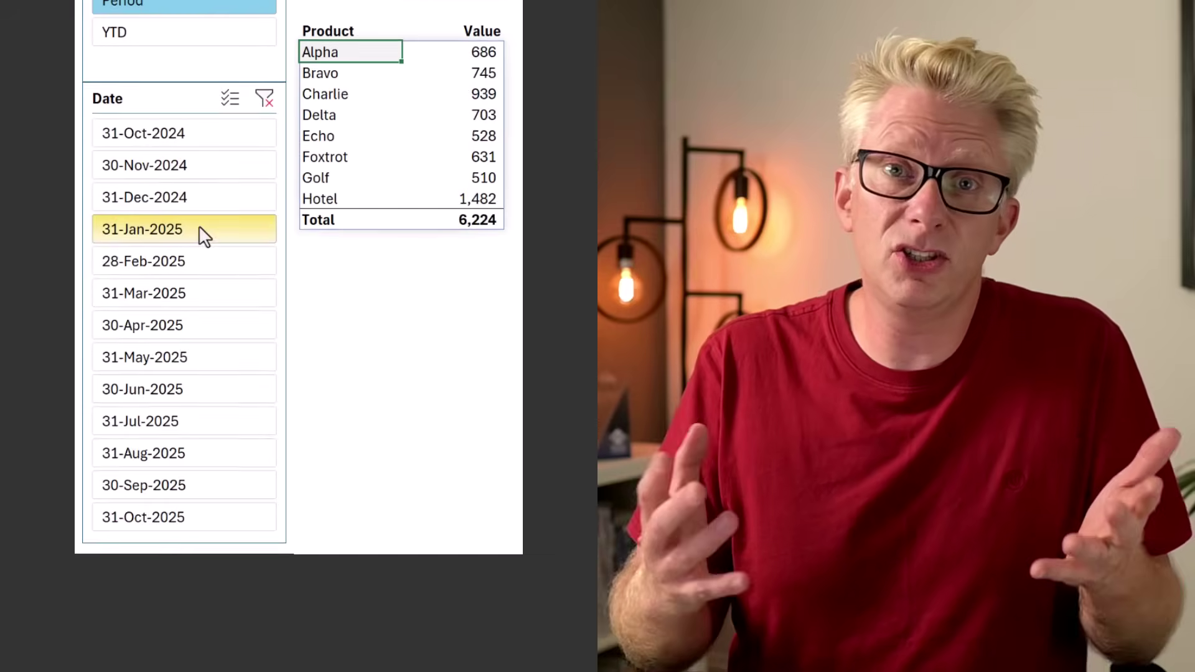
- Preview the finished report with dates 28-Feb-2025 and 31-Oct-2024, then with the YTD time frame and 31-Dec-2024
left_click(201, 316)
left_click(204, 341)
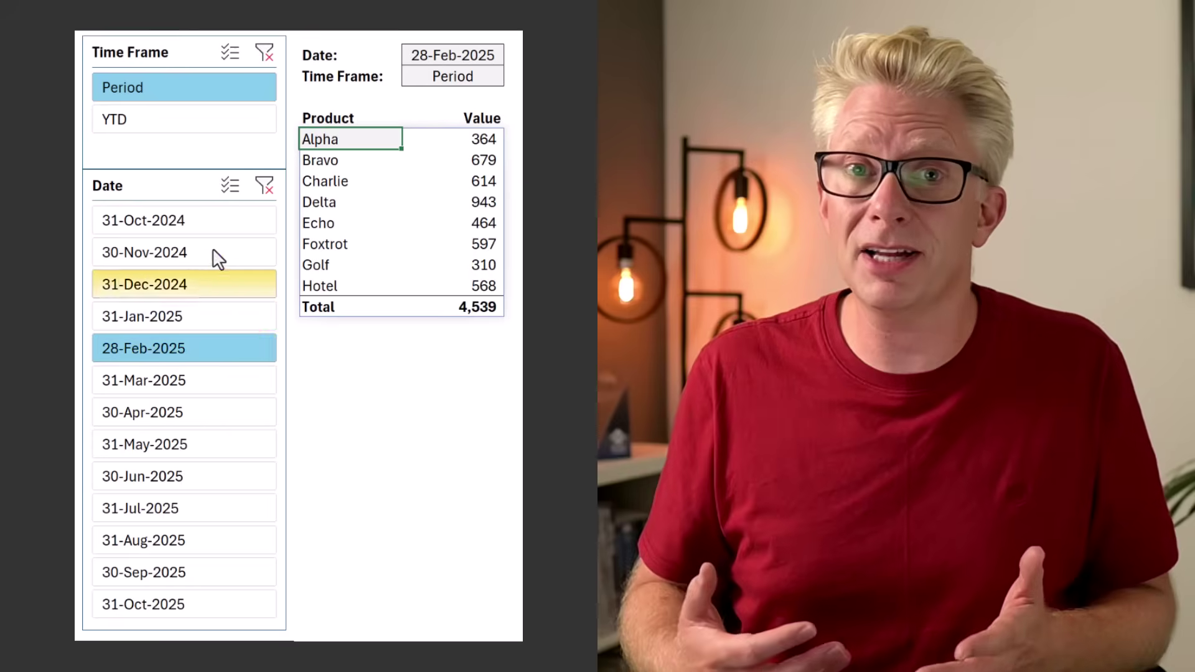
left_click(217, 226)
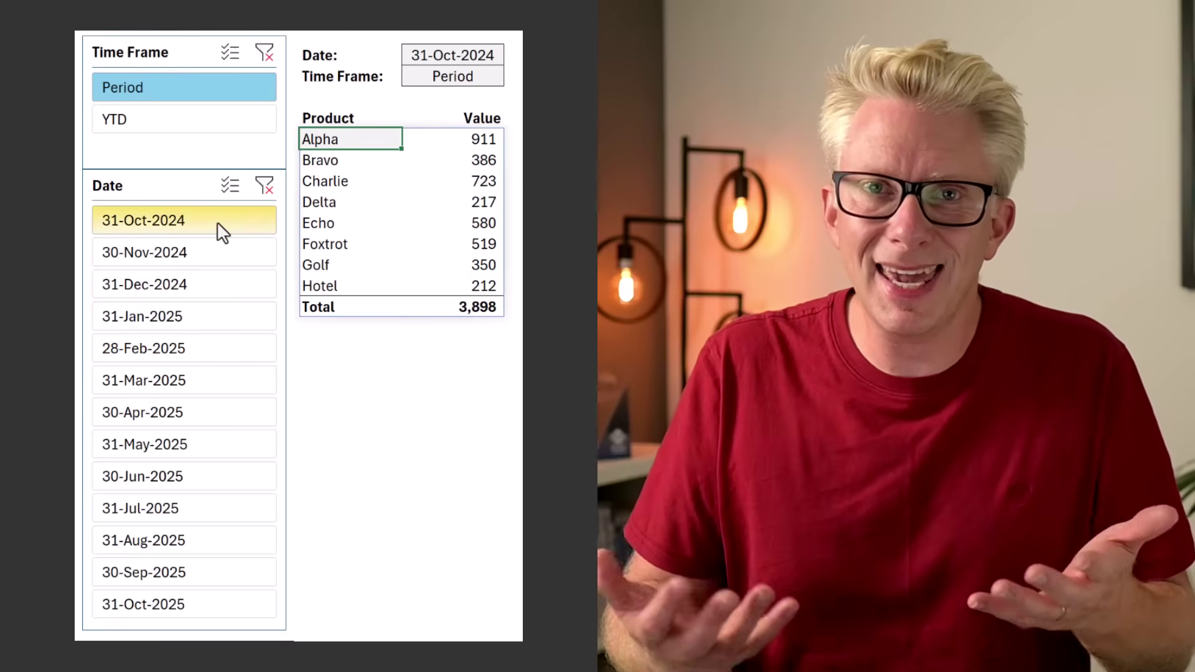
left_click(205, 121)
left_click(238, 284)
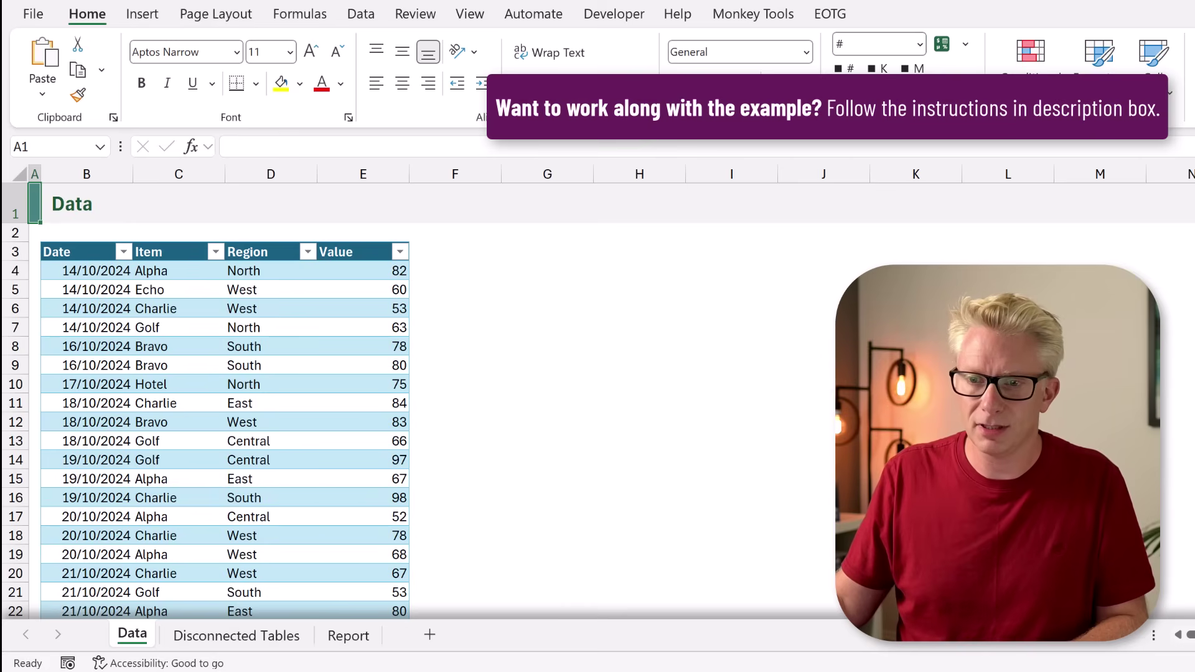
- Look over the Disconnected Tables and Report sheets and return to the Data sheet
left_click(252, 638)
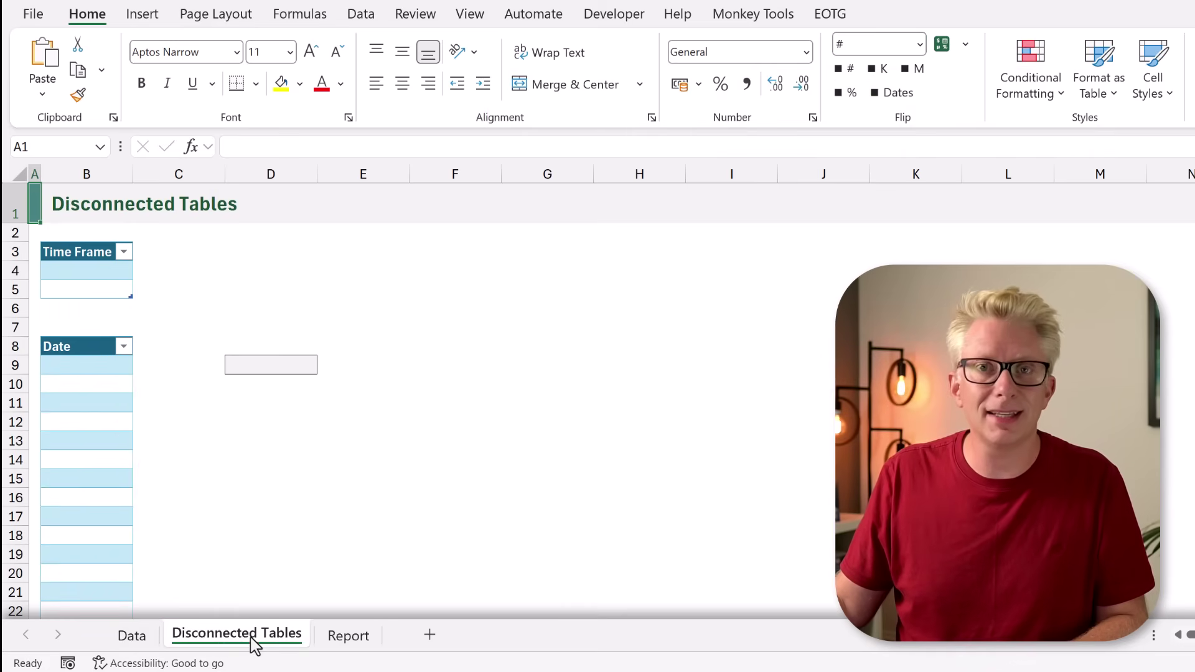
left_click(349, 638)
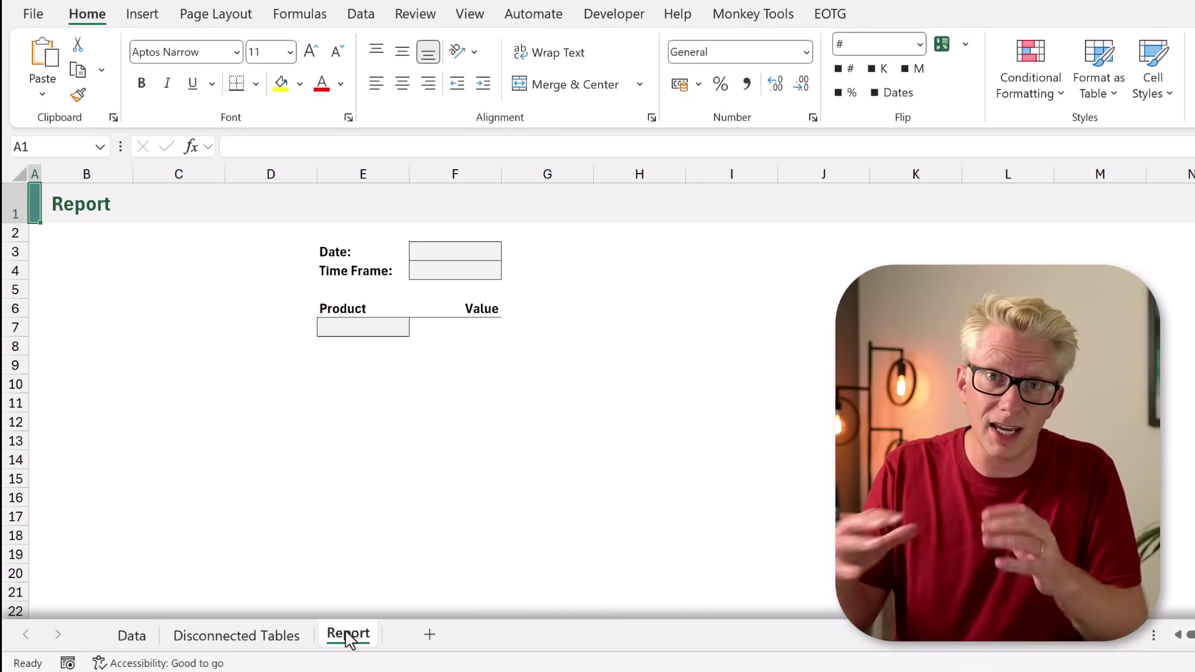
left_click(127, 638)
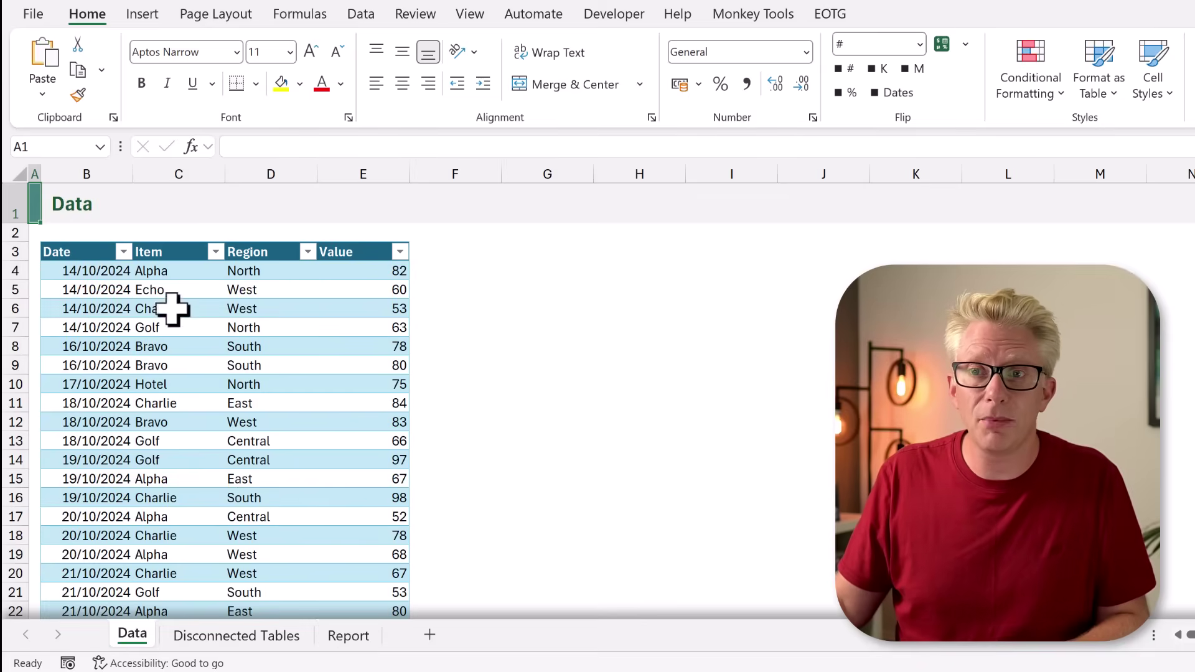
- Examine the end of the Data table and the separate November 2025 rows below it, and return to the sheet's start
left_click(113, 273)
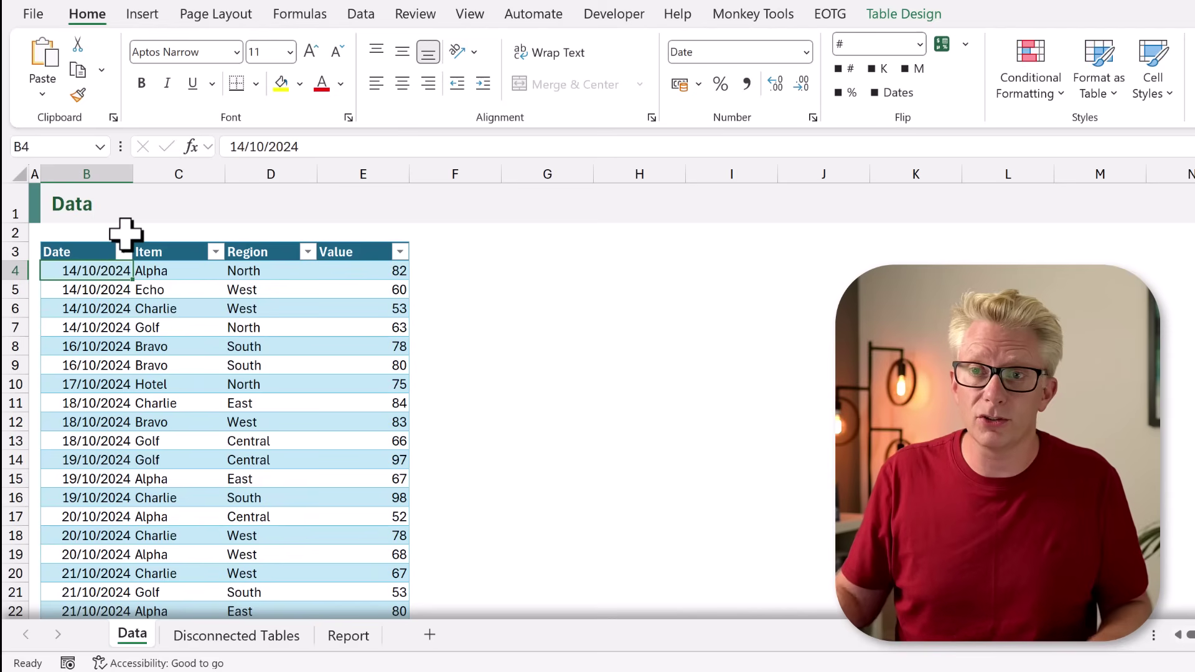
key("ctrl+Down")
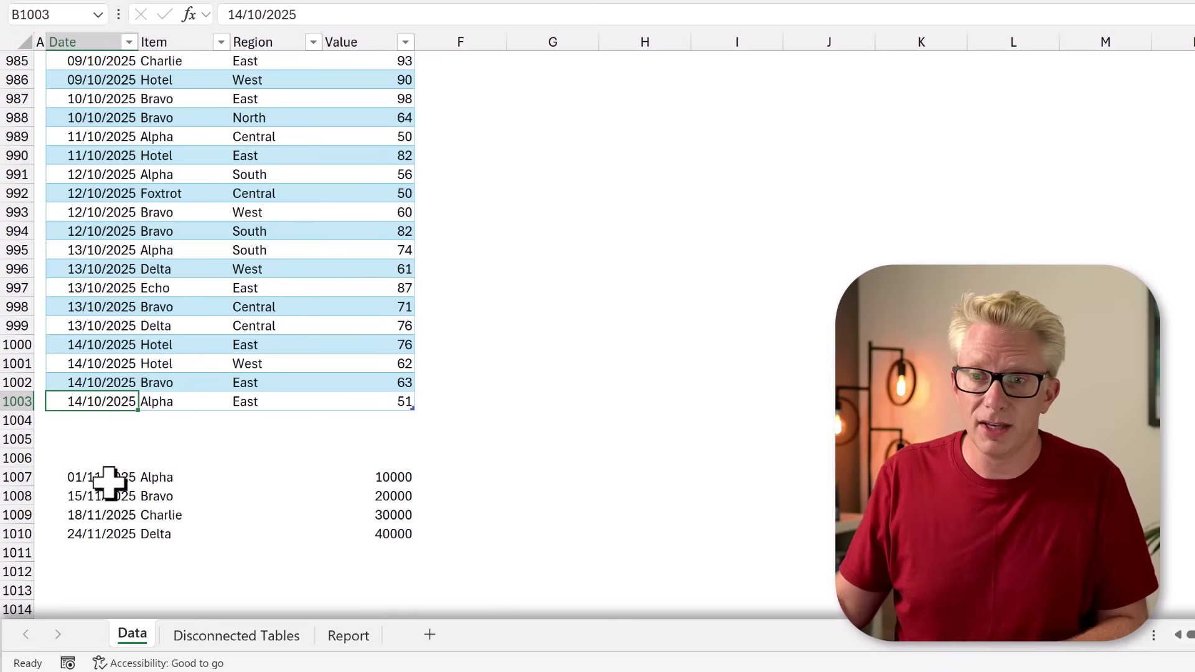
left_click_drag(109, 483, 377, 534)
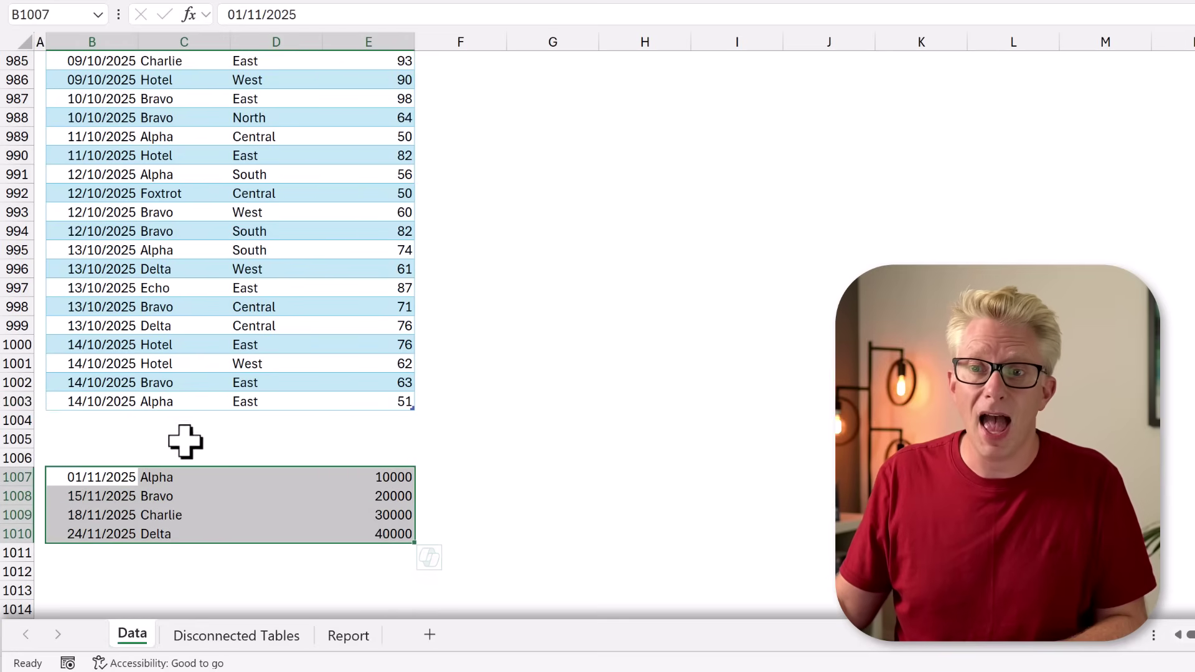
left_click(38, 400)
key("ctrl+Home")
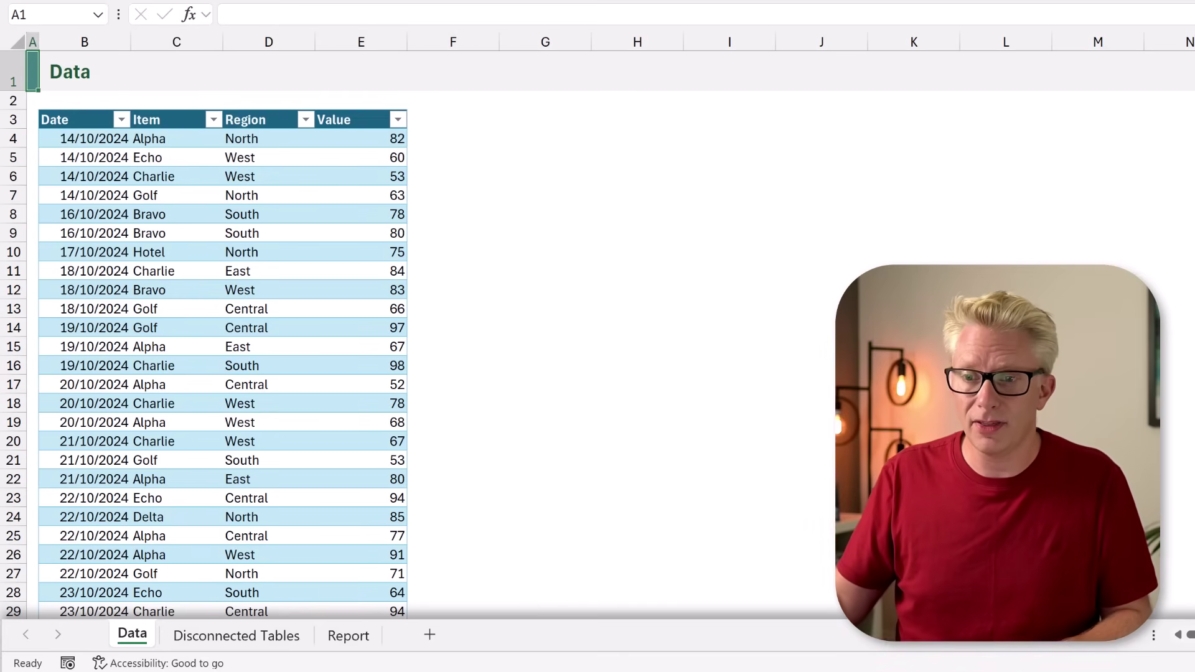
- Fill the Time Frame table on the Disconnected Tables sheet with the entries Period and YTD
left_click(261, 644)
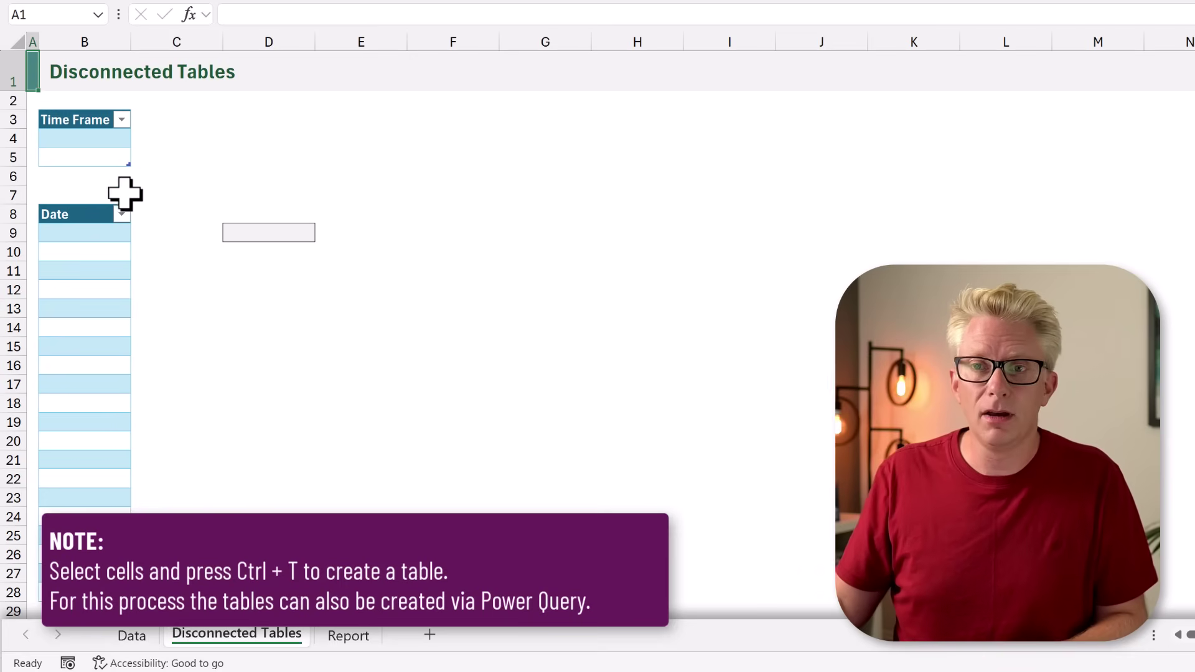
left_click(92, 138)
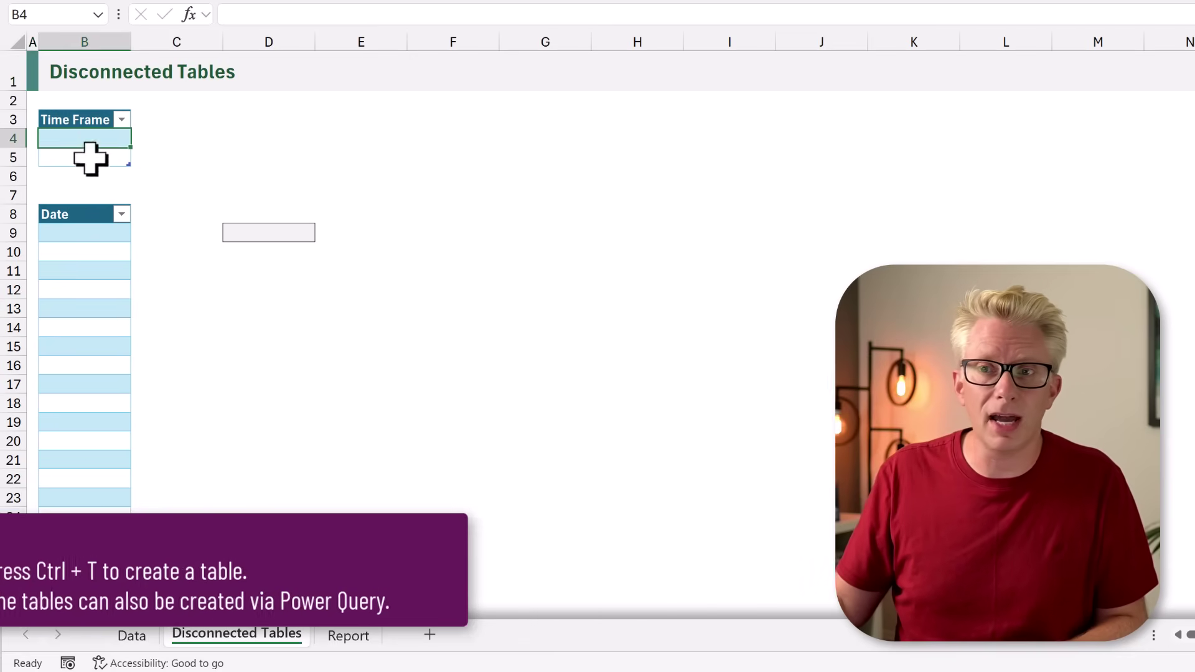
left_click(89, 237)
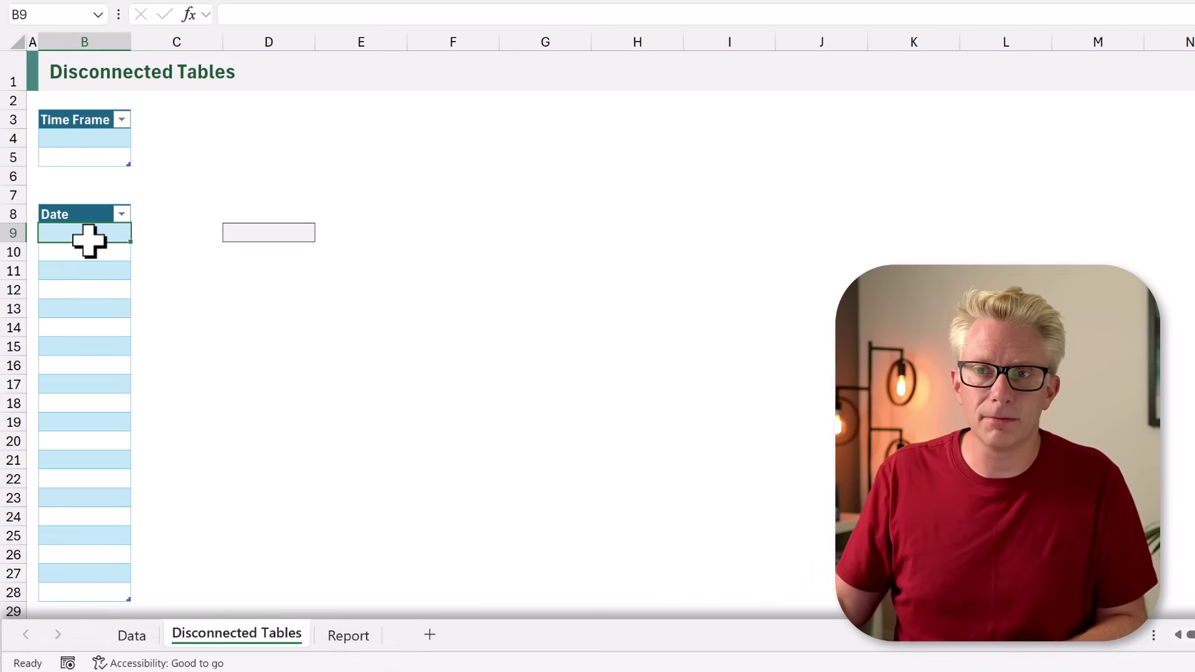
left_click(88, 137)
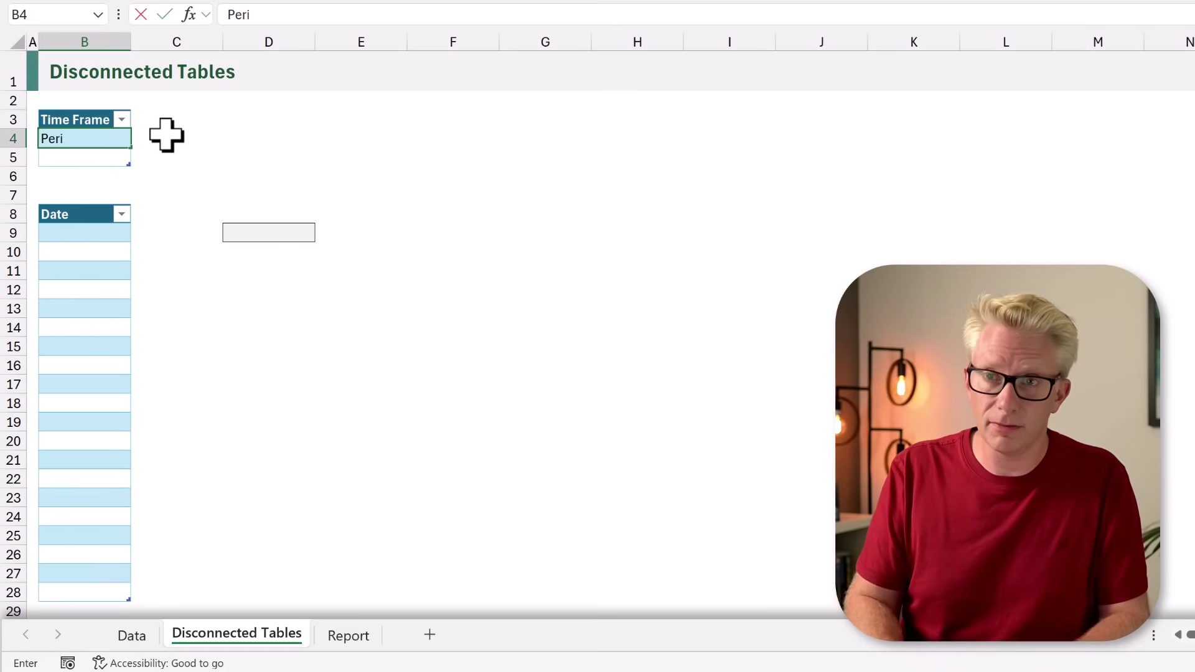
key("Return")
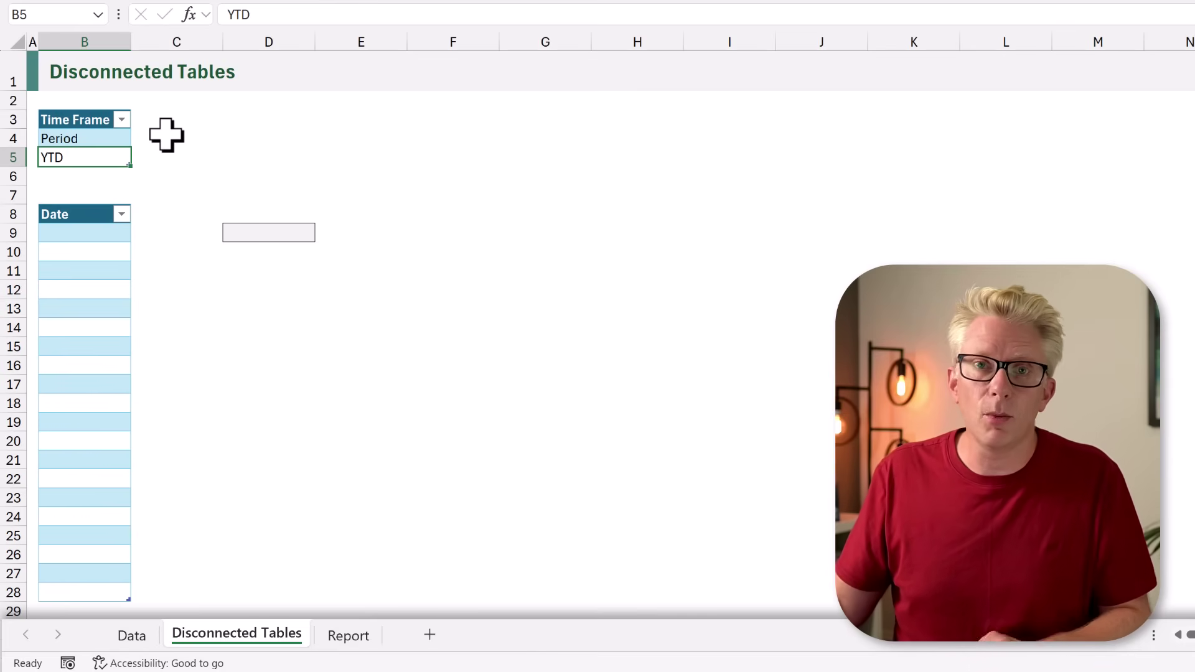
- Compare the blank Date table in B9:B28 with the Data sheet's dates and inspect the helper cell D9
left_click(107, 235)
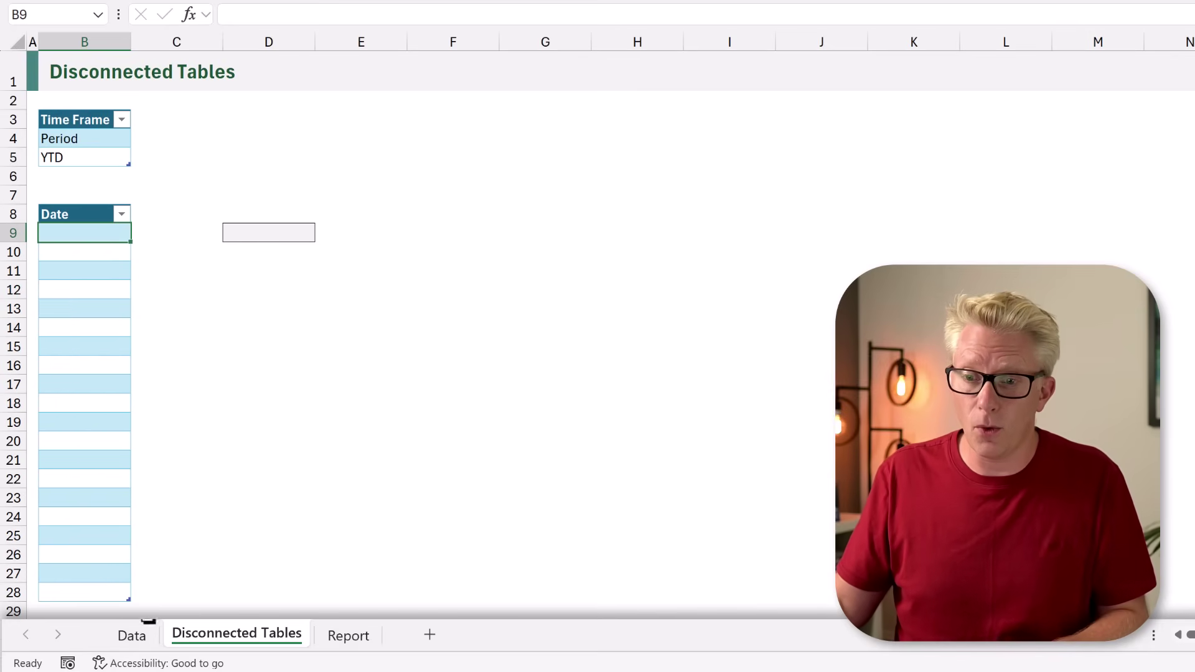
left_click(132, 635)
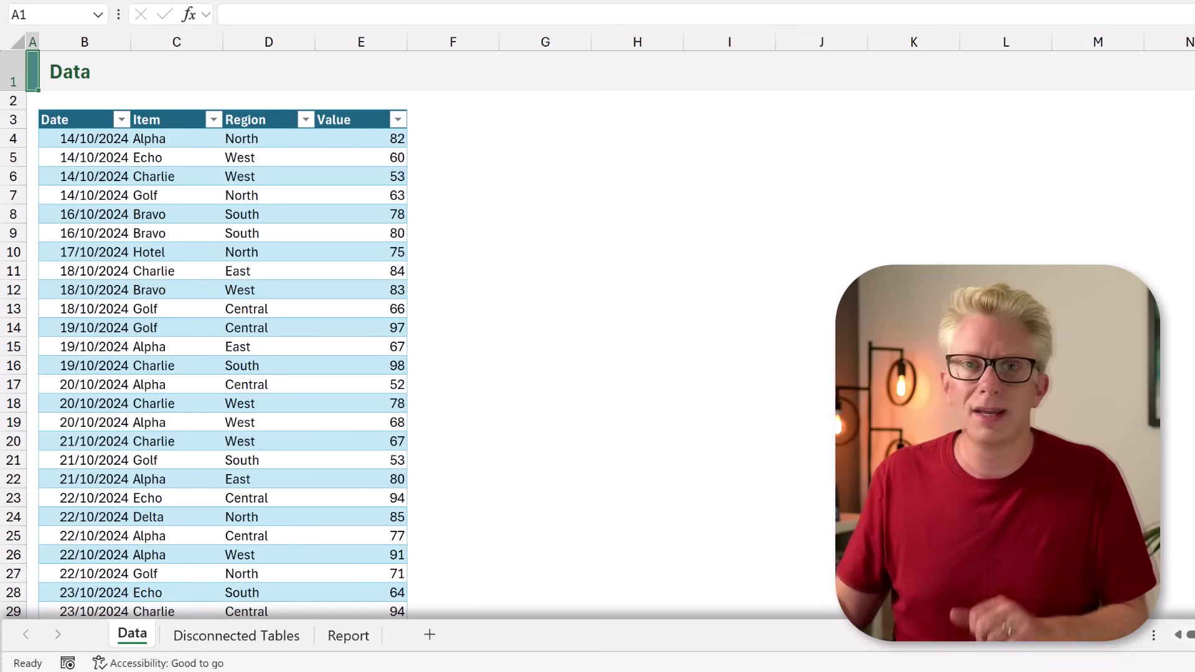
left_click(180, 636)
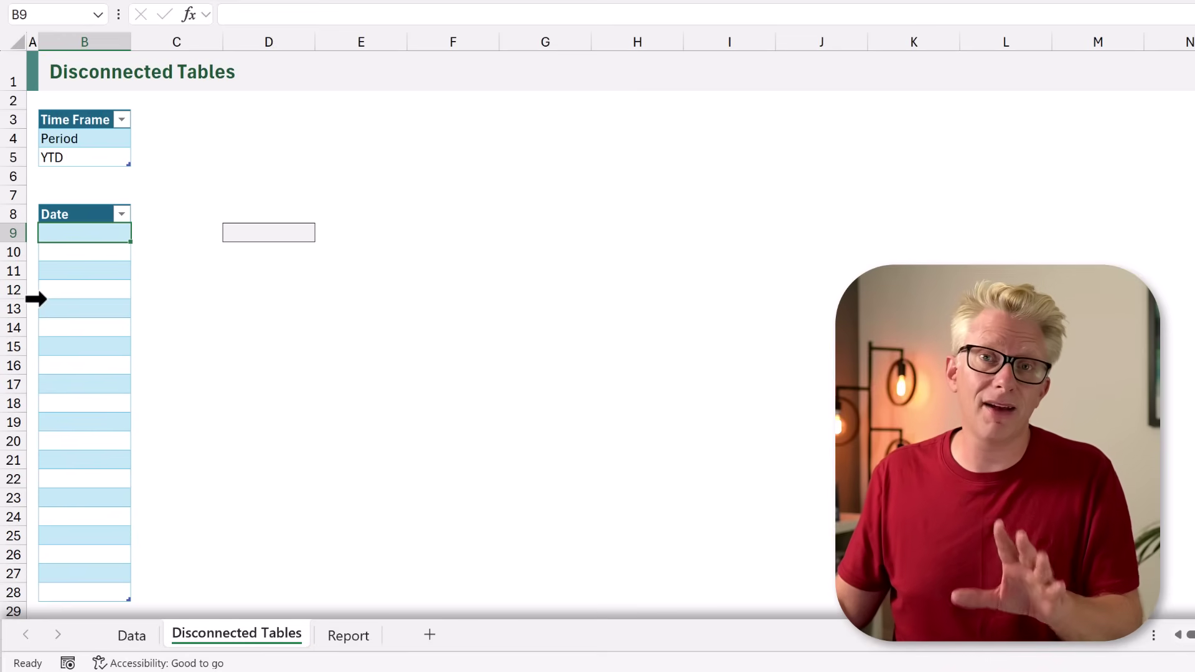
left_click_drag(80, 233, 101, 585)
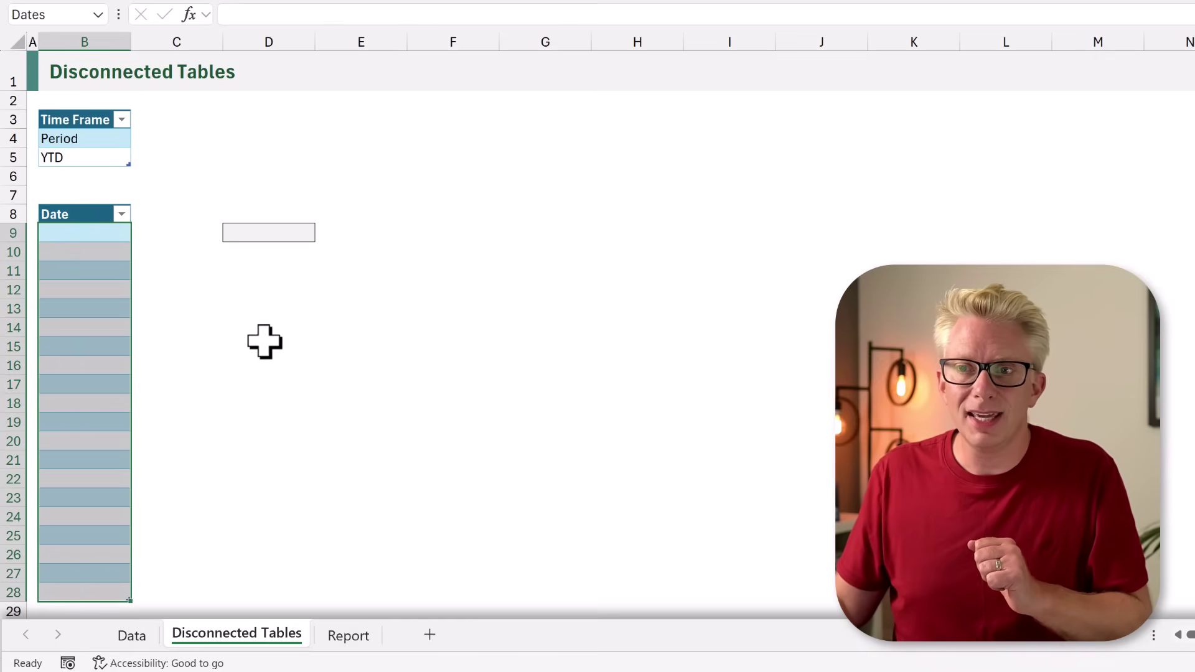
left_click(272, 232)
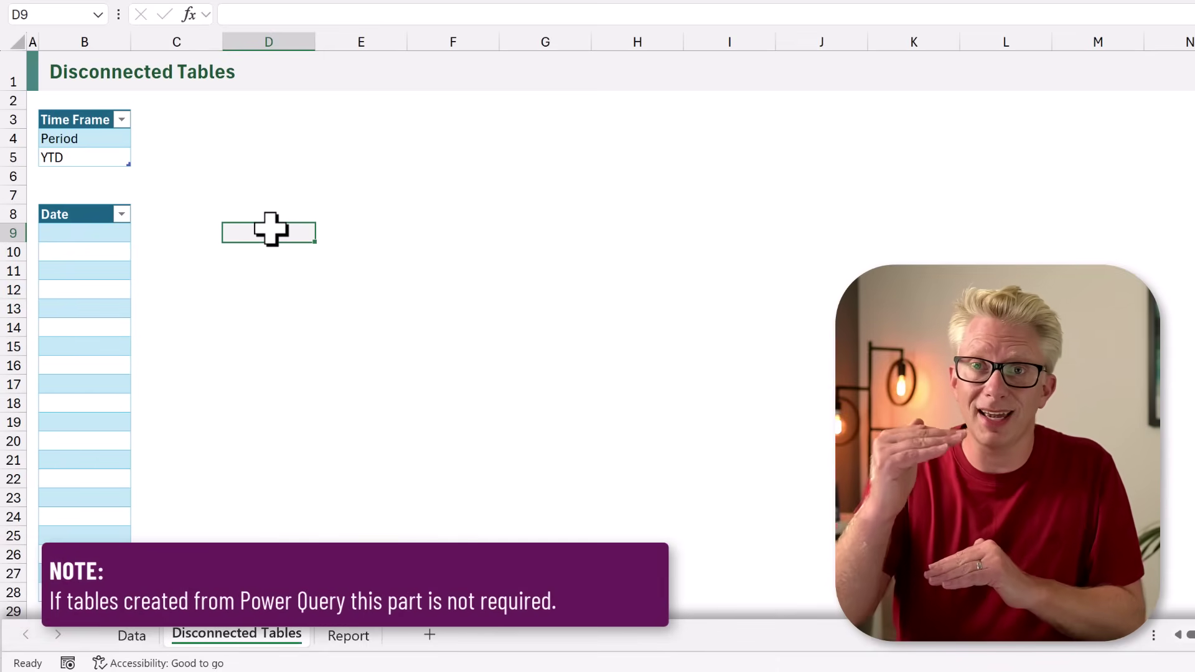
left_click(101, 233)
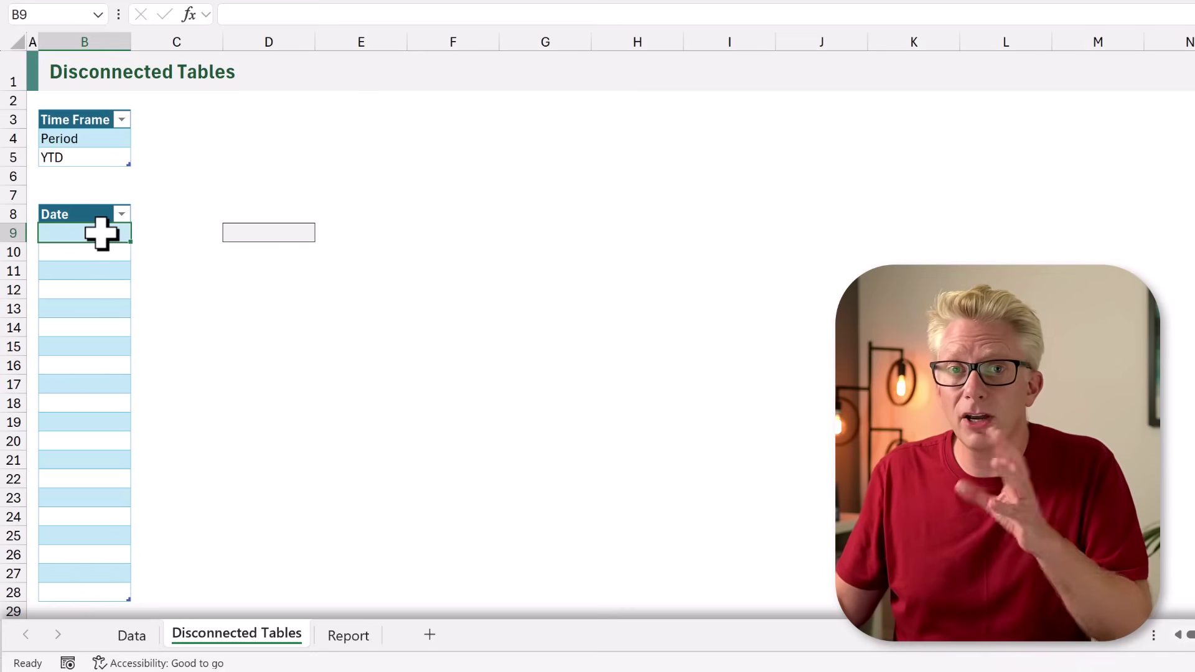
- Enter the formula =EOMONTH(Data[Date],0) in cell D9, referencing the Date column of the Data table
left_click(251, 235)
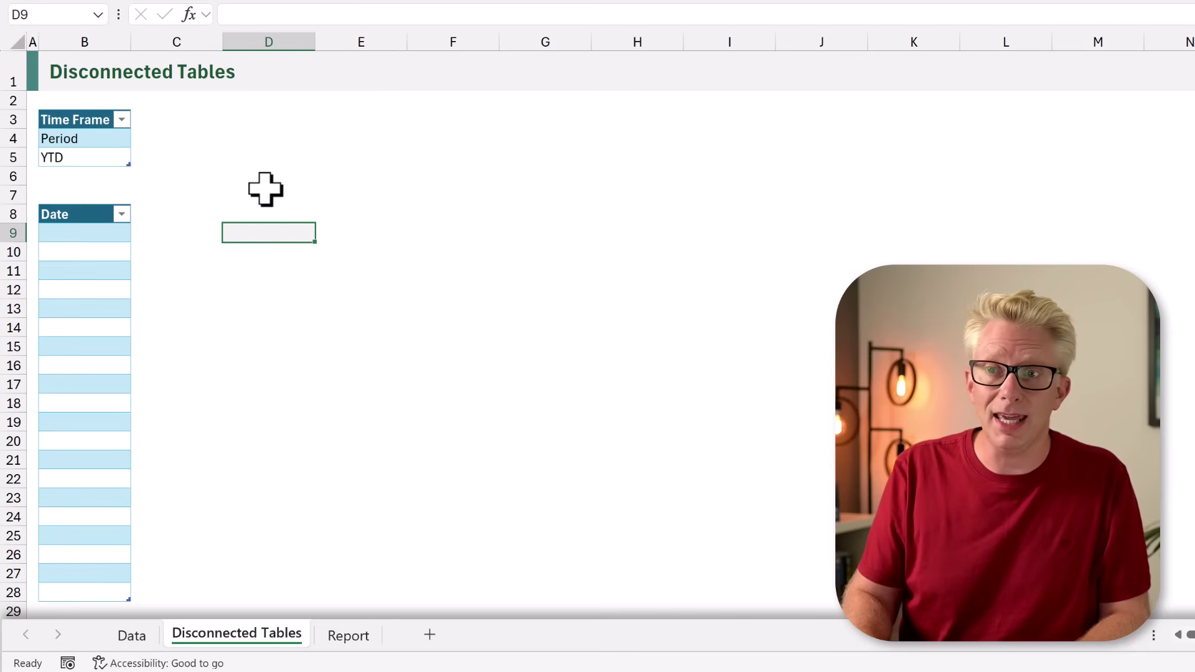
type("=EO")
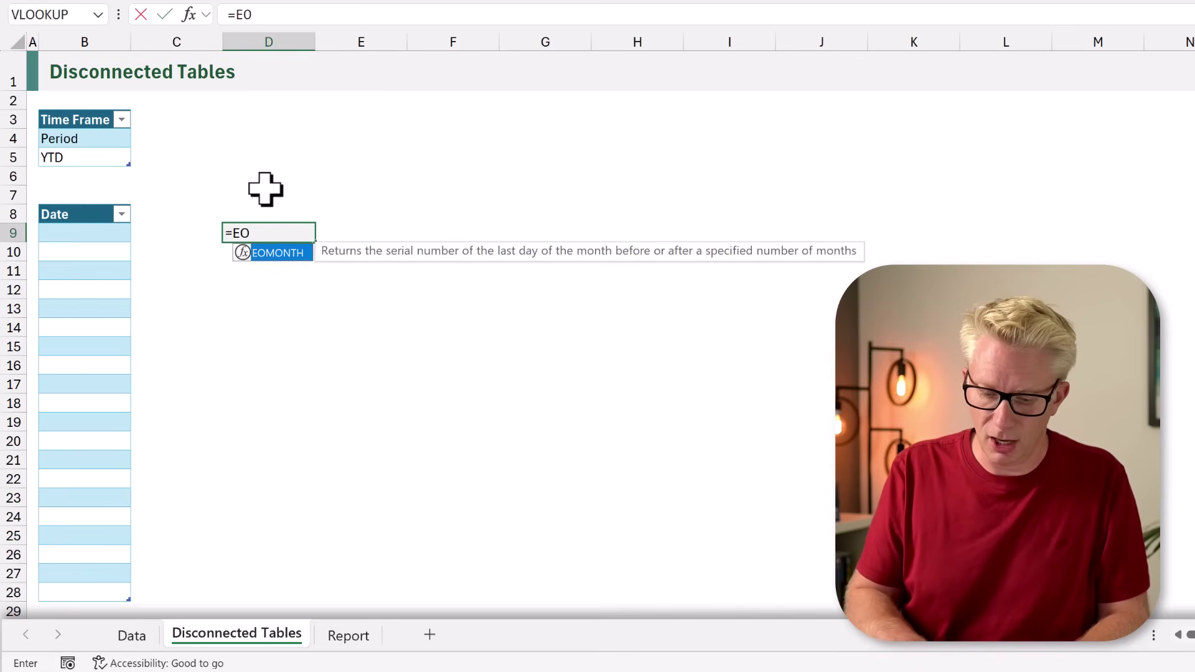
type("MONTH(")
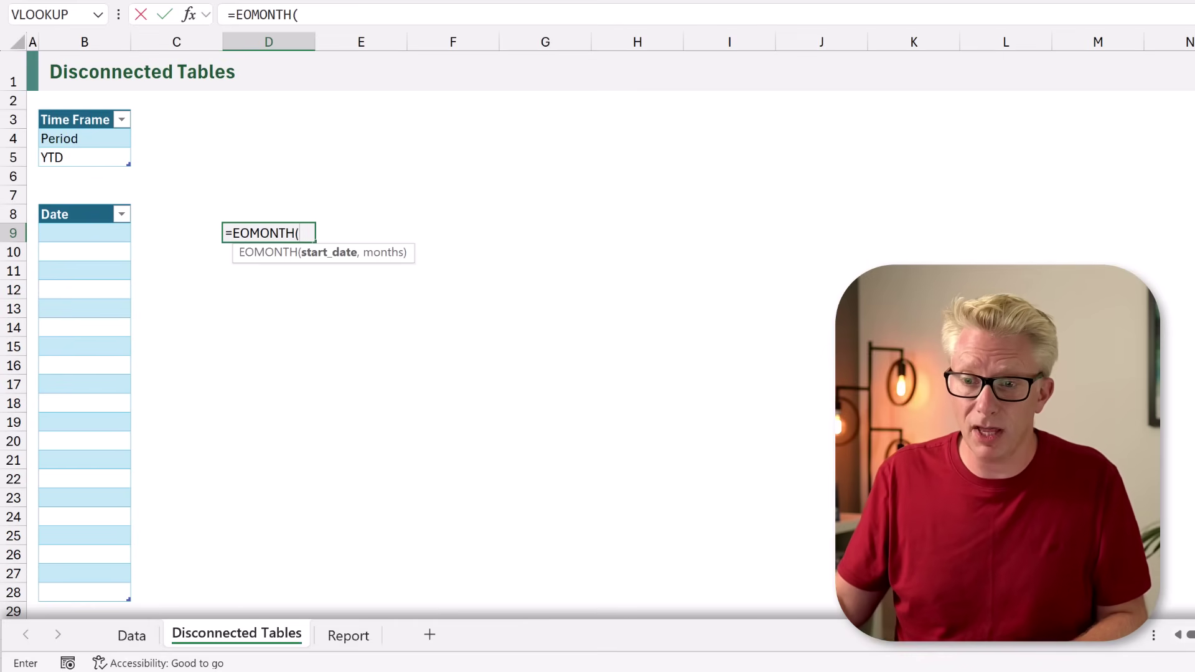
left_click(132, 636)
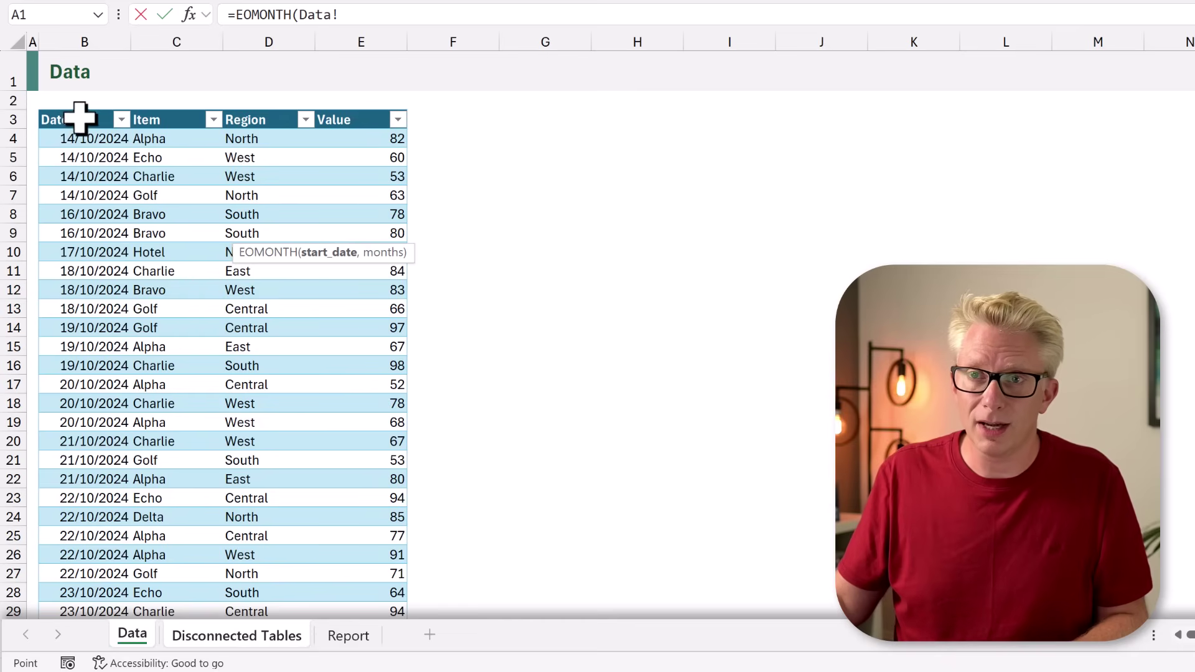
left_click(80, 115)
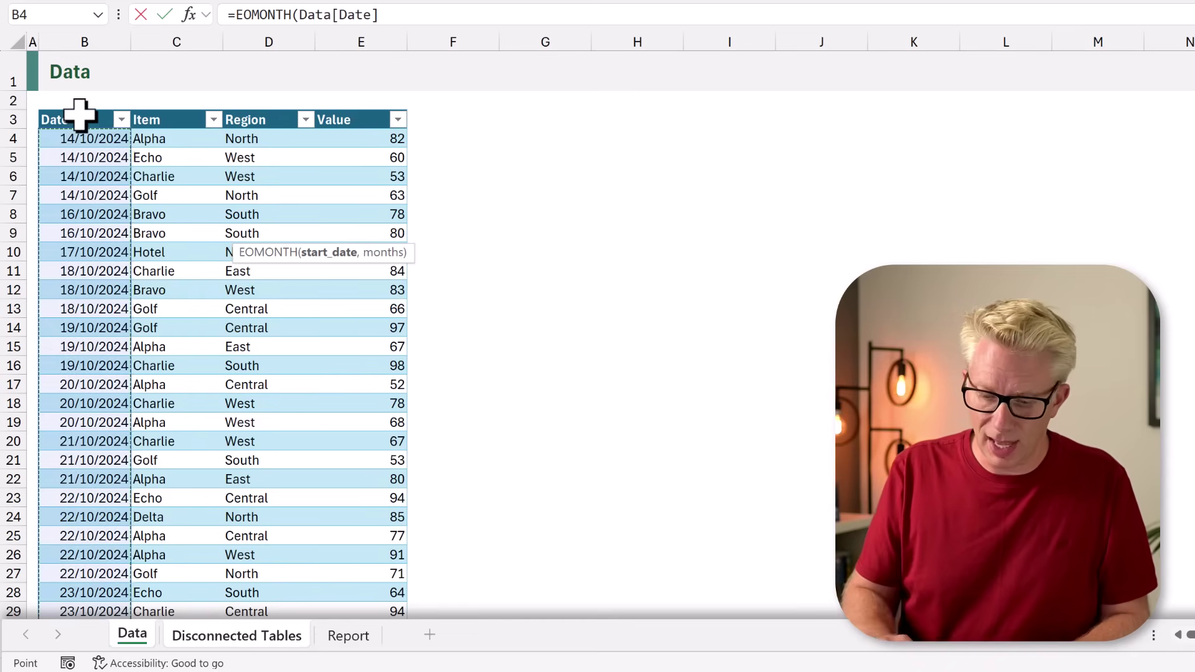
type(",0")
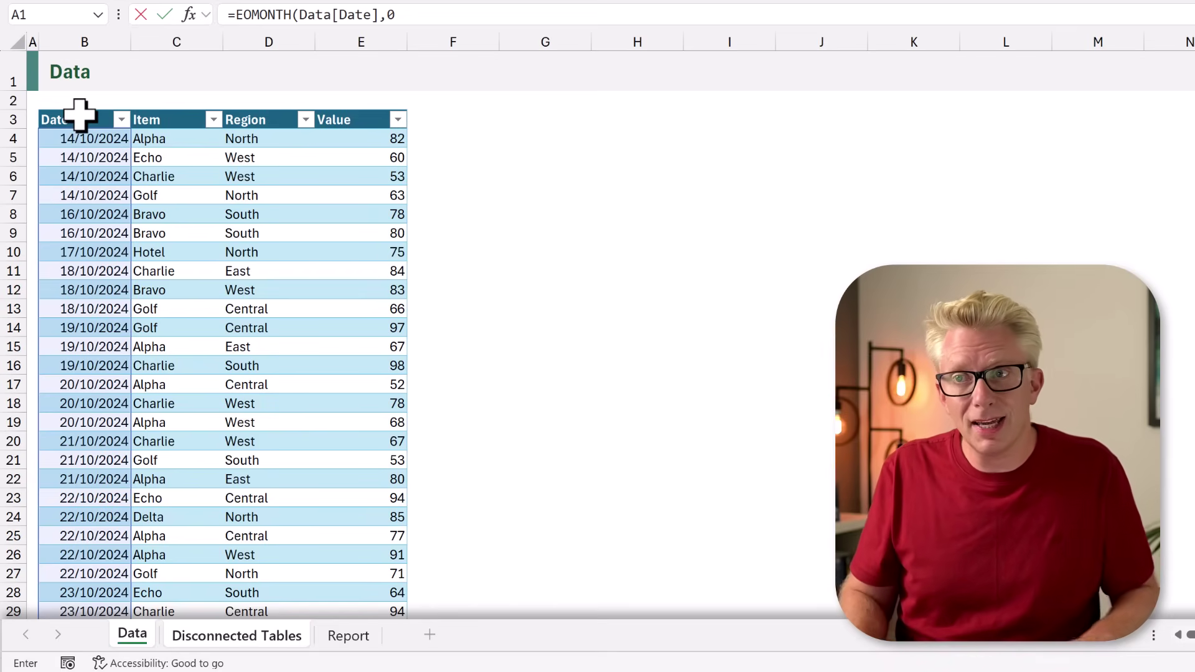
key("Return")
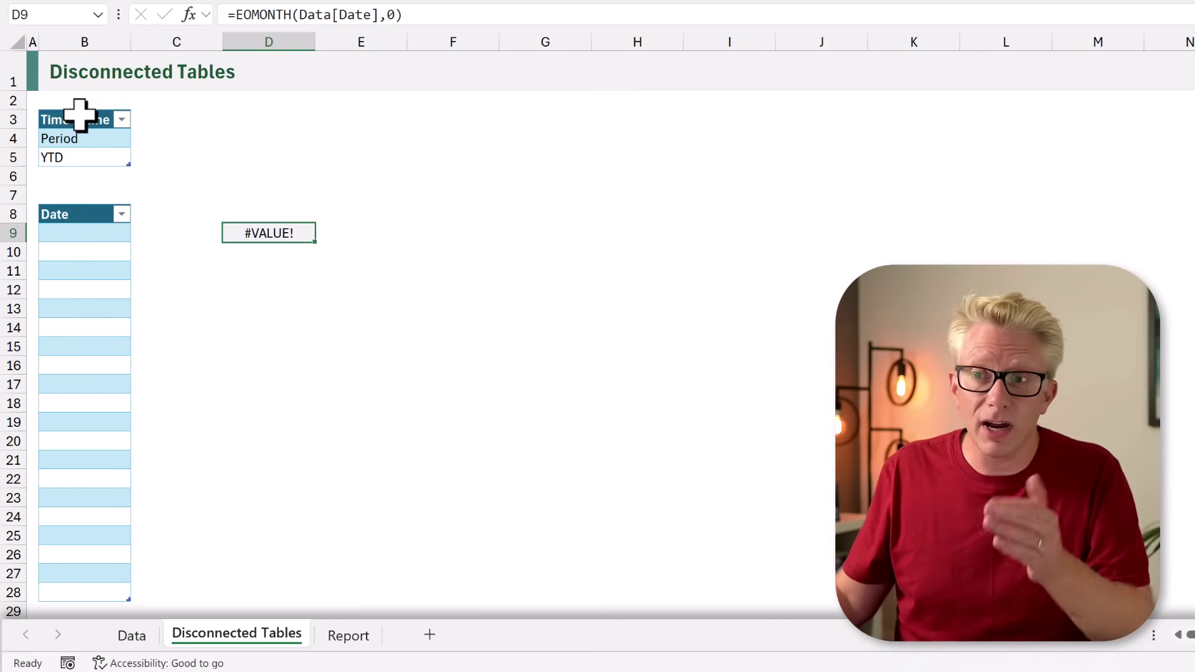
- Add a double negative before the date reference in D9 so the formula reads =EOMONTH(--Data[Date],0)
double_click(253, 232)
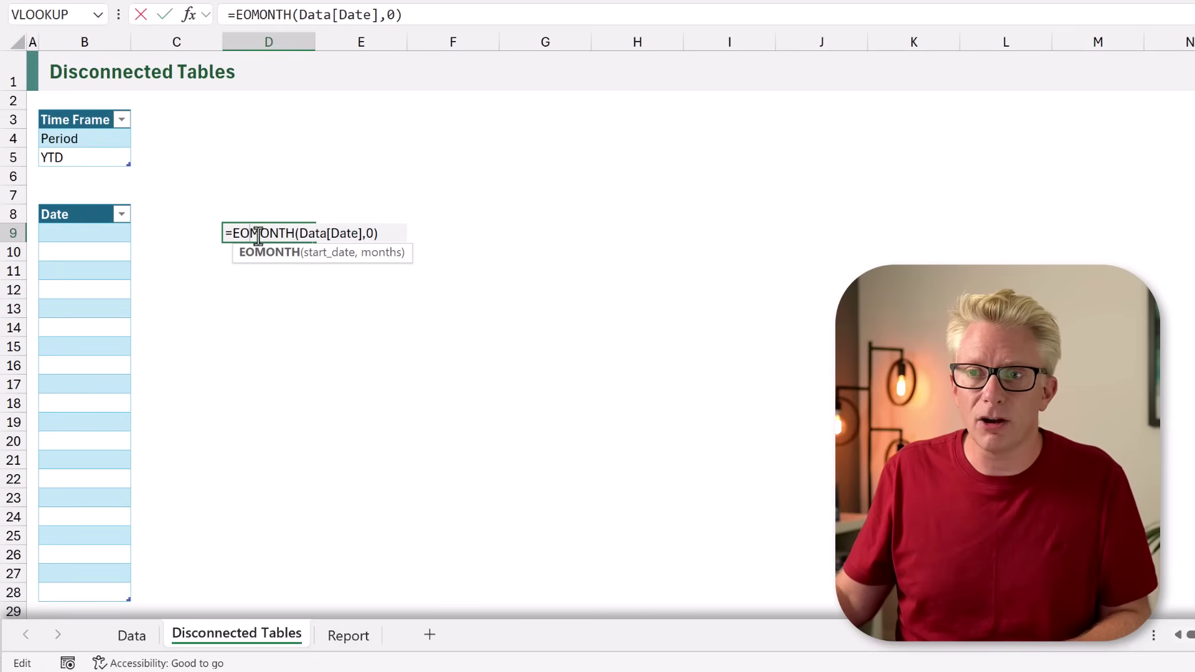
left_click(299, 234)
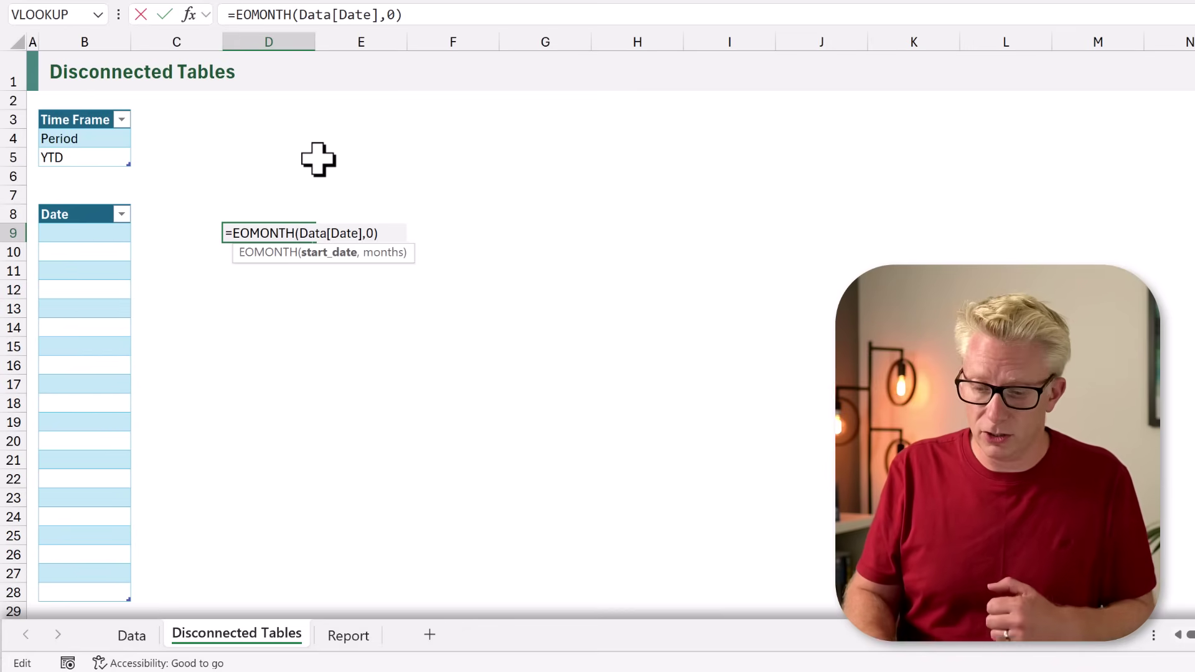
type("--")
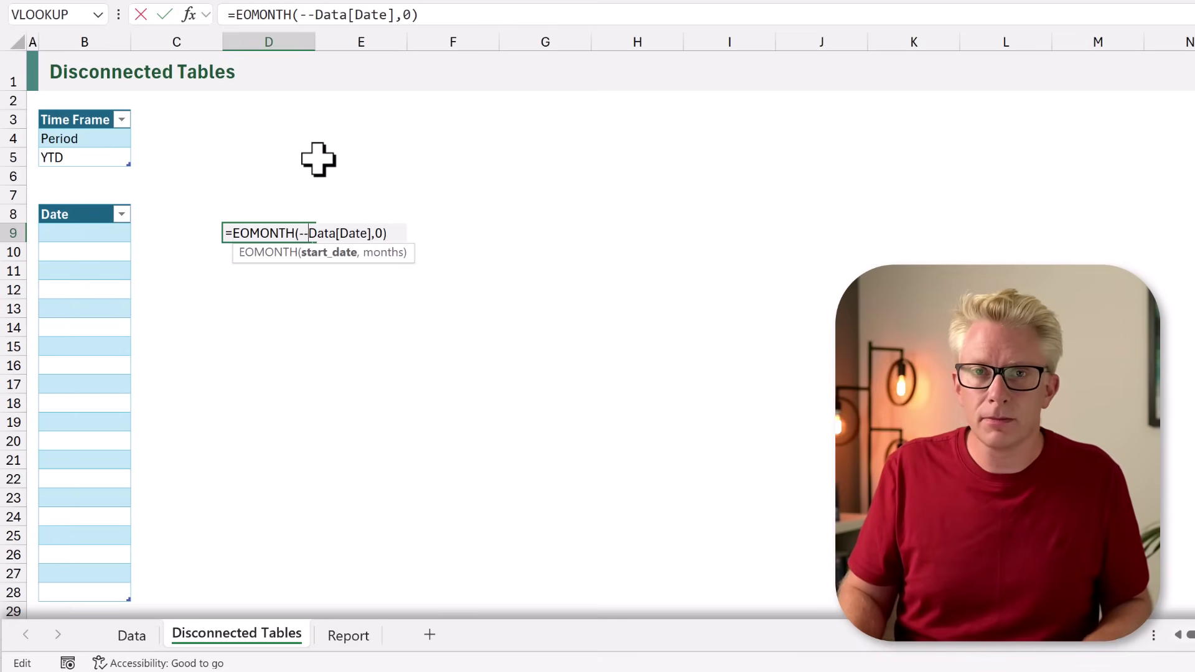
key("Return")
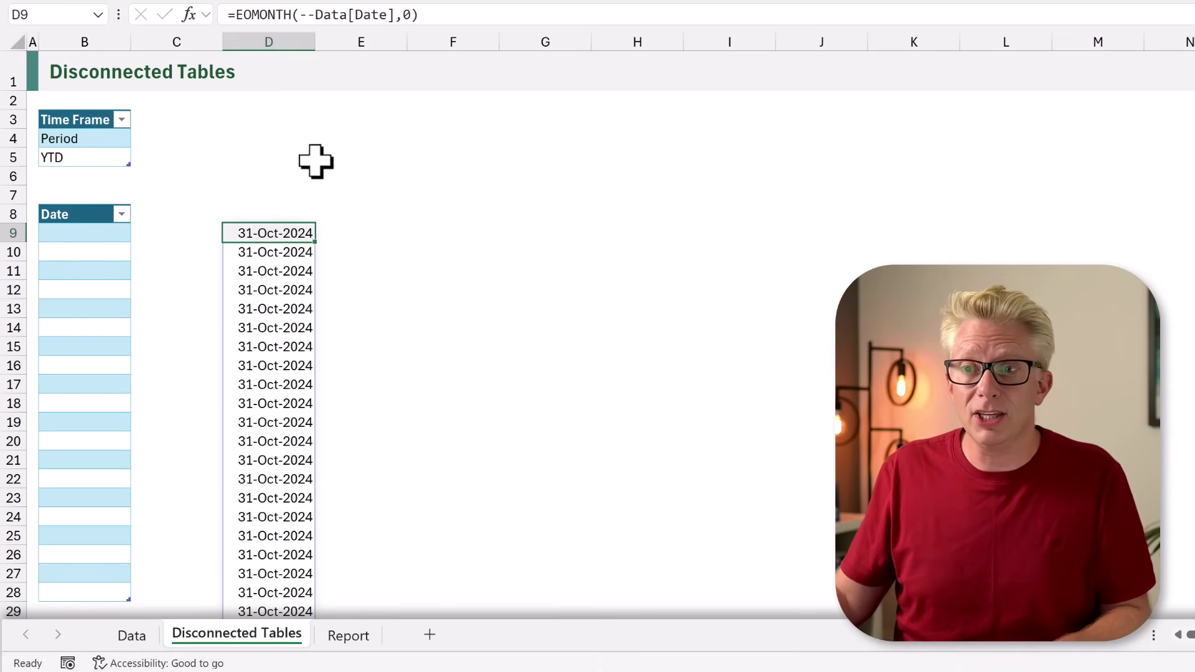
- Wrap the D9 formula in UNIQUE so it reads =UNIQUE(EOMONTH(--Data[Date],0))
double_click(238, 234)
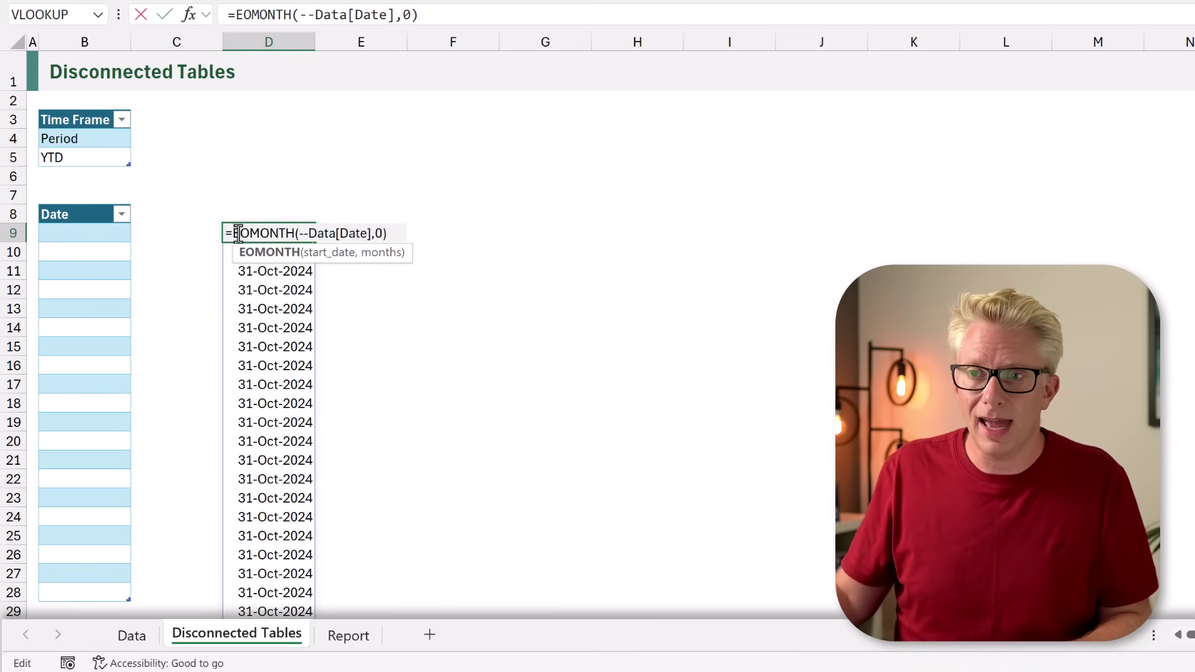
left_click(260, 238)
type("UNIQUE(")
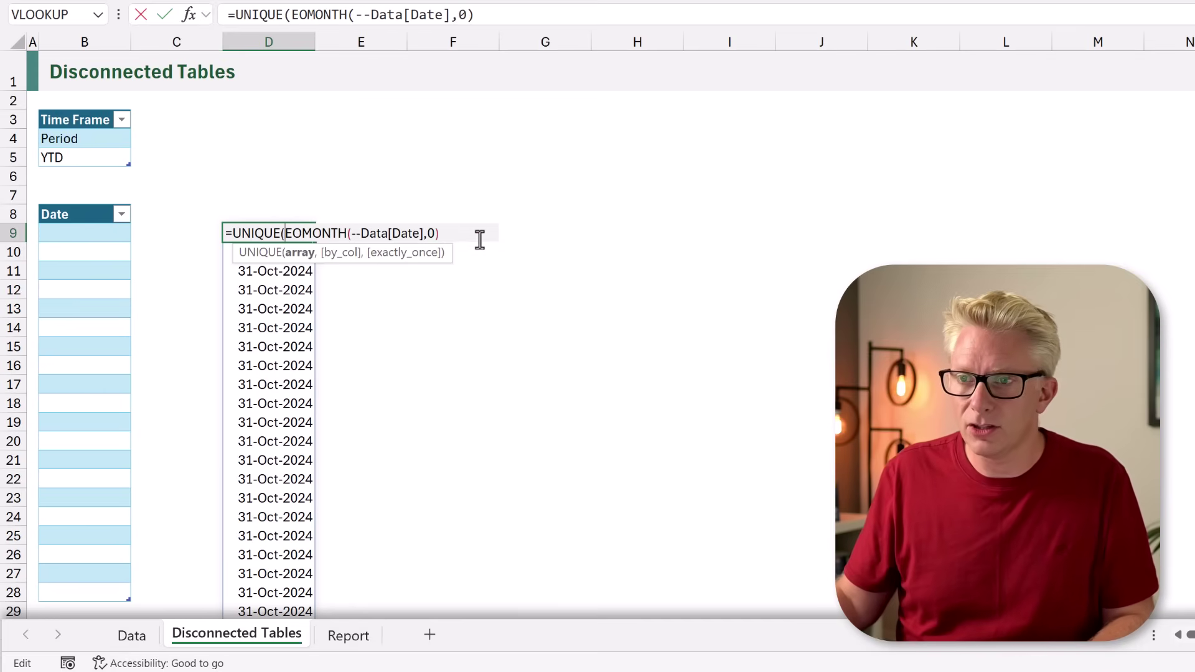
type(")")
key("ctrl+Return")
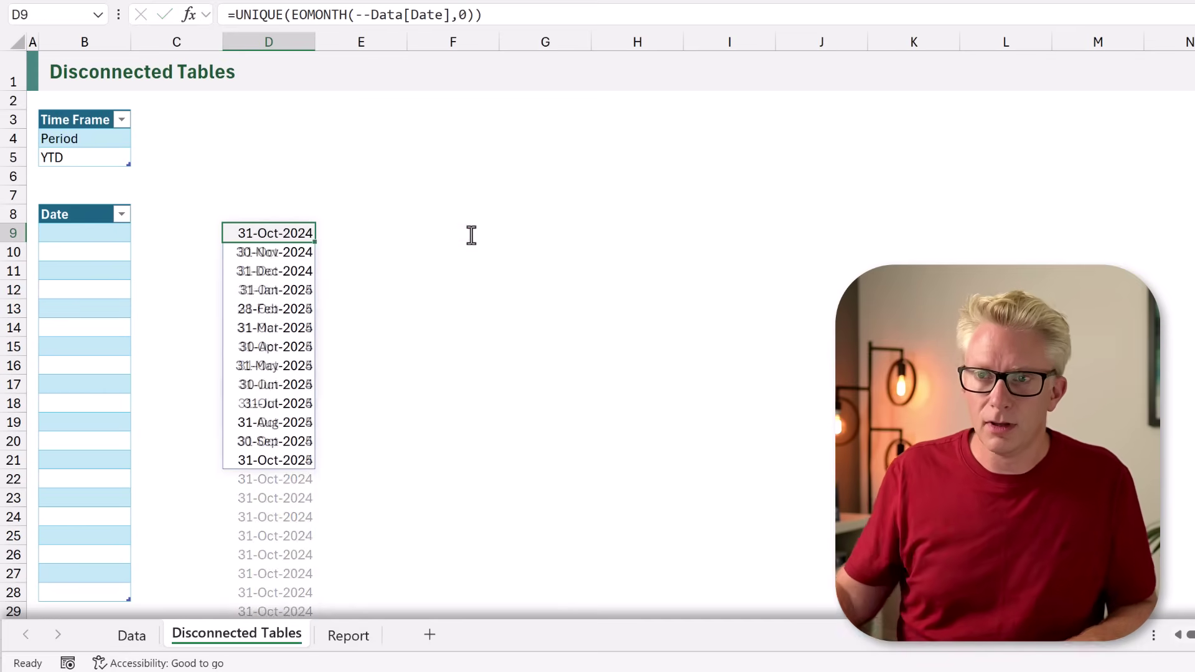
- Wrap the D9 formula in SORT so it reads =SORT(UNIQUE(EOMONTH(--Data[Date],0))), and review the spilled dates
double_click(276, 234)
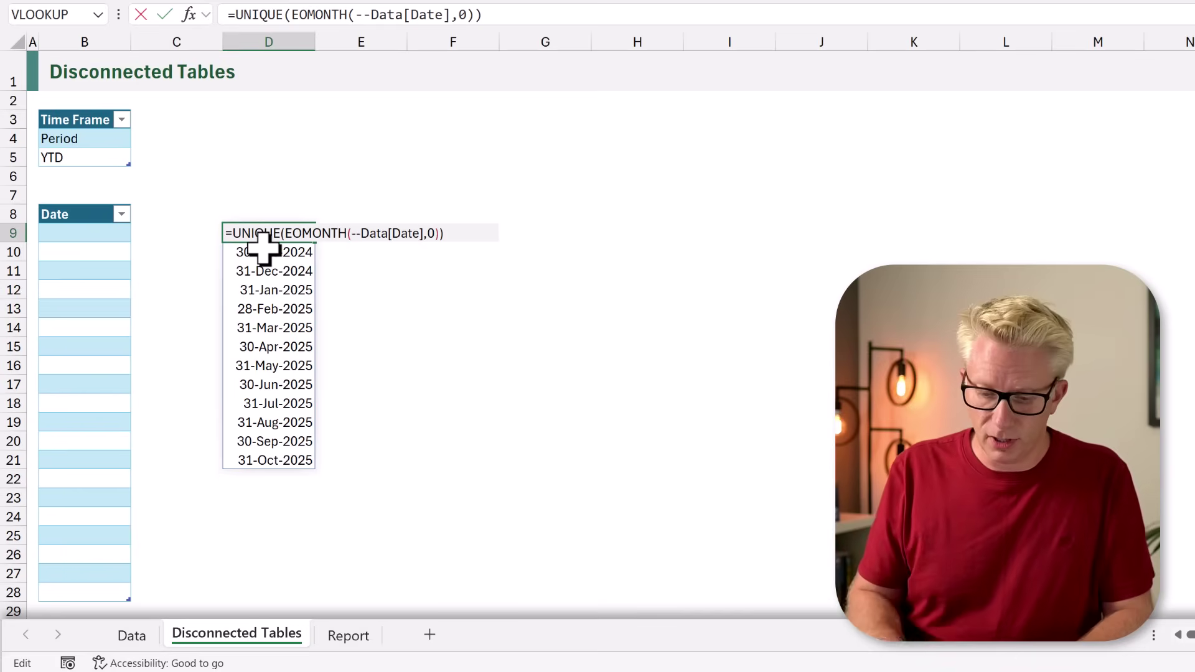
type("SORT(")
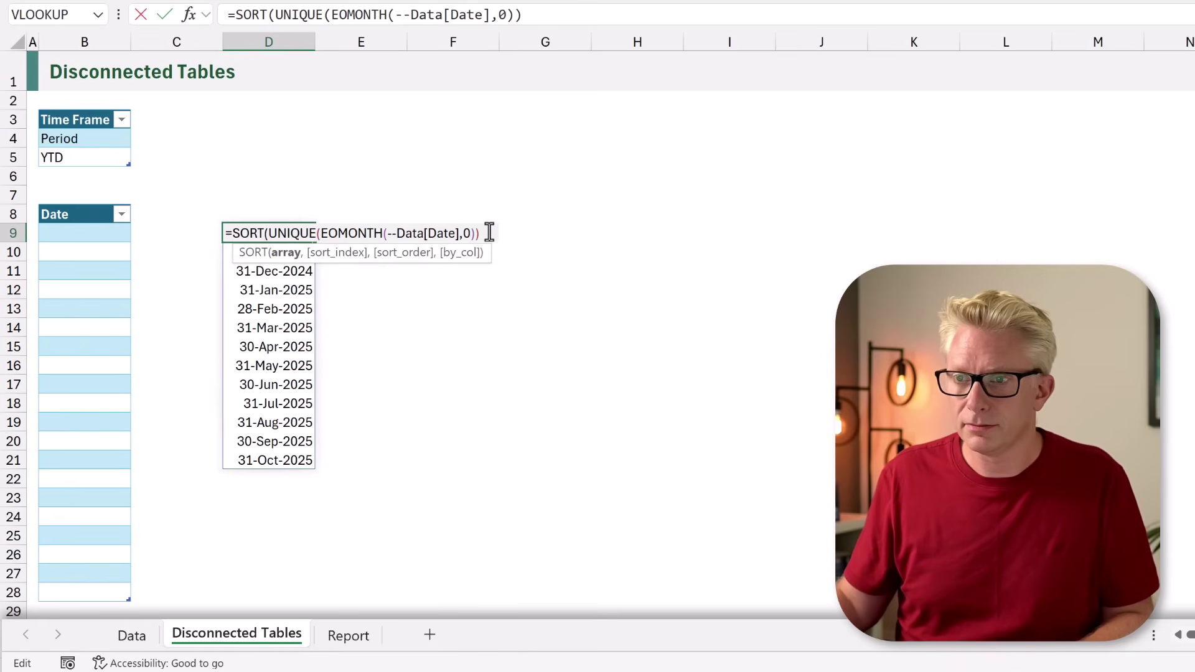
key("ctrl+Return")
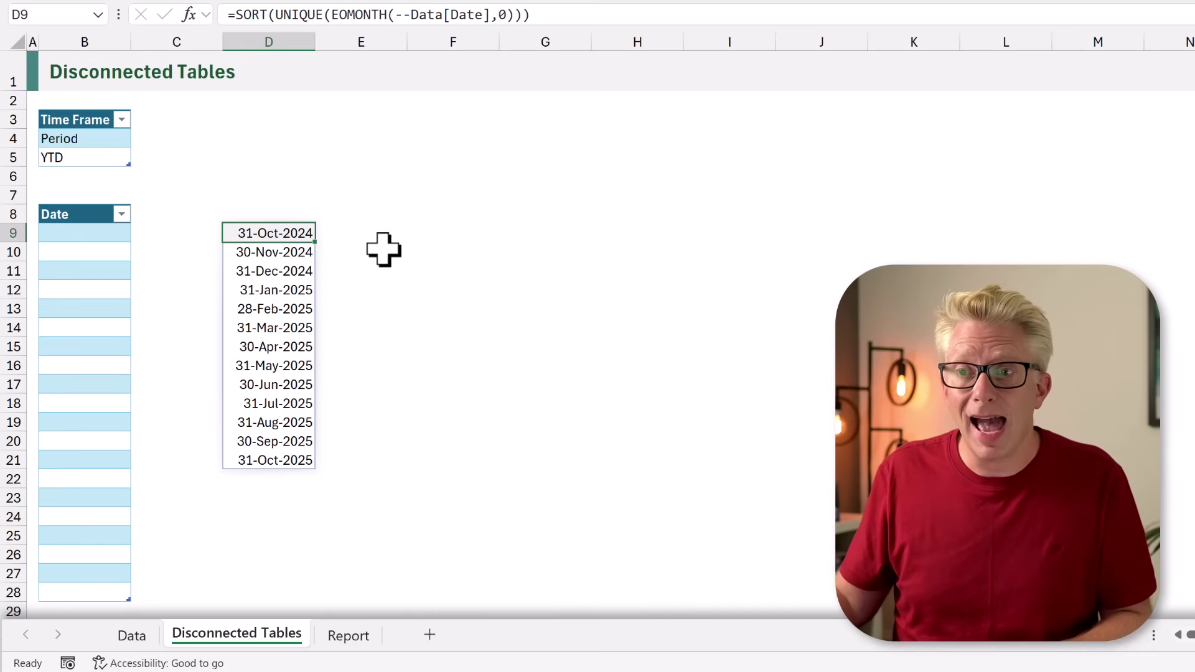
left_click_drag(280, 235, 266, 453)
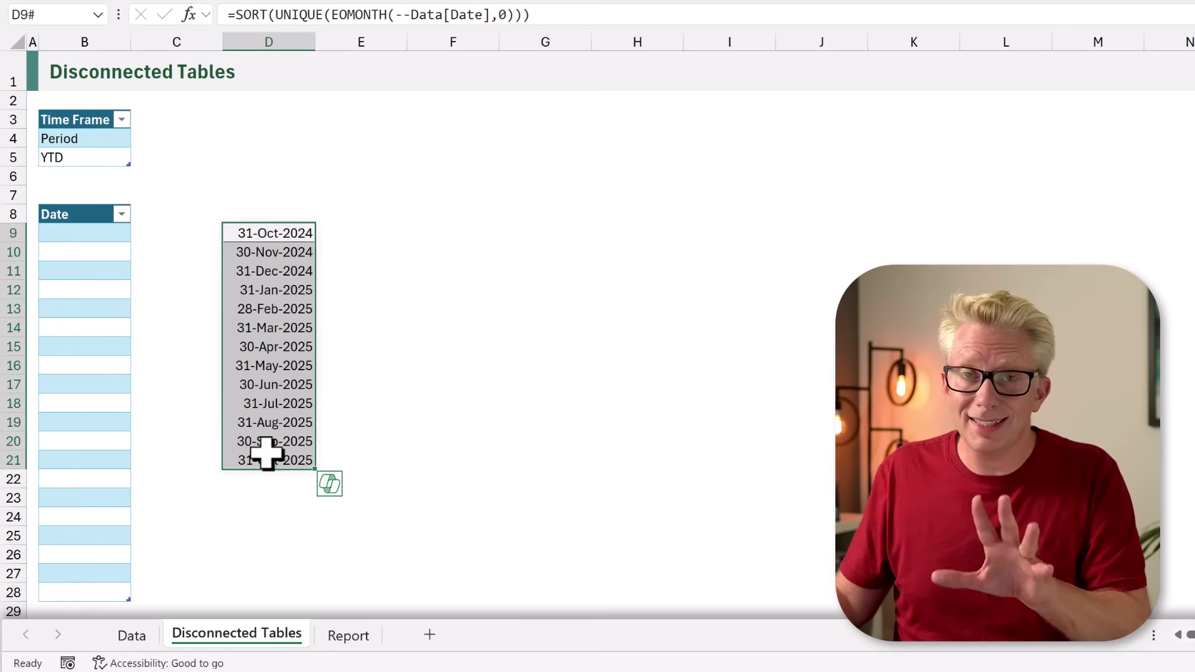
- Begin an IF formula in cell B9 of the Date table with ISBLANK(D9) as its logical test
left_click(83, 233)
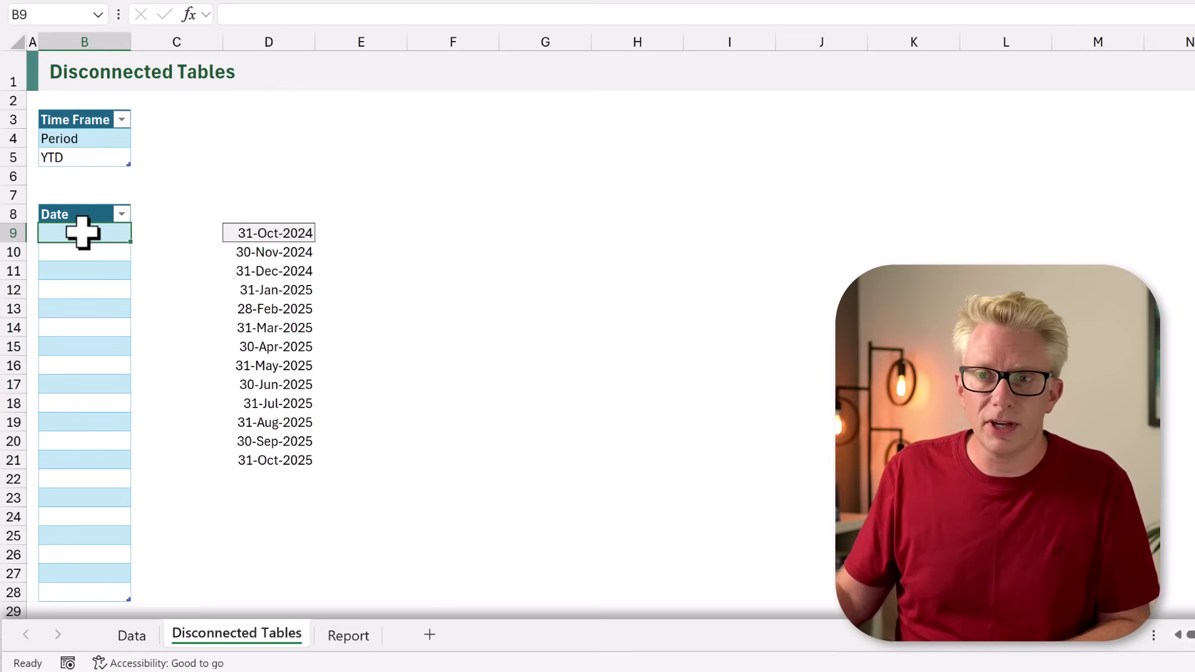
type("=IF(")
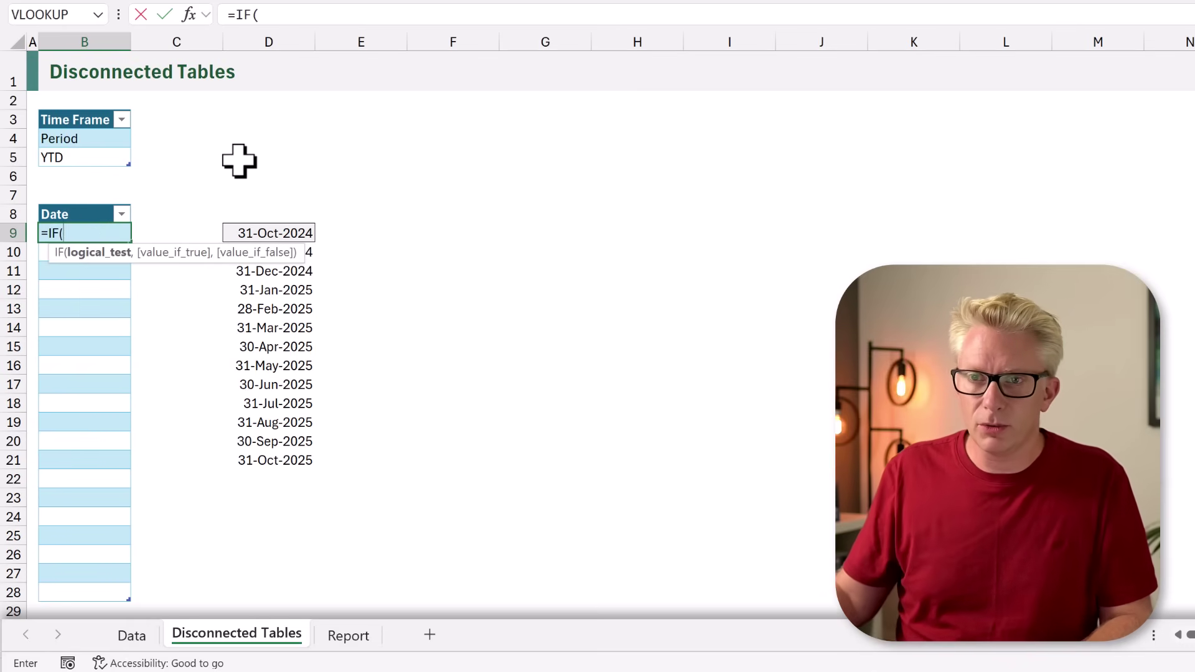
type("ISBLANK(")
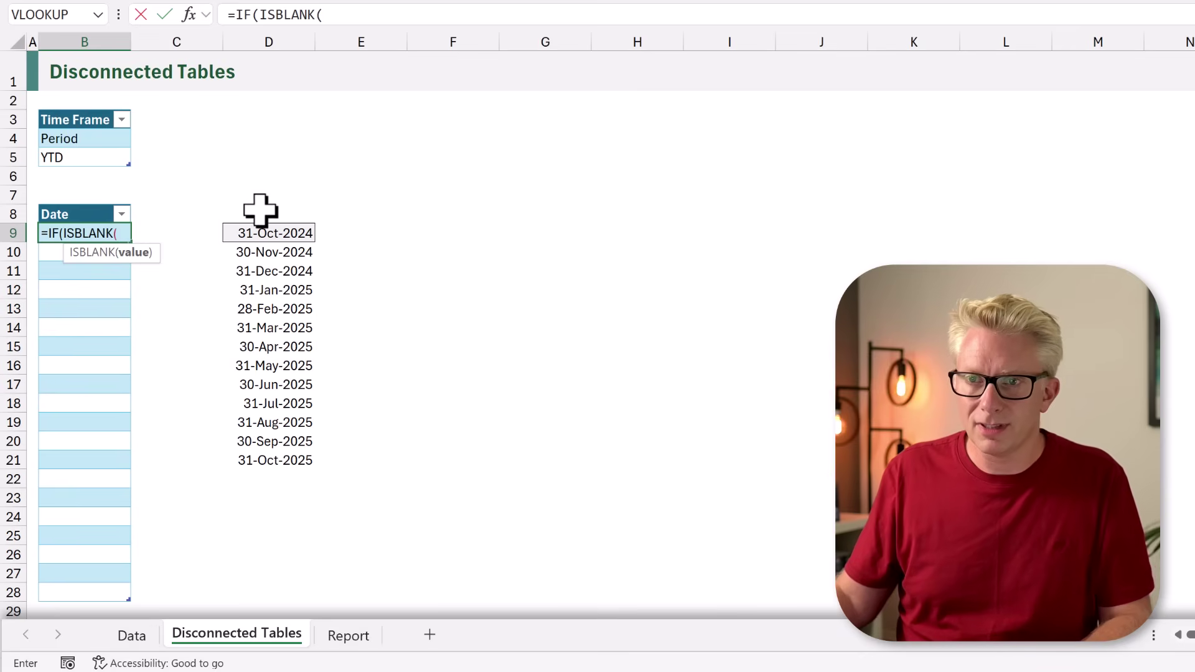
left_click(267, 234)
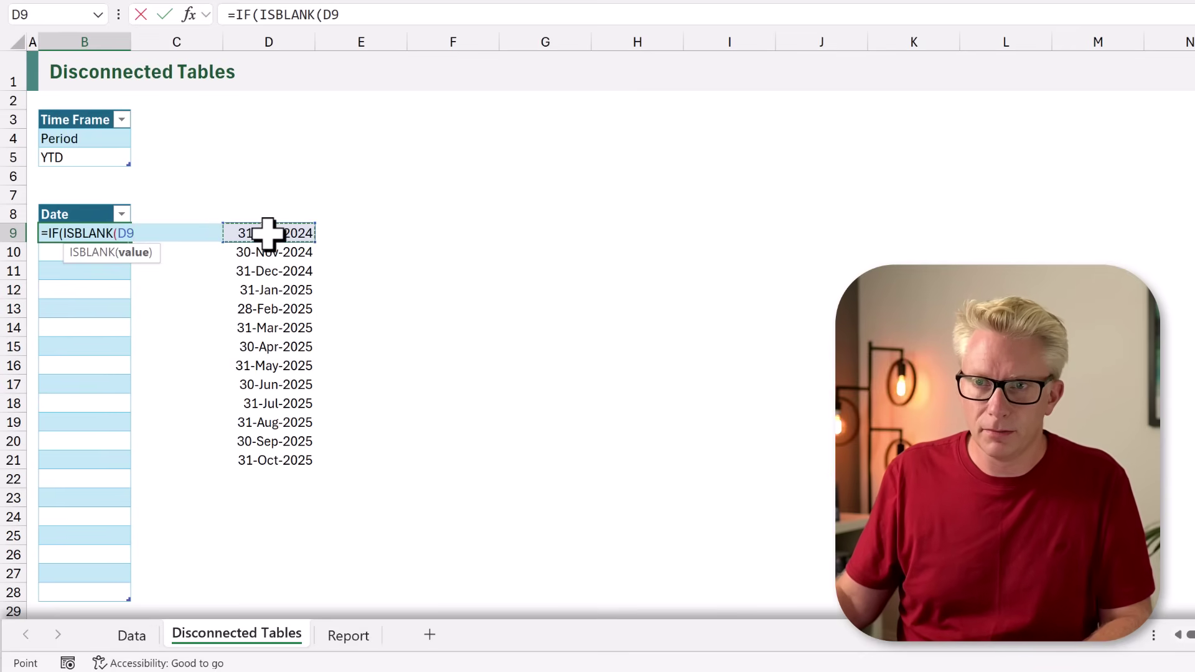
type(")")
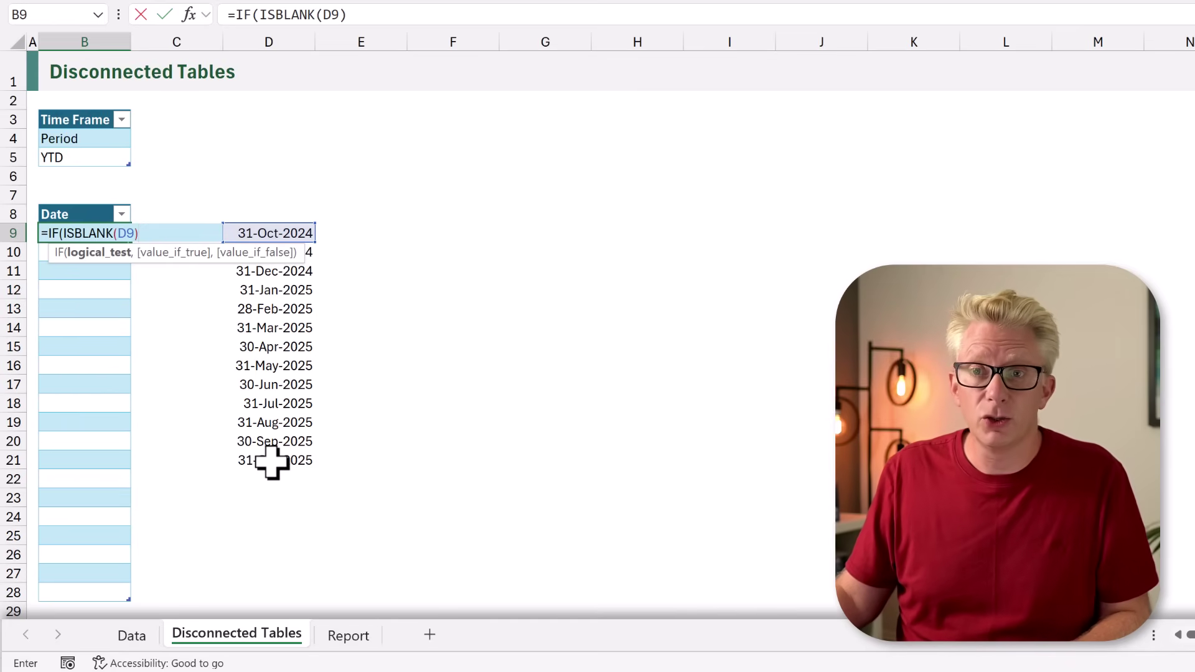
type(",")
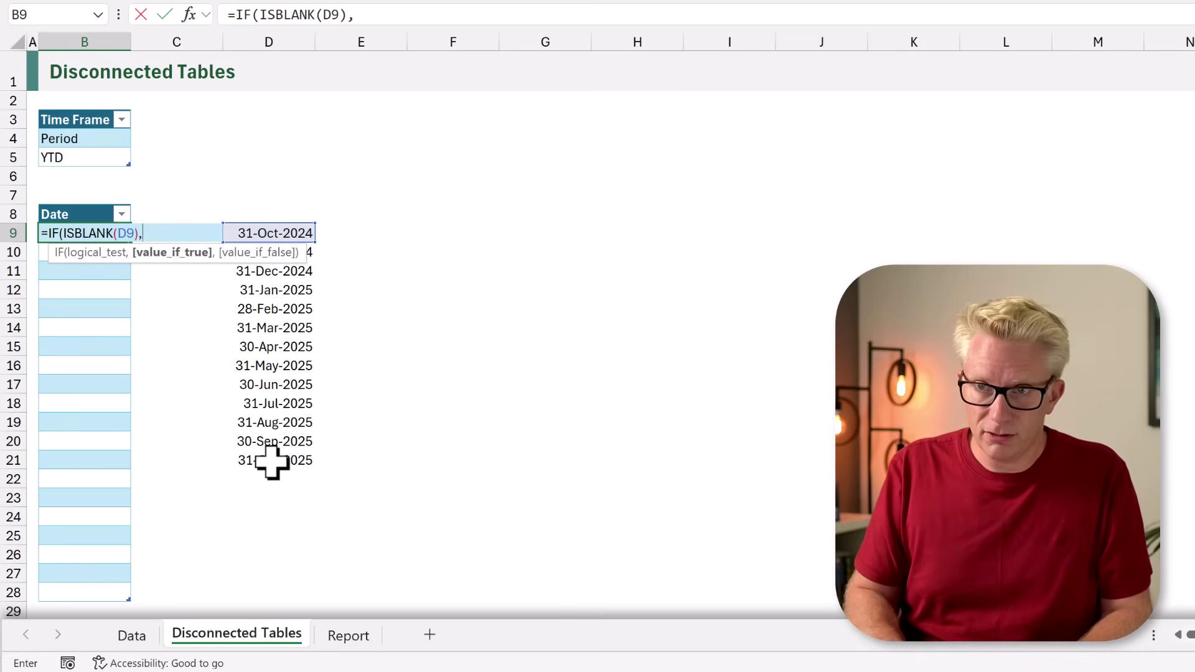
- Complete the B9 formula as =IF(ISBLANK(D9),MAX($D$9#),D9) and review the filled Date column down to B28
type("MAX(")
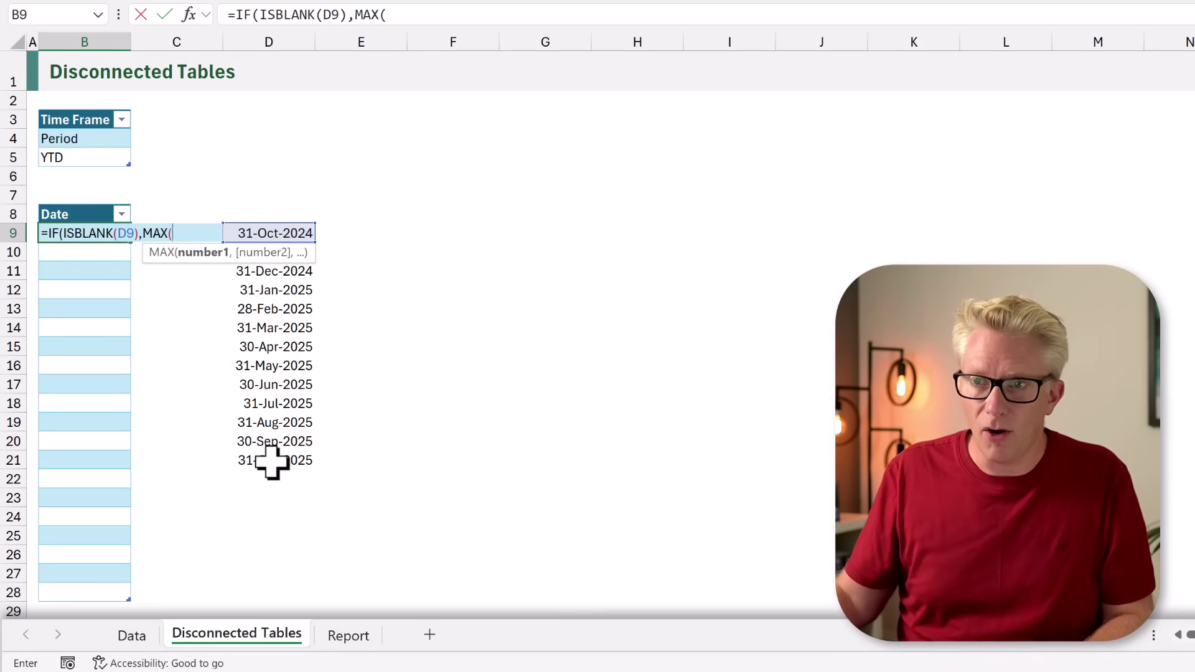
left_click(250, 234)
key("F4")
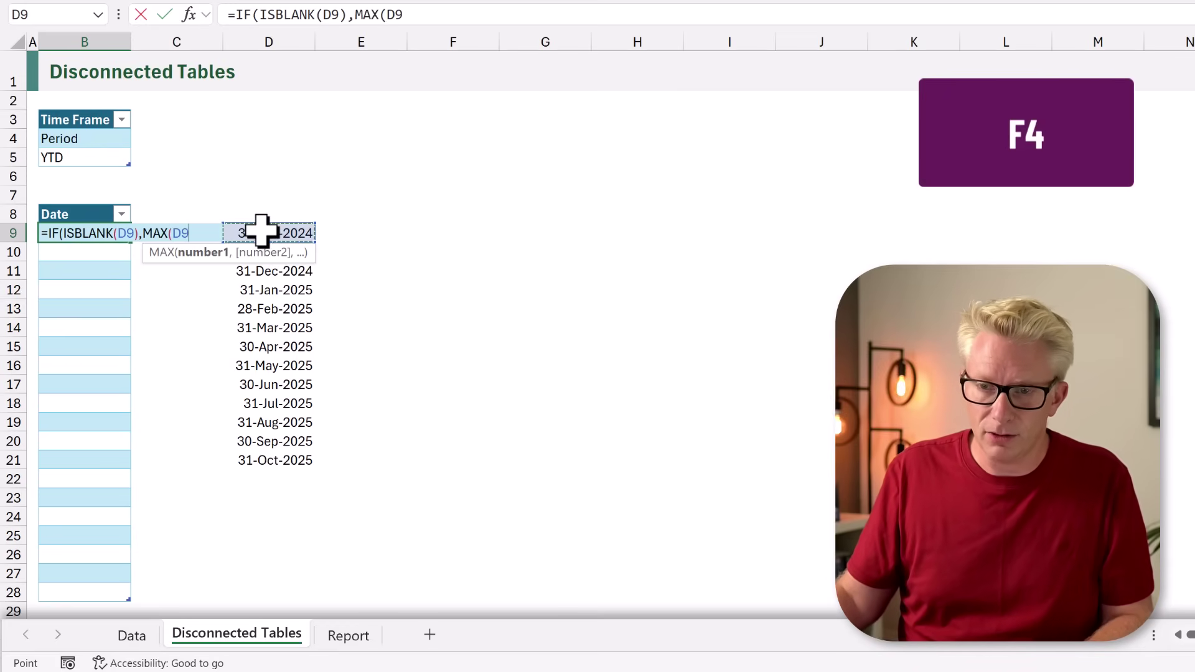
key("F4")
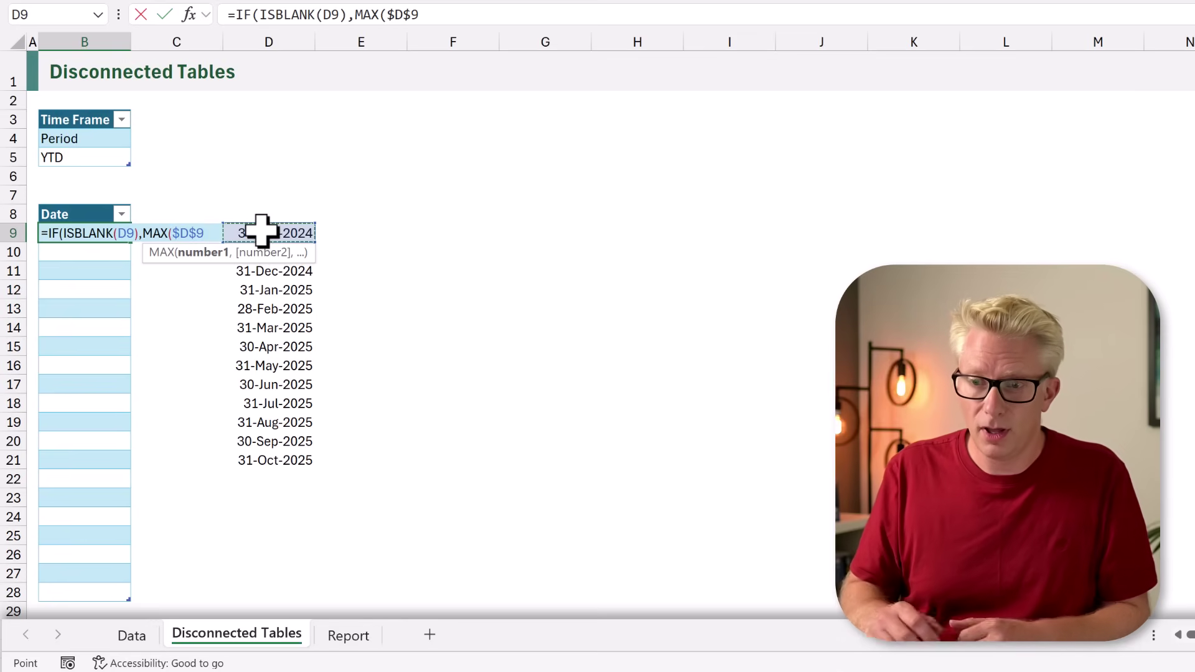
type("#")
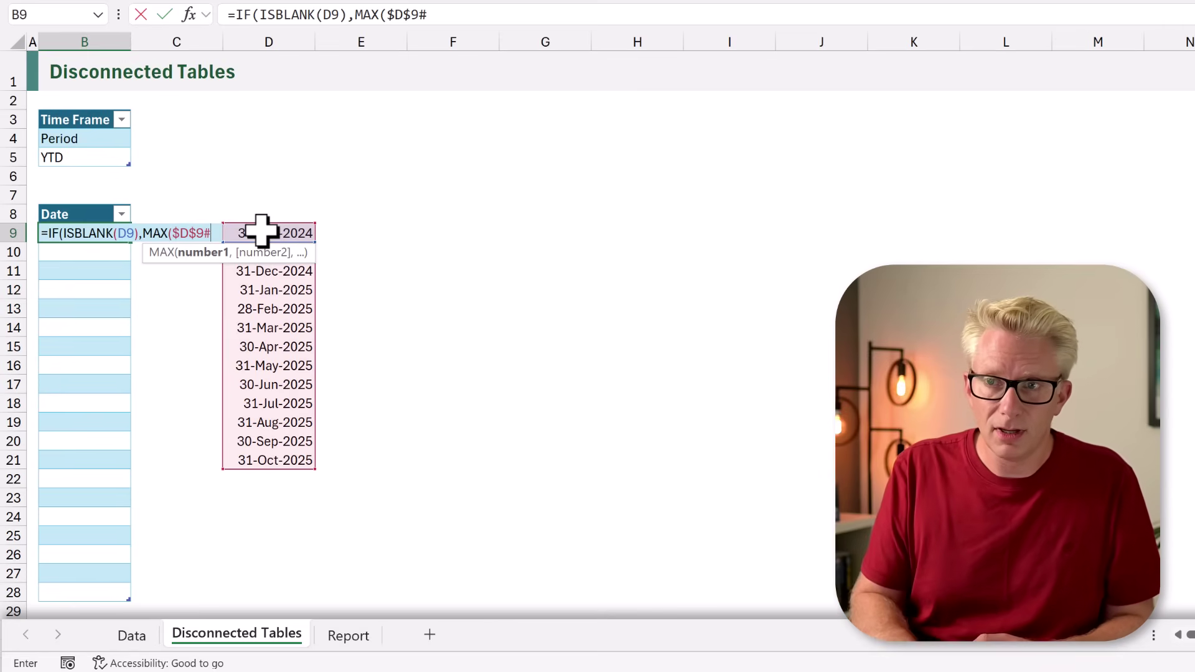
type("),")
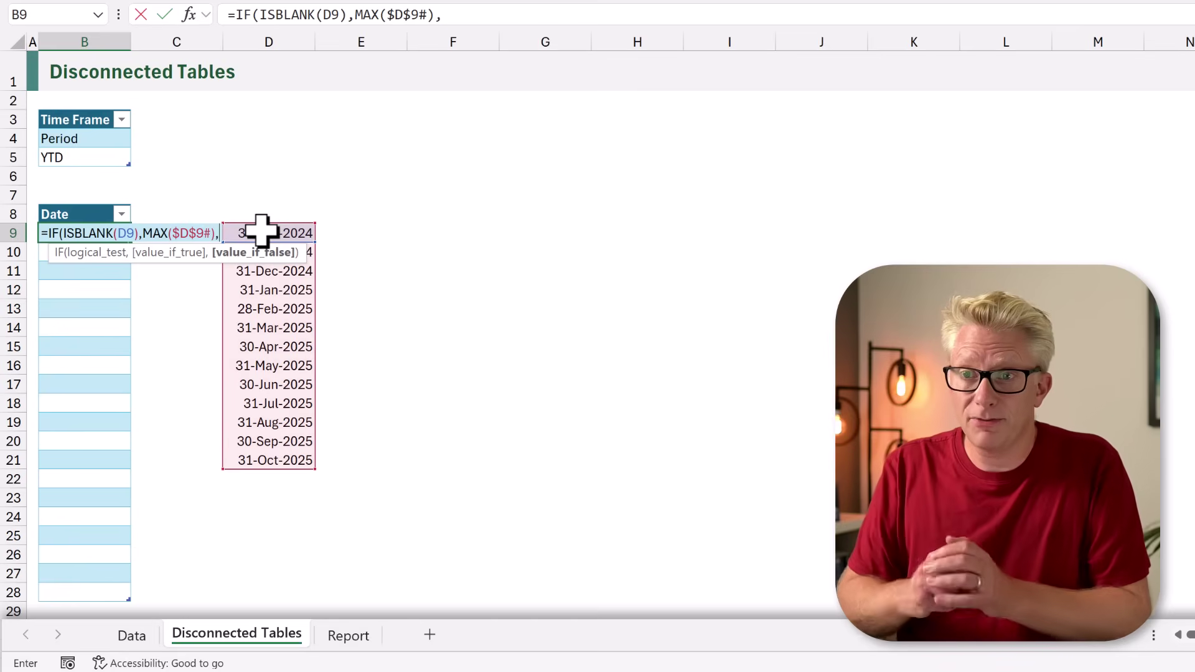
left_click(261, 231)
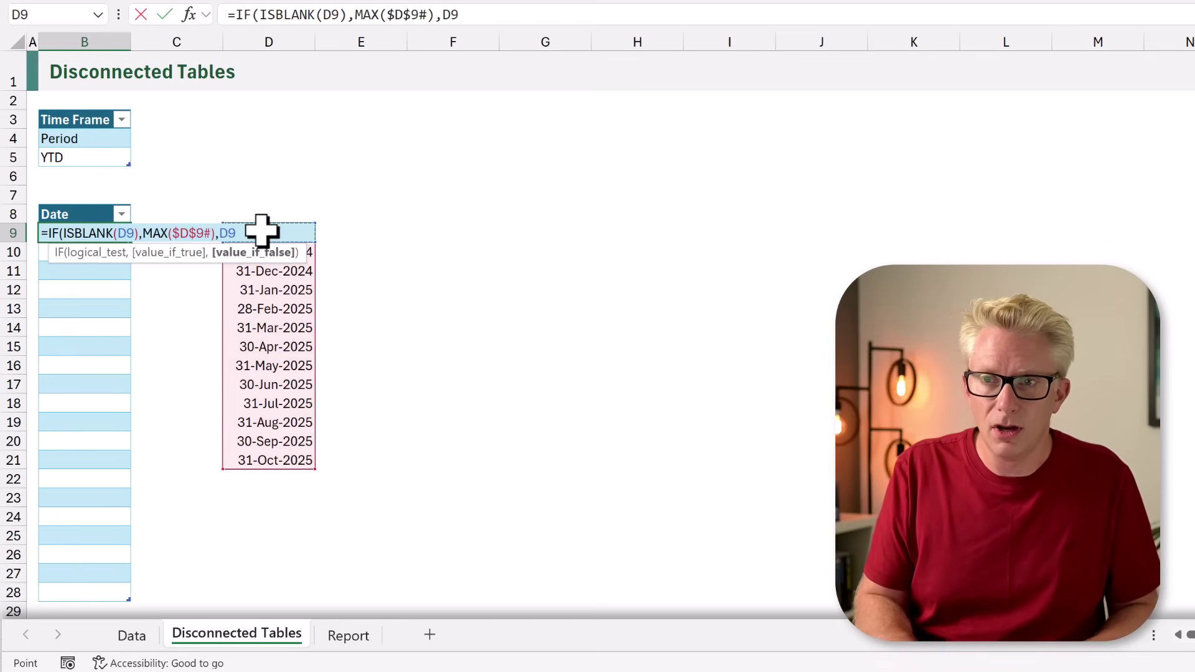
type(")")
key("Return")
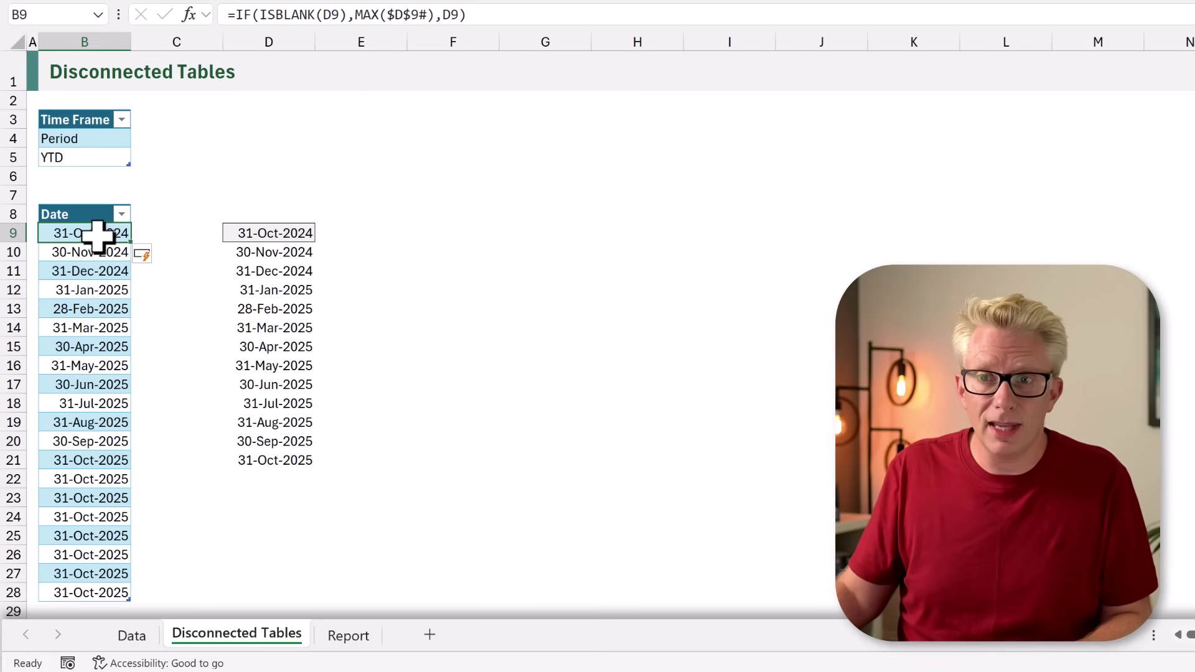
left_click_drag(94, 233, 90, 591)
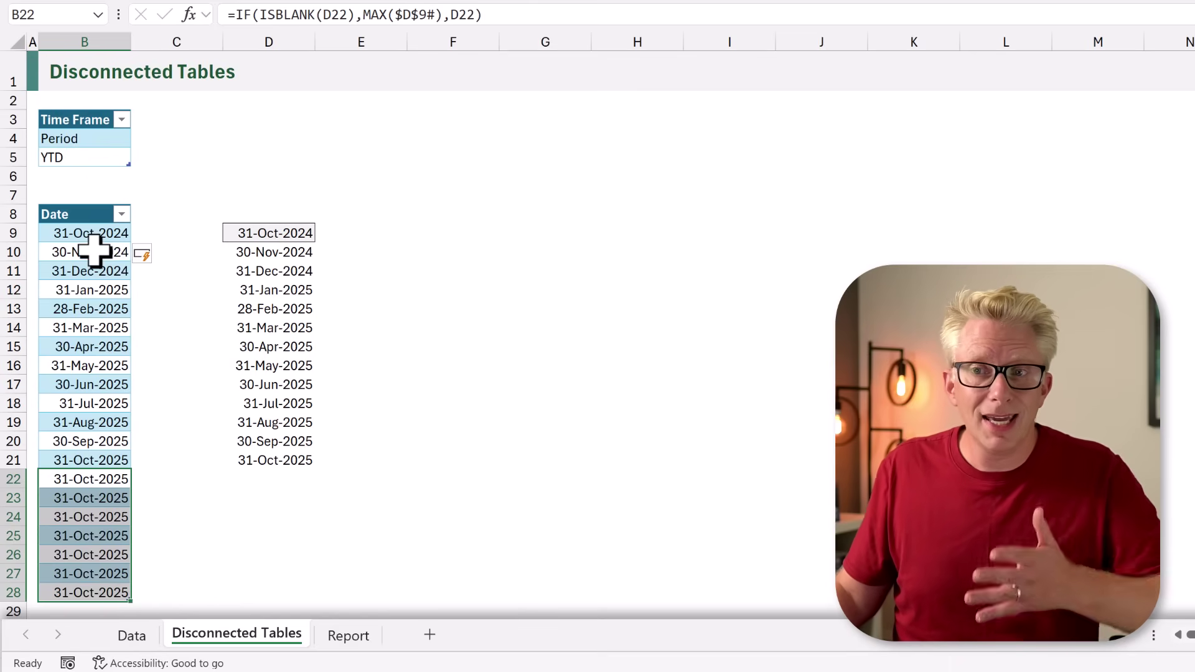
left_click_drag(88, 233, 82, 588)
left_click_drag(99, 232, 95, 460)
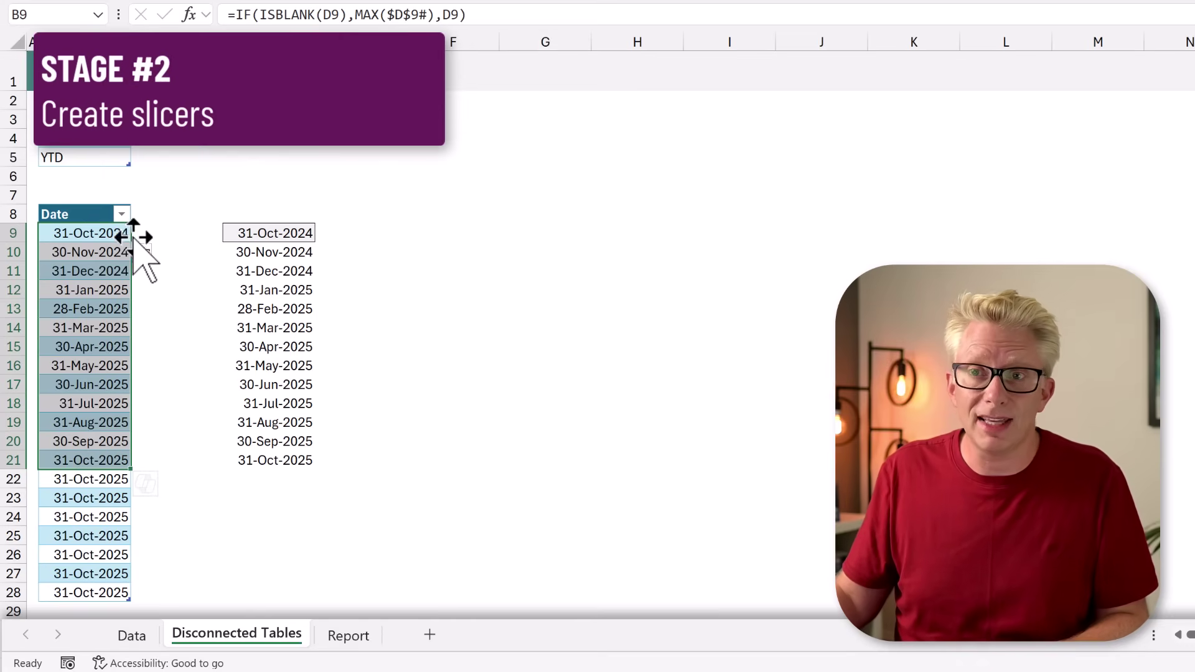
- Insert a slicer for the Time Frame field of the Time Frame table
left_click(100, 138)
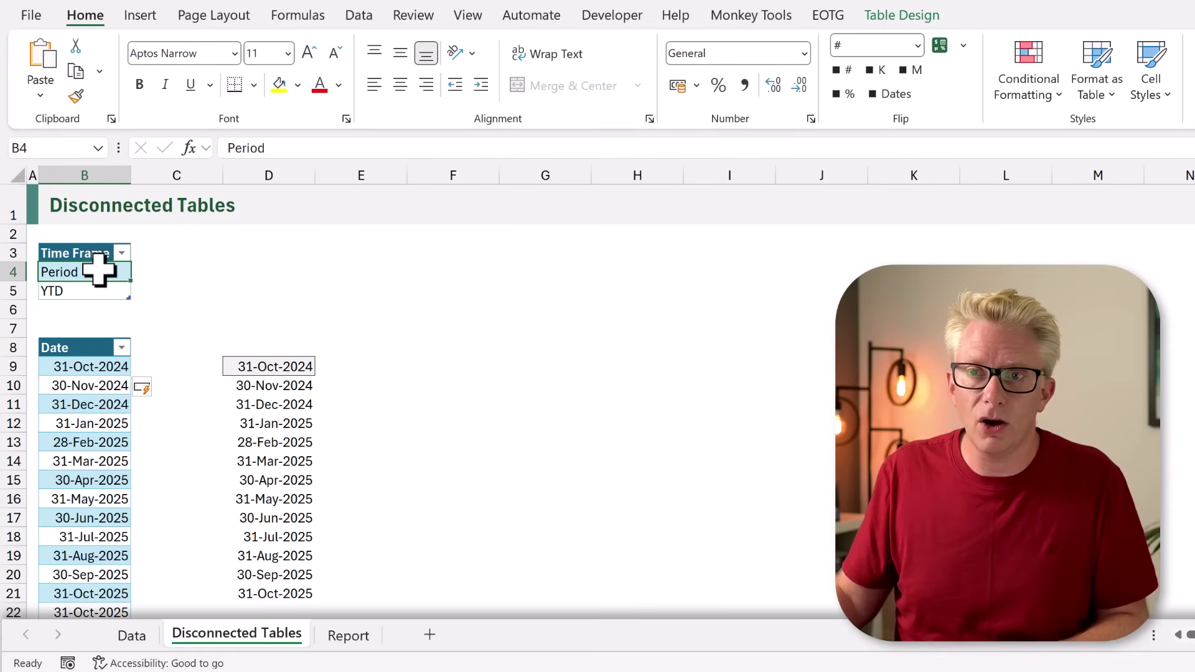
left_click(145, 18)
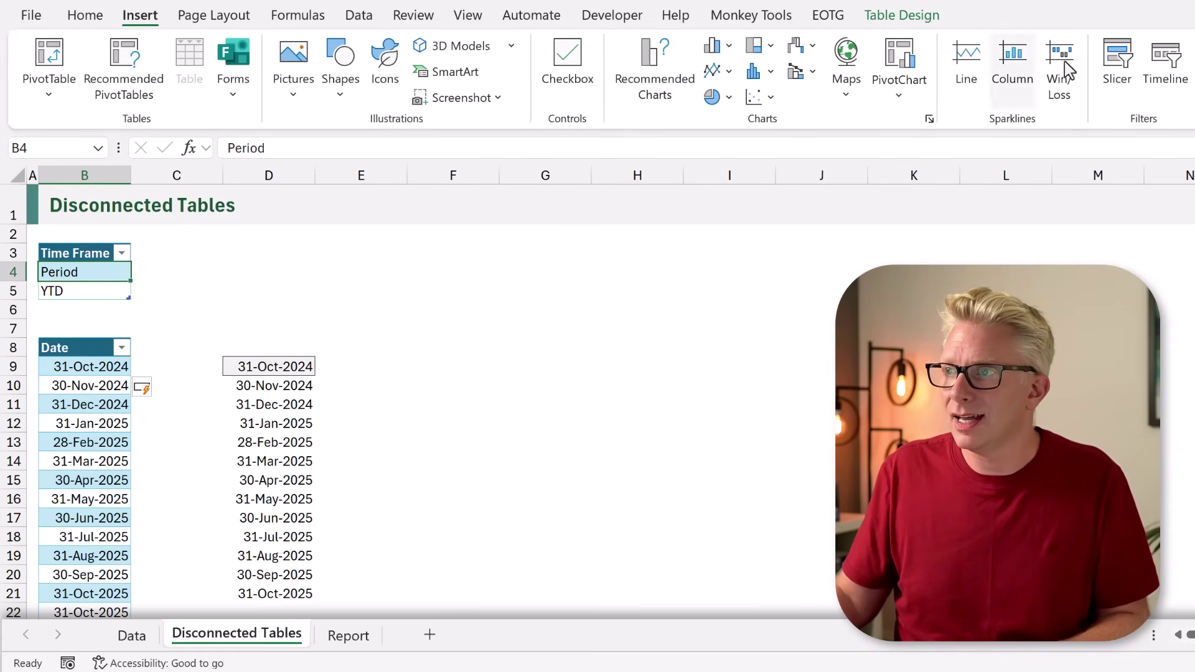
left_click(1114, 74)
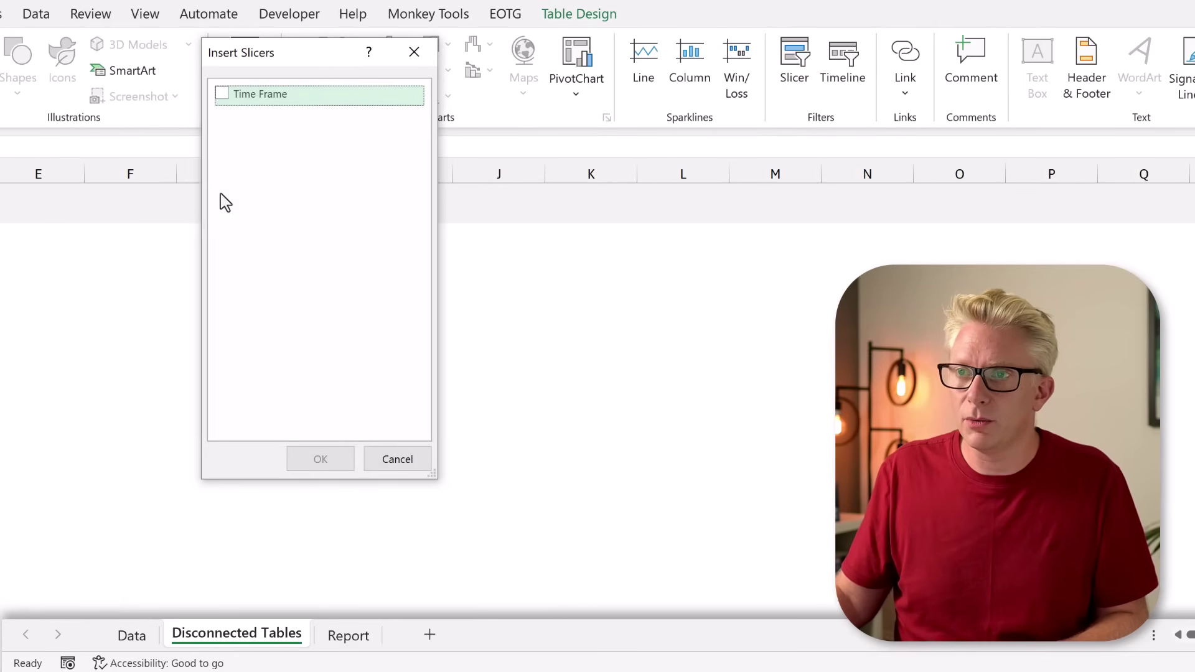
left_click(222, 94)
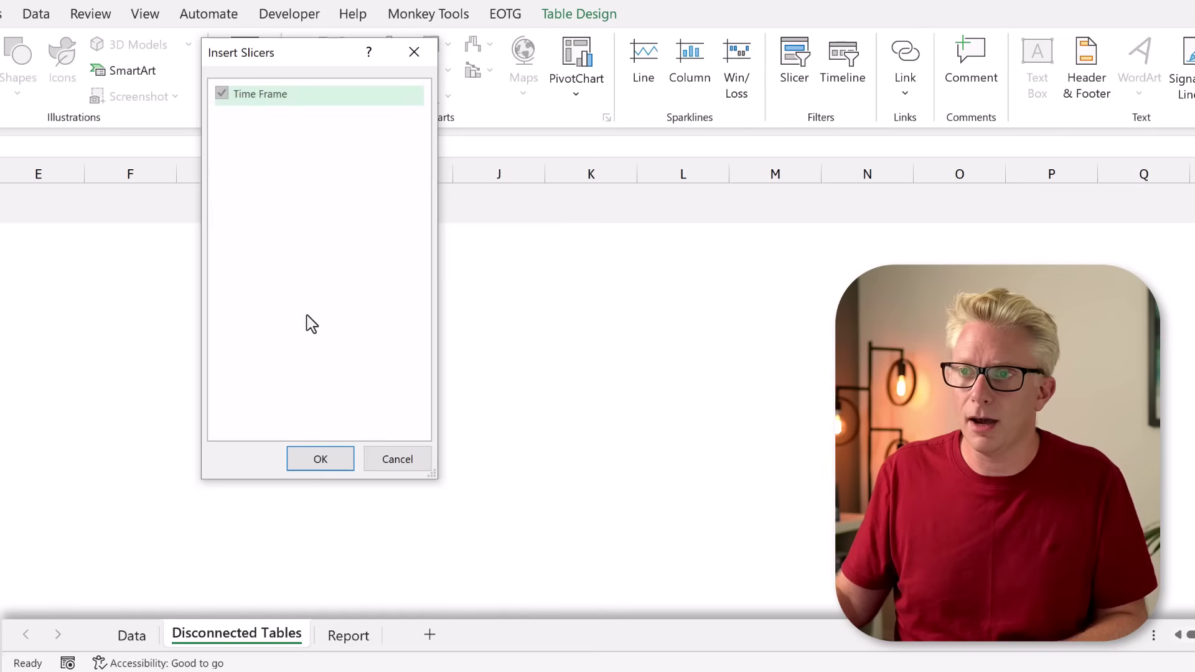
left_click(321, 461)
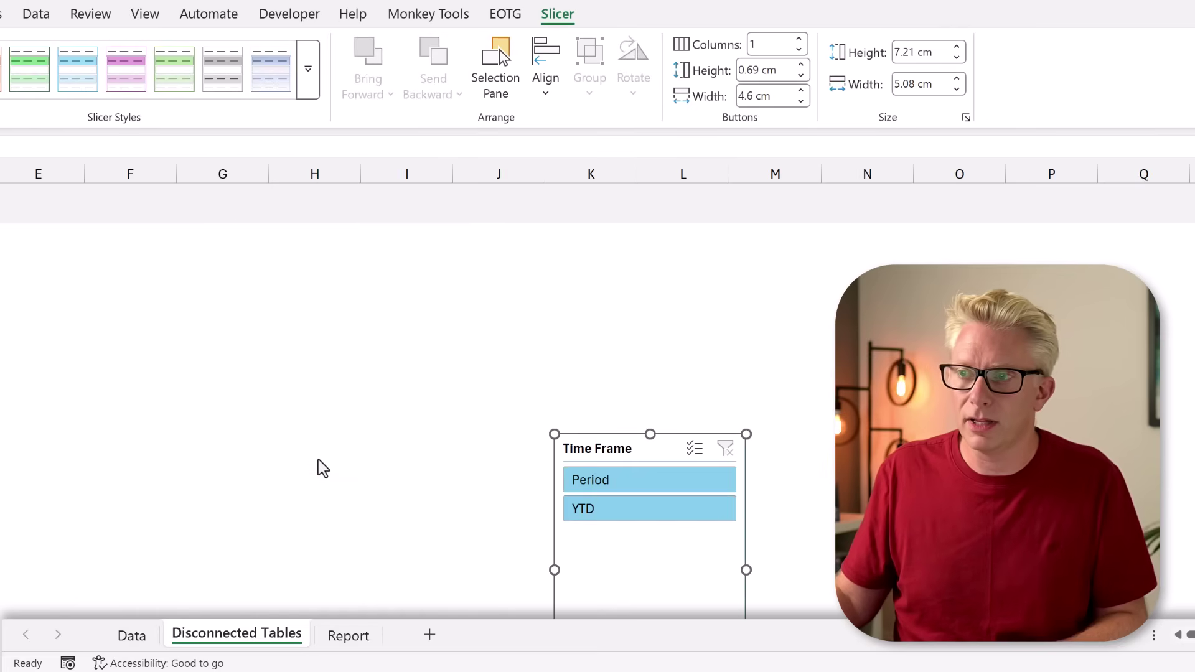
- Insert a slicer for the Date field of the Date table
left_click(19, 367)
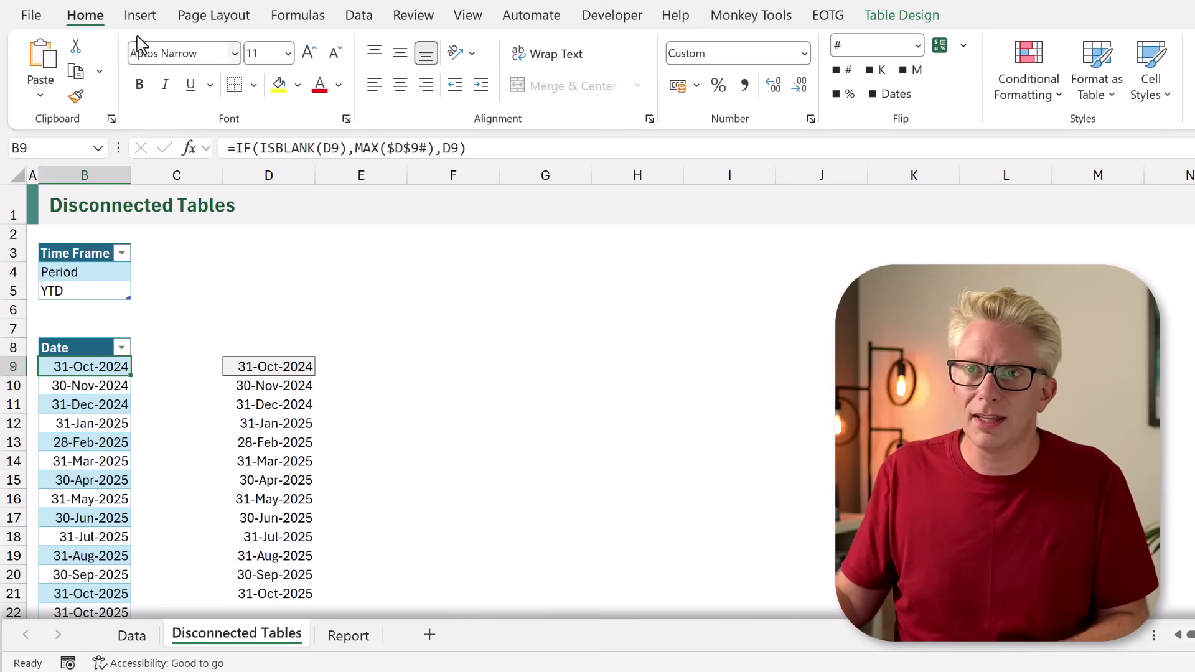
left_click(140, 27)
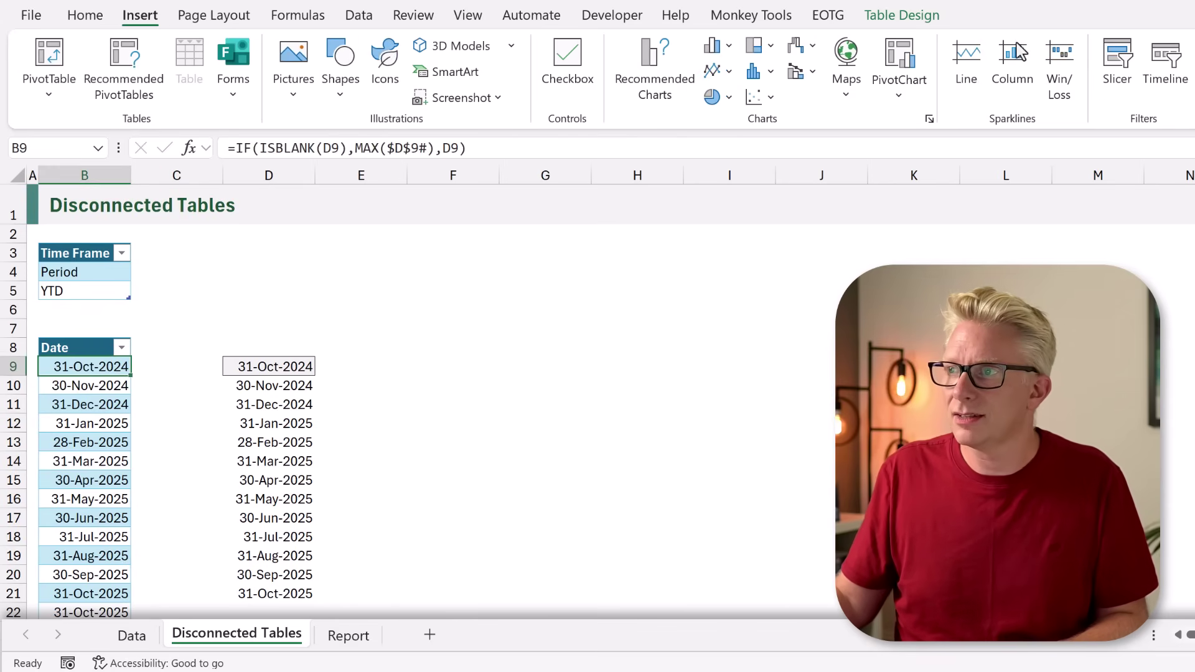
left_click(1110, 58)
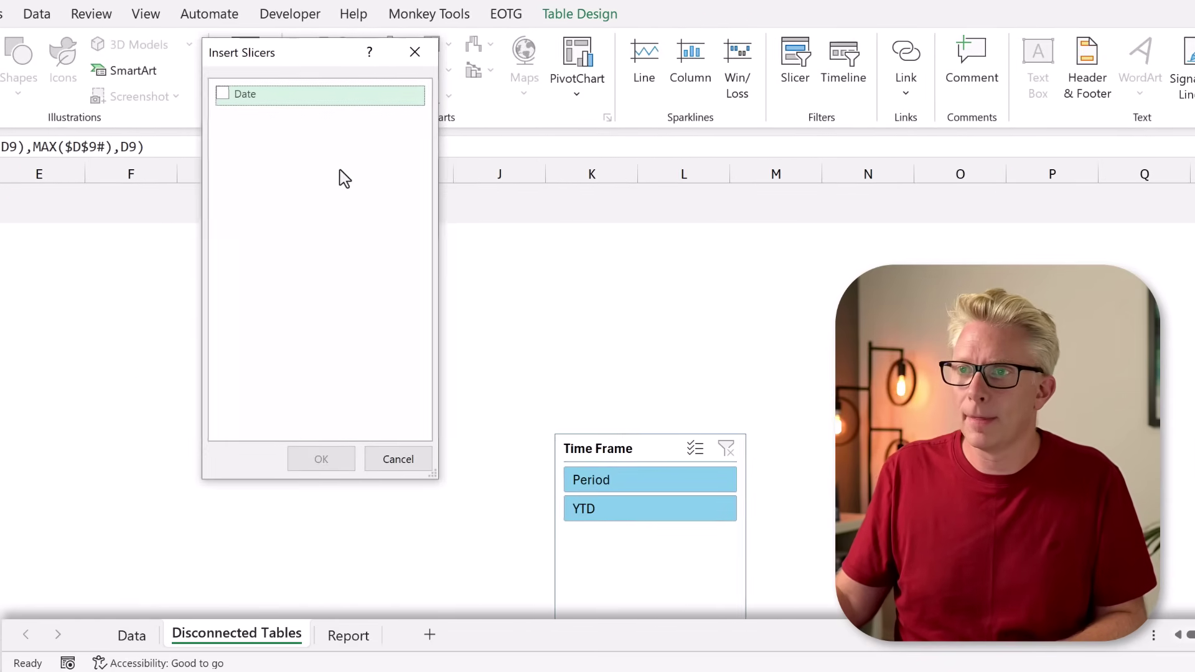
left_click(236, 99)
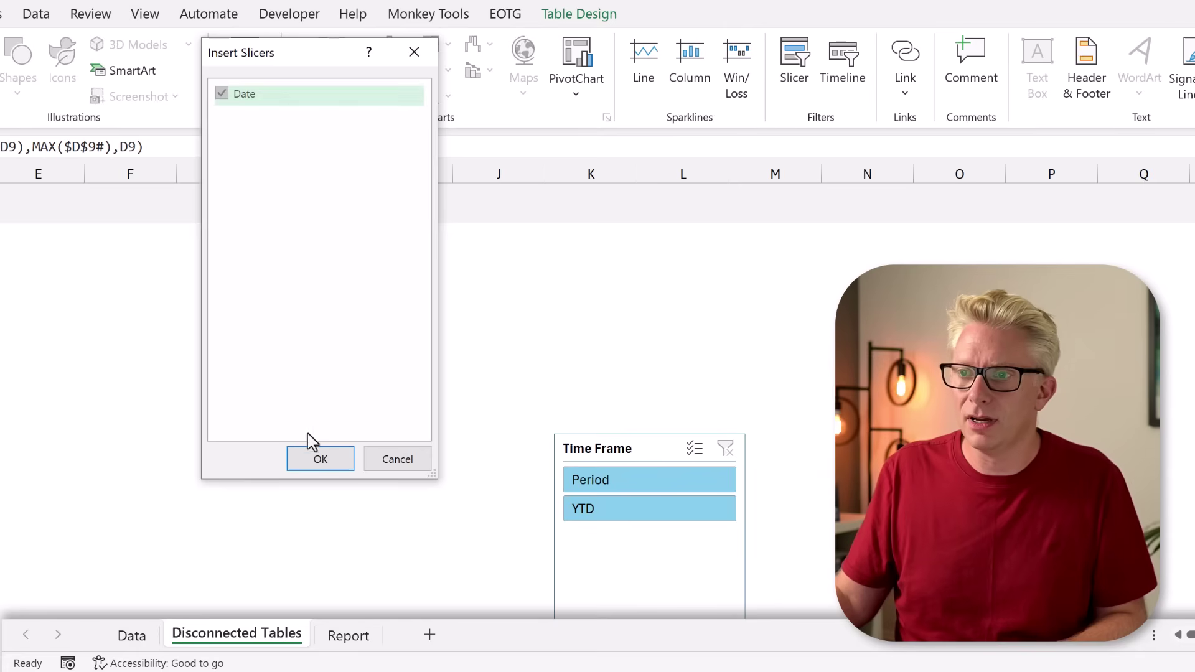
left_click(315, 460)
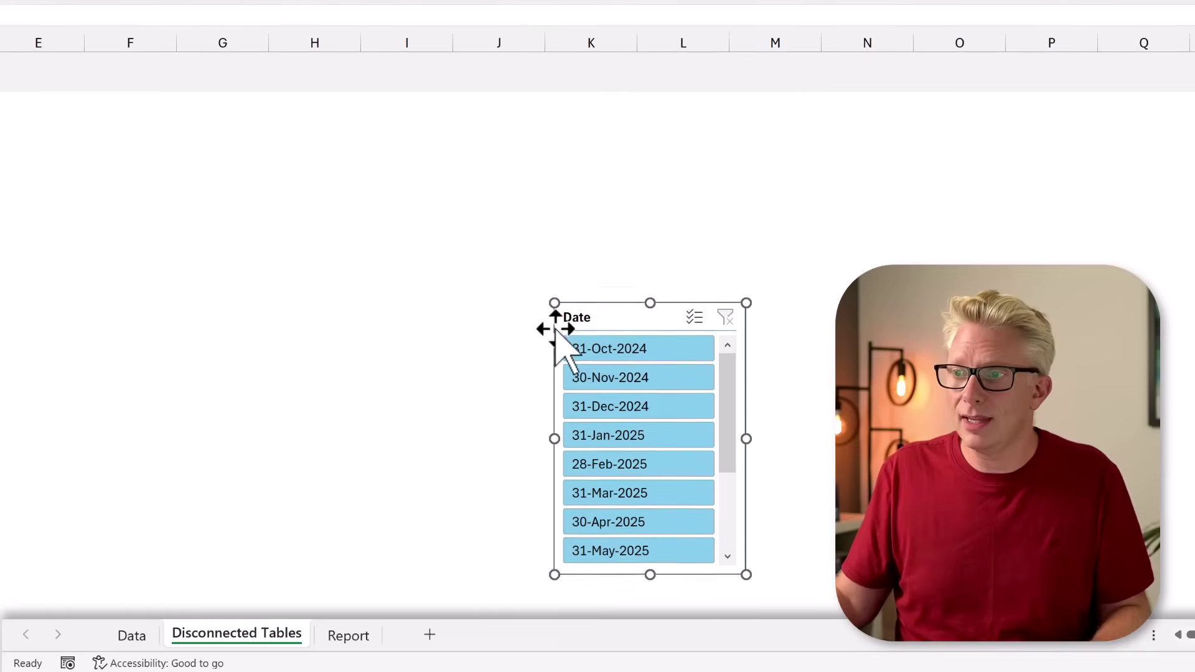
- Shift the Date slicer off the Time Frame slicer, and move both slicers to cell B3 of the Report sheet by cutting and pasting
left_click_drag(607, 317, 454, 312)
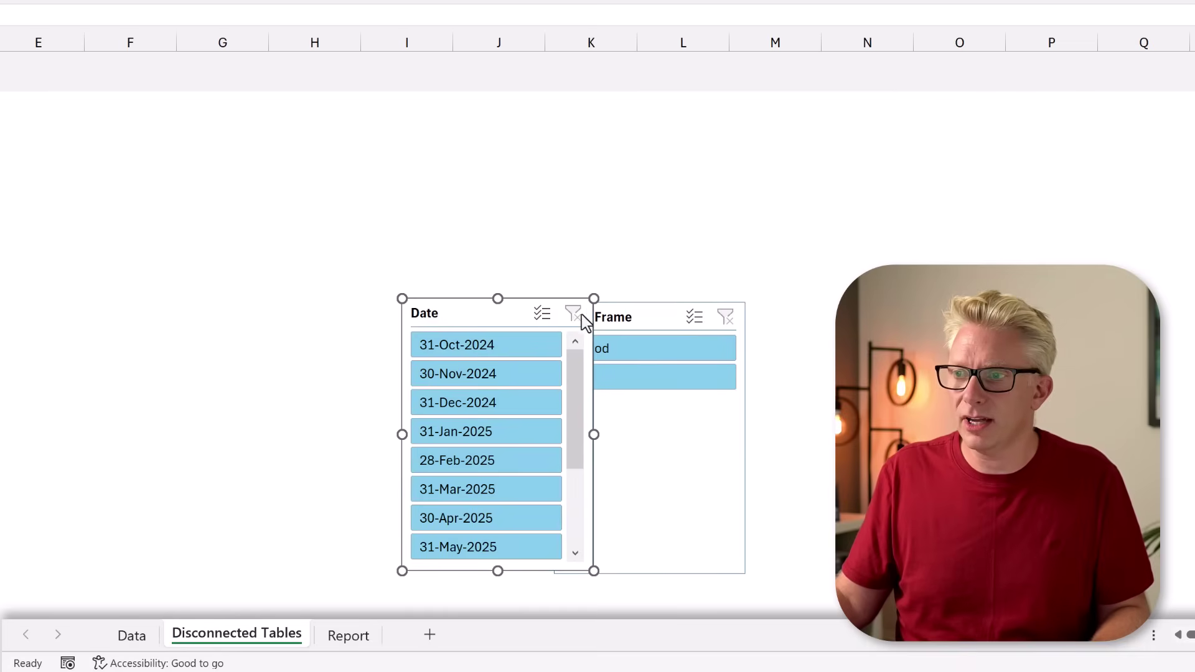
left_click(638, 312, "ctrl")
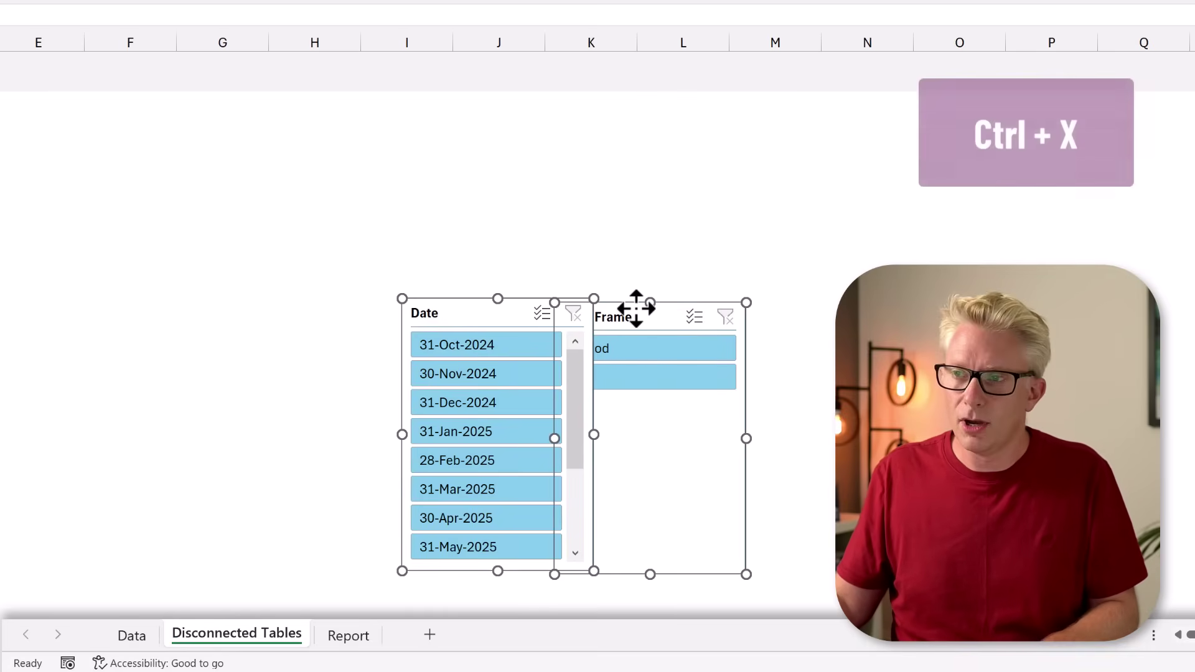
key("ctrl+x")
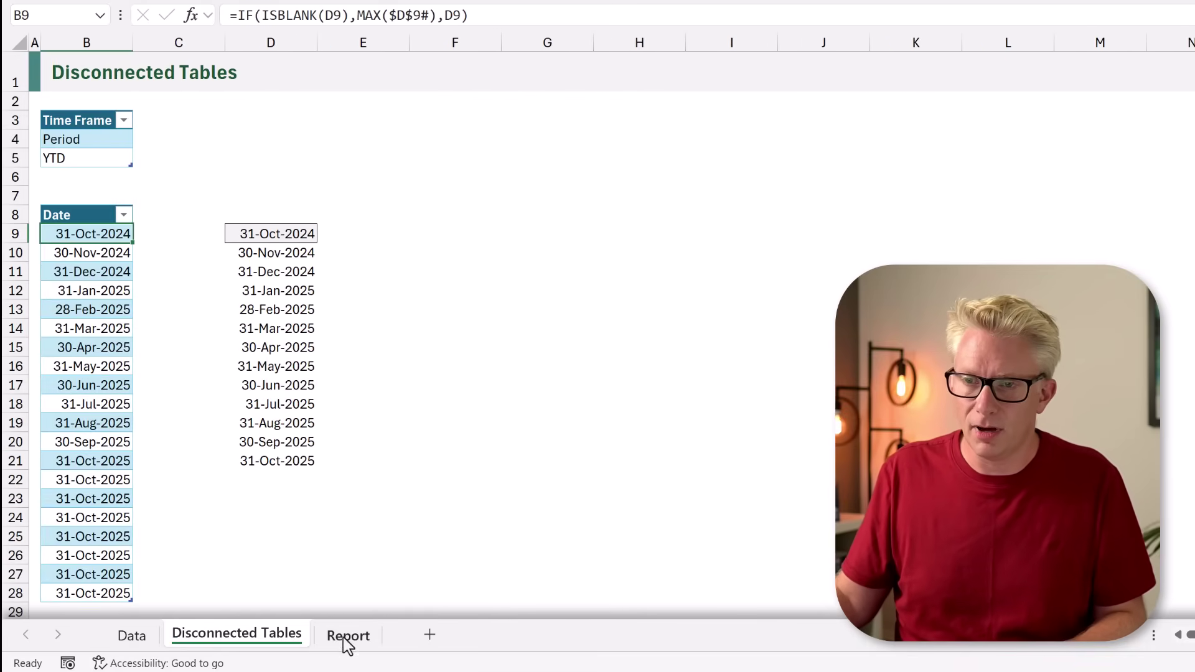
left_click(348, 636)
left_click(64, 122)
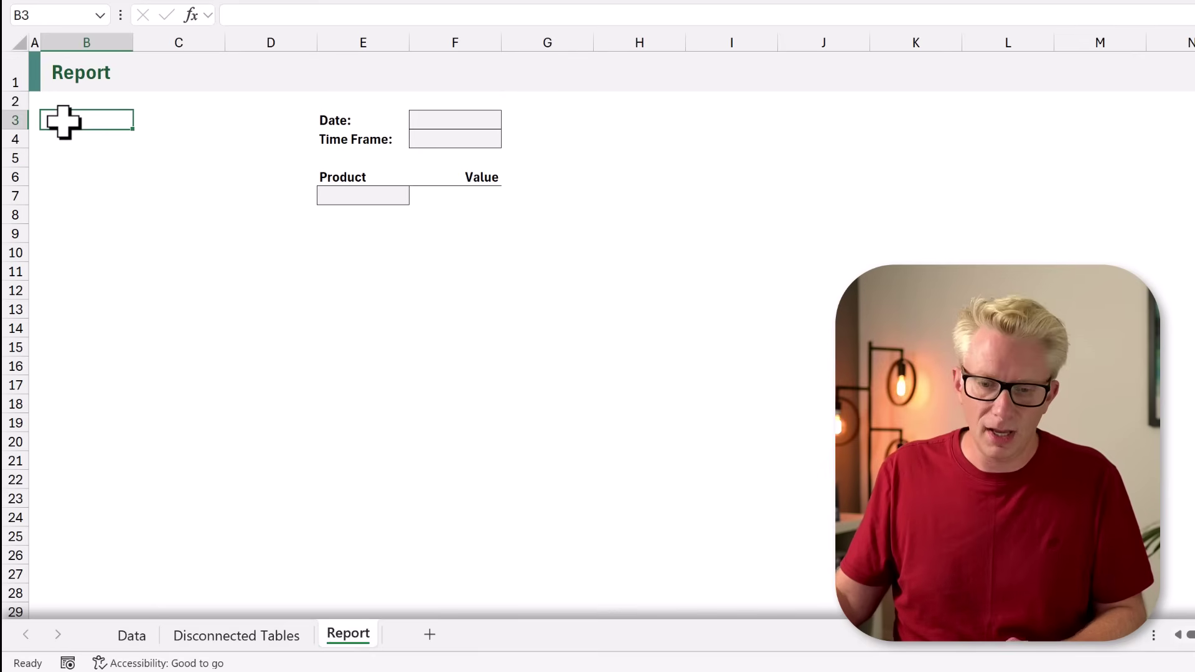
key("ctrl+v")
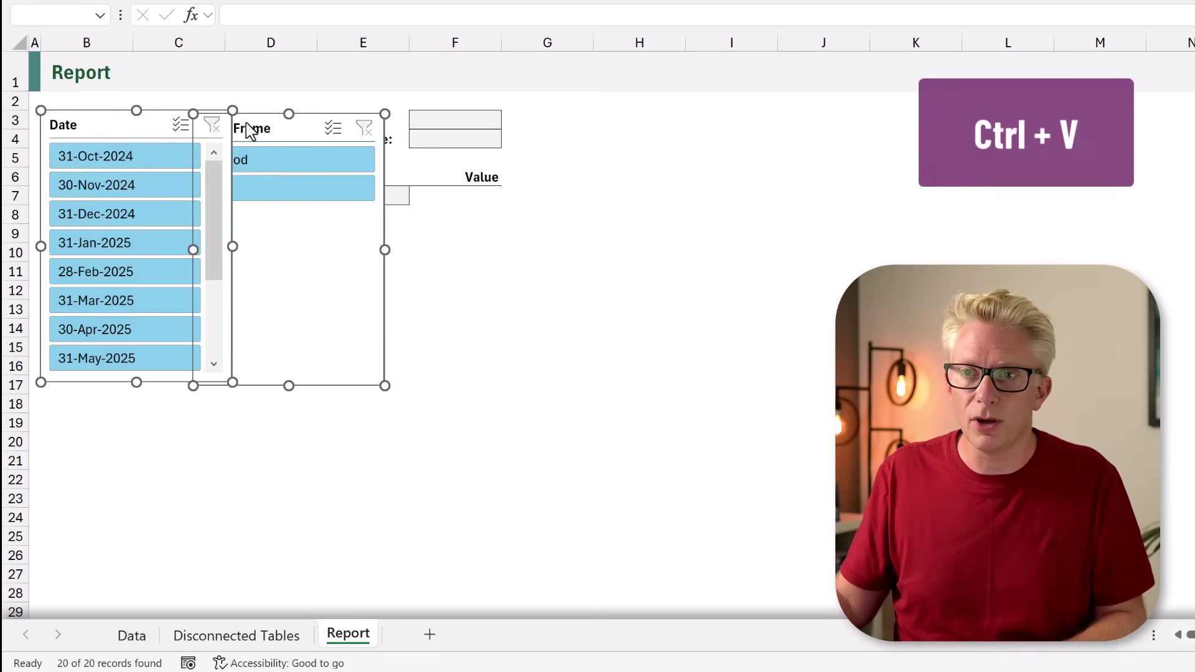
left_click(247, 427)
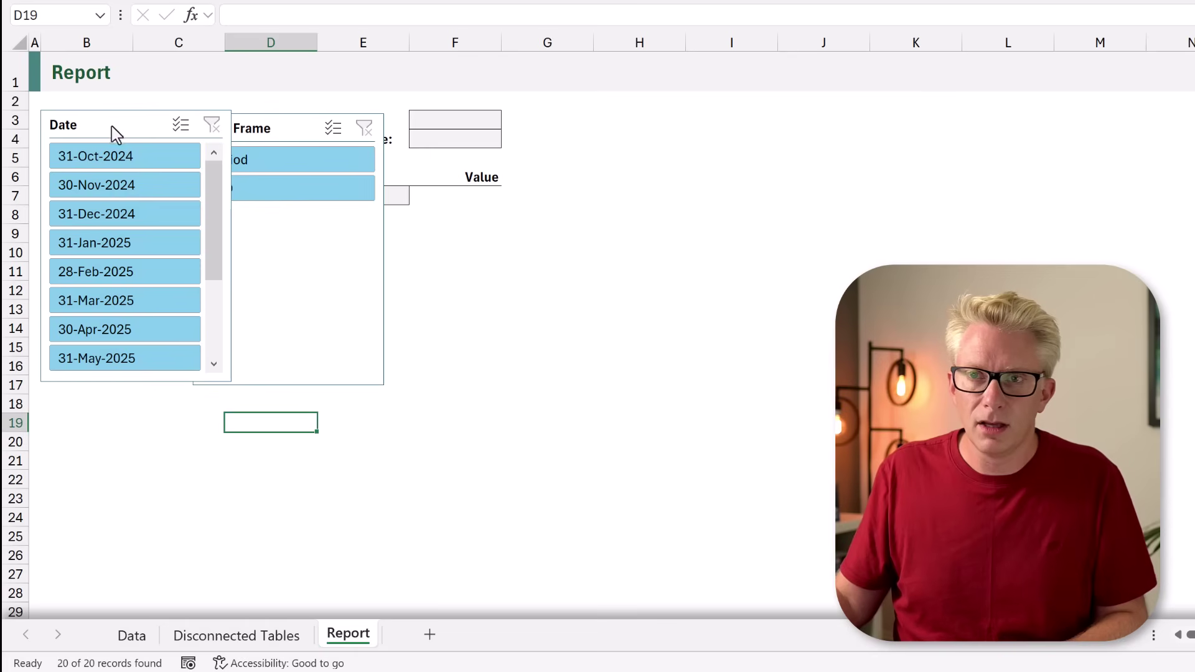
- Move the Date slicer clear, place the Time Frame slicer over columns B:C from row 3, and shrink it to end at row 8
left_click_drag(111, 128, 104, 330)
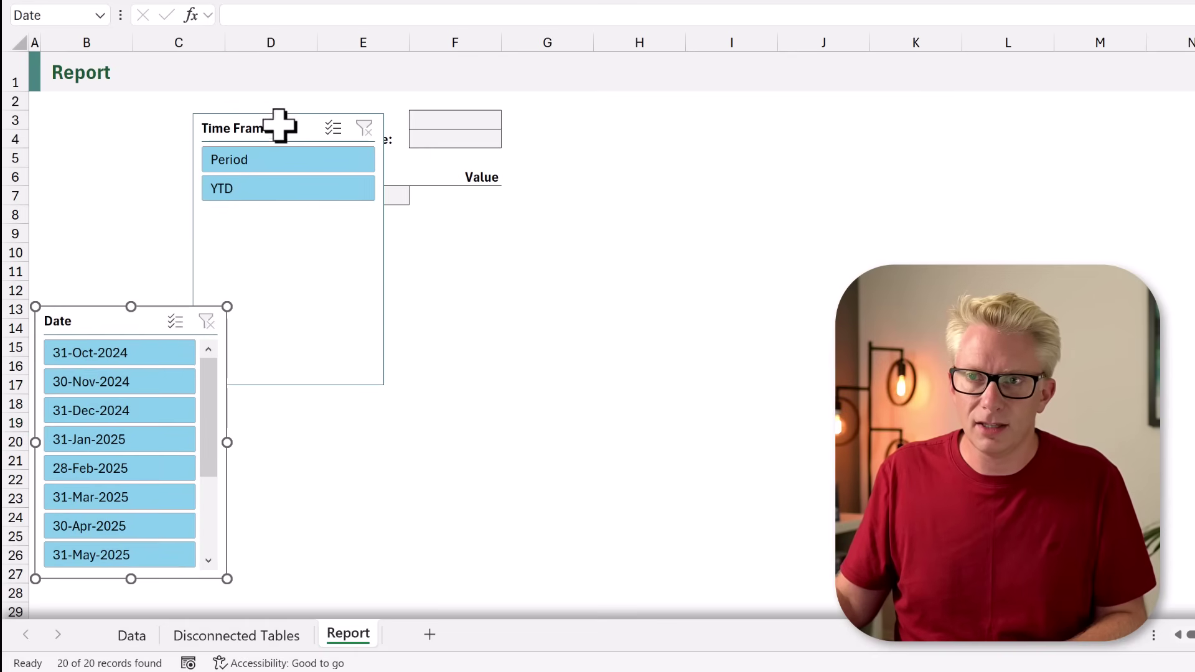
left_click_drag(279, 126, 134, 118)
left_click_drag(232, 238, 225, 238)
left_click_drag(131, 370, 133, 224)
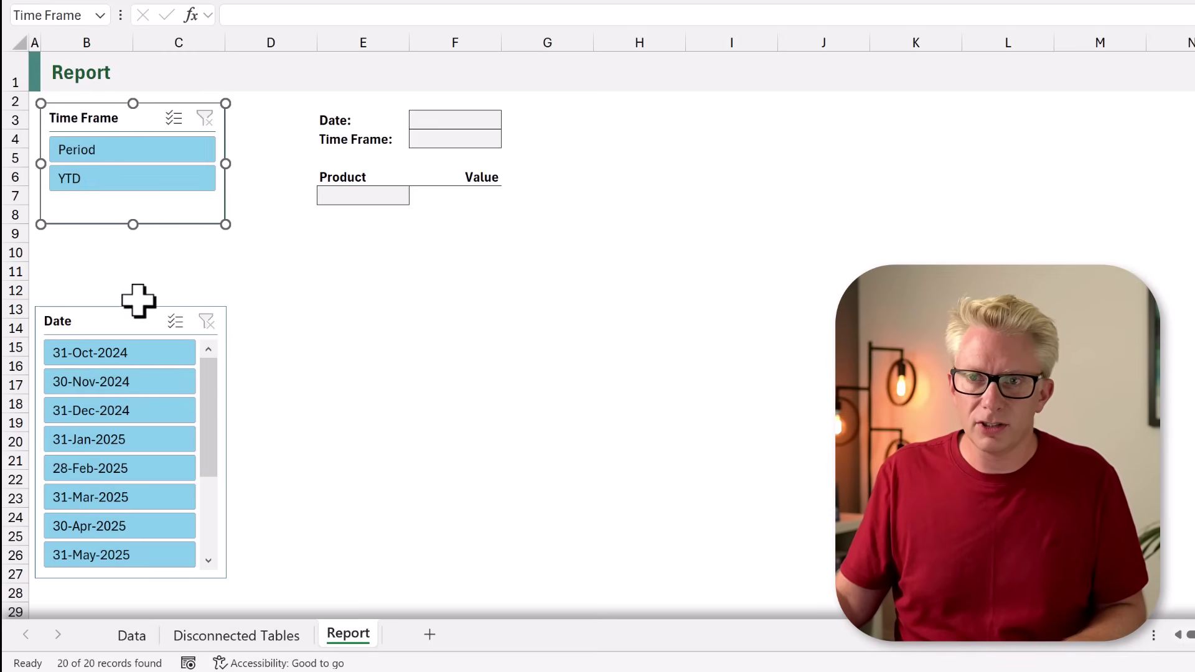
- Place the Date slicer directly beneath the Time Frame slicer, match its width, and extend its height to show more dates
left_click_drag(124, 320, 128, 239)
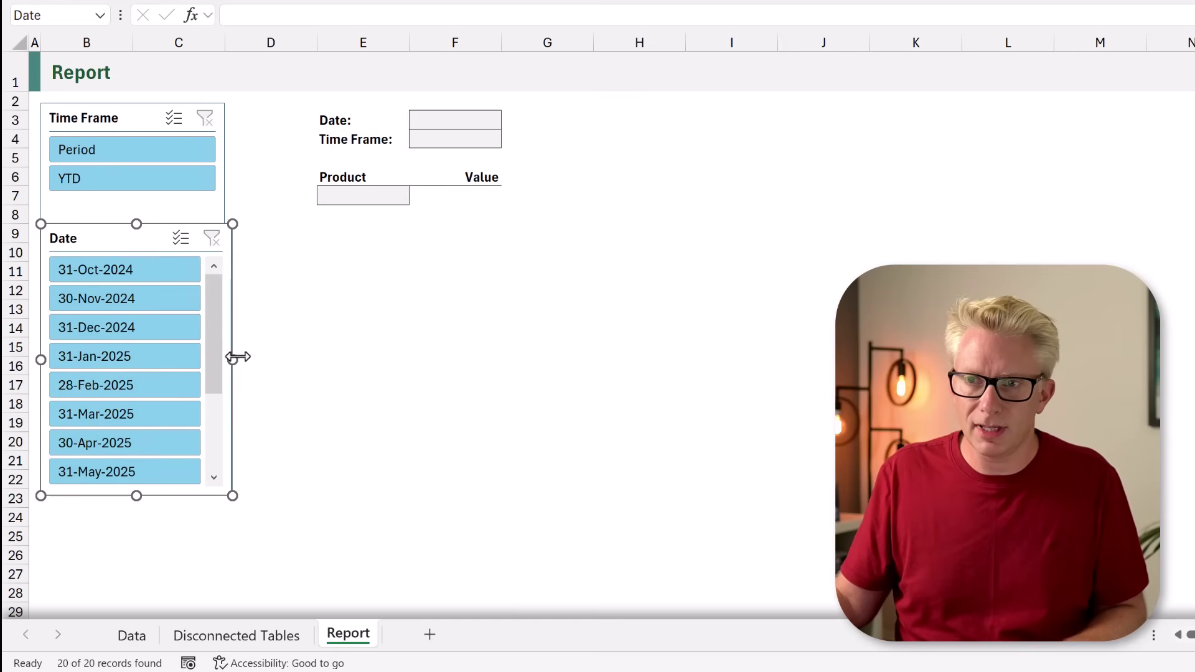
left_click_drag(232, 356, 226, 357)
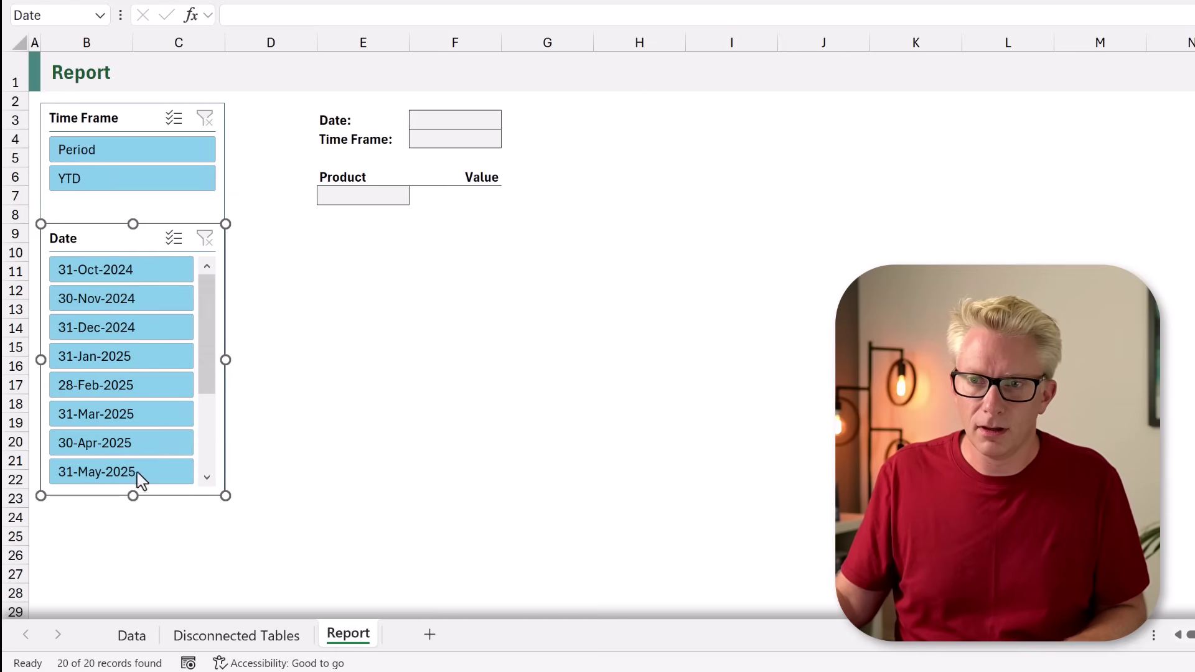
left_click_drag(136, 496, 139, 616)
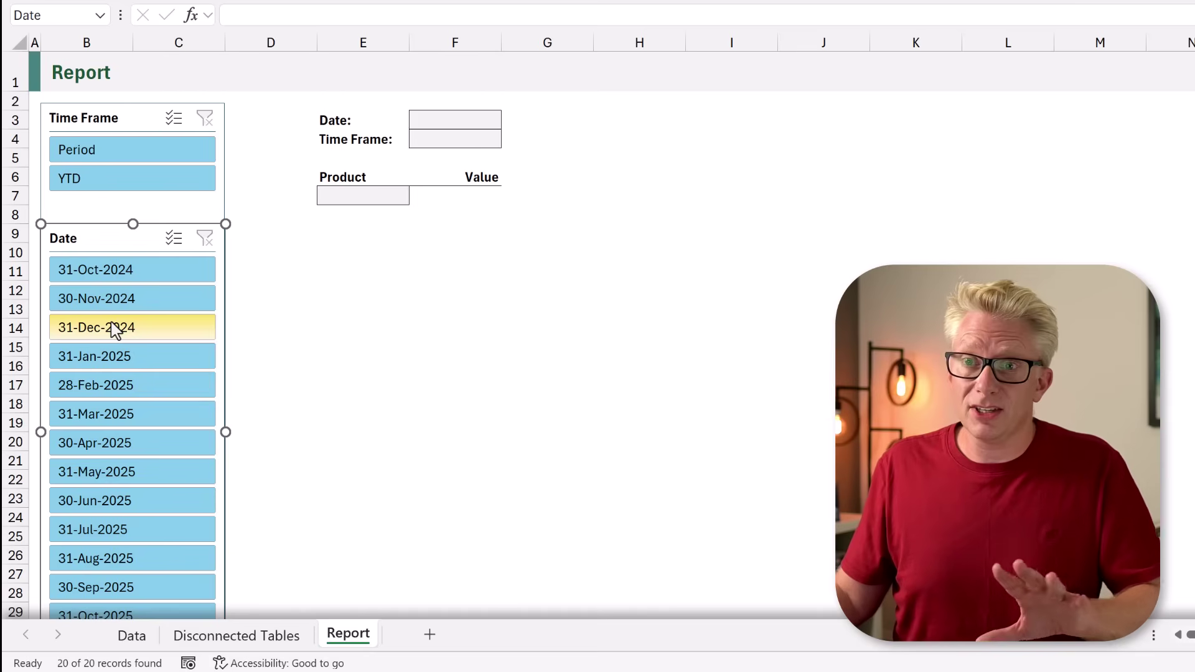
- Test the slicers with Period and 31-Mar-2025, checking the filtered tables on the Disconnected Tables sheet, and clear both slicer filters
left_click(148, 155)
left_click(237, 636)
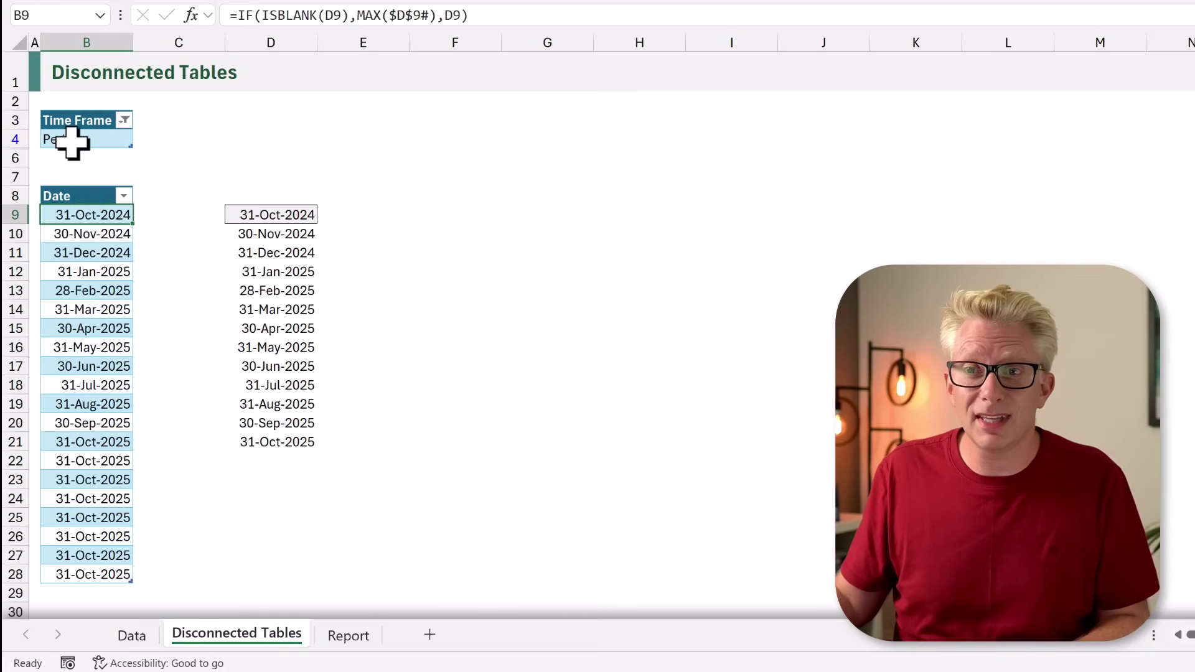
left_click(349, 636)
left_click(87, 298)
left_click(93, 414)
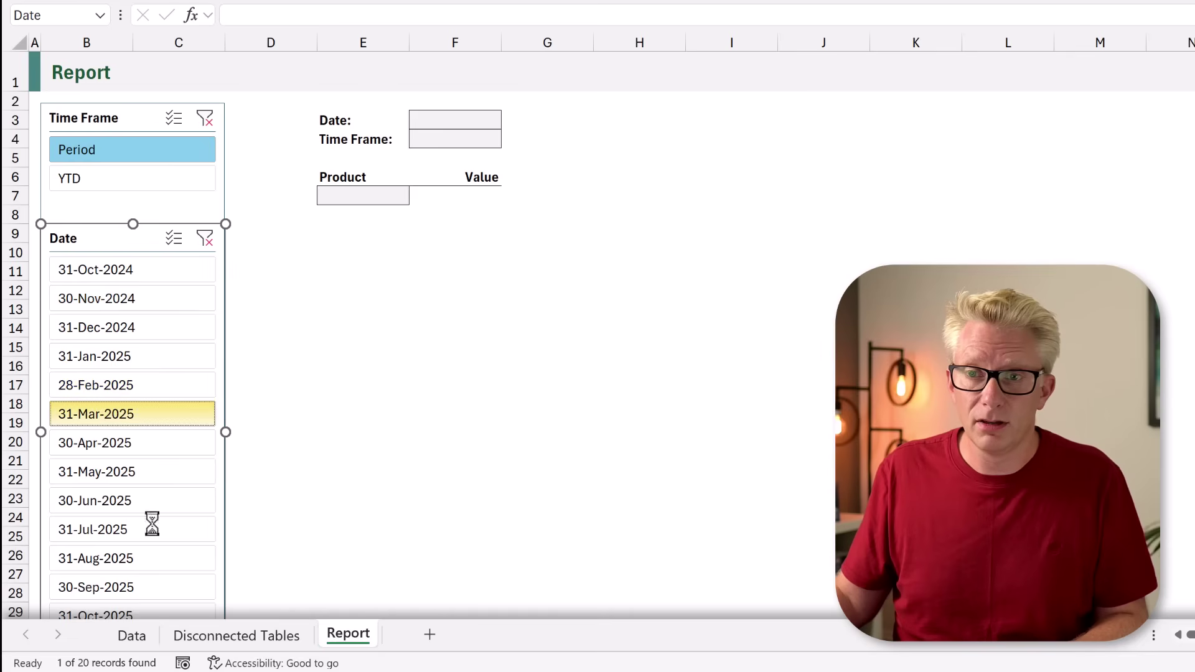
left_click(222, 635)
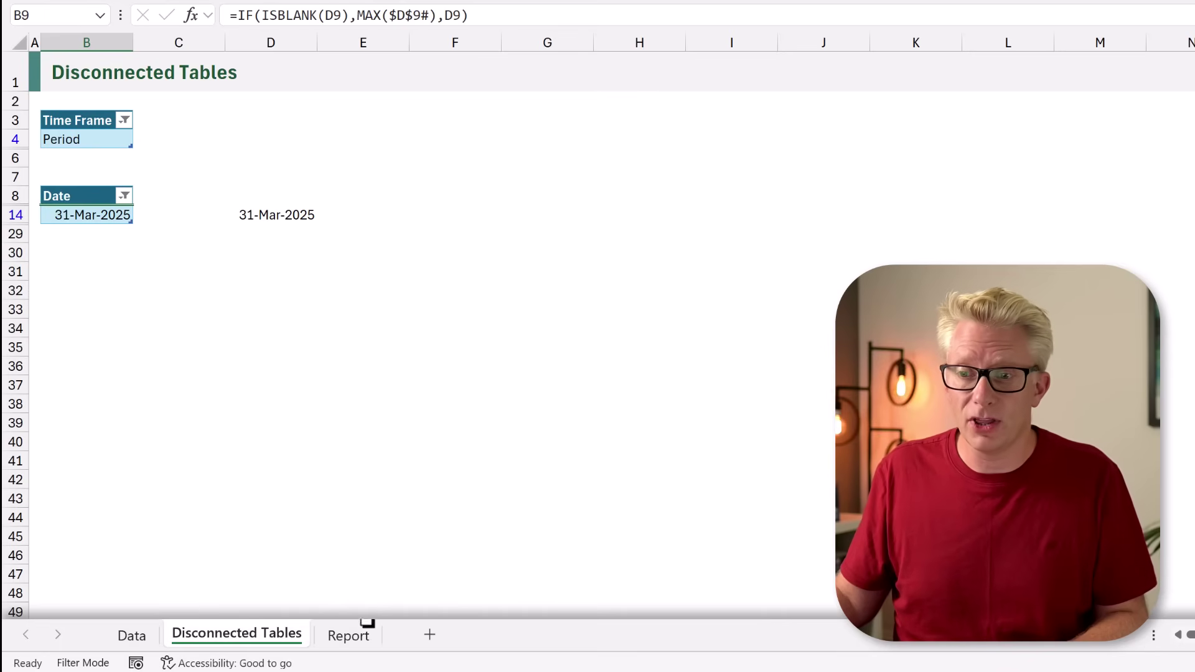
left_click(349, 636)
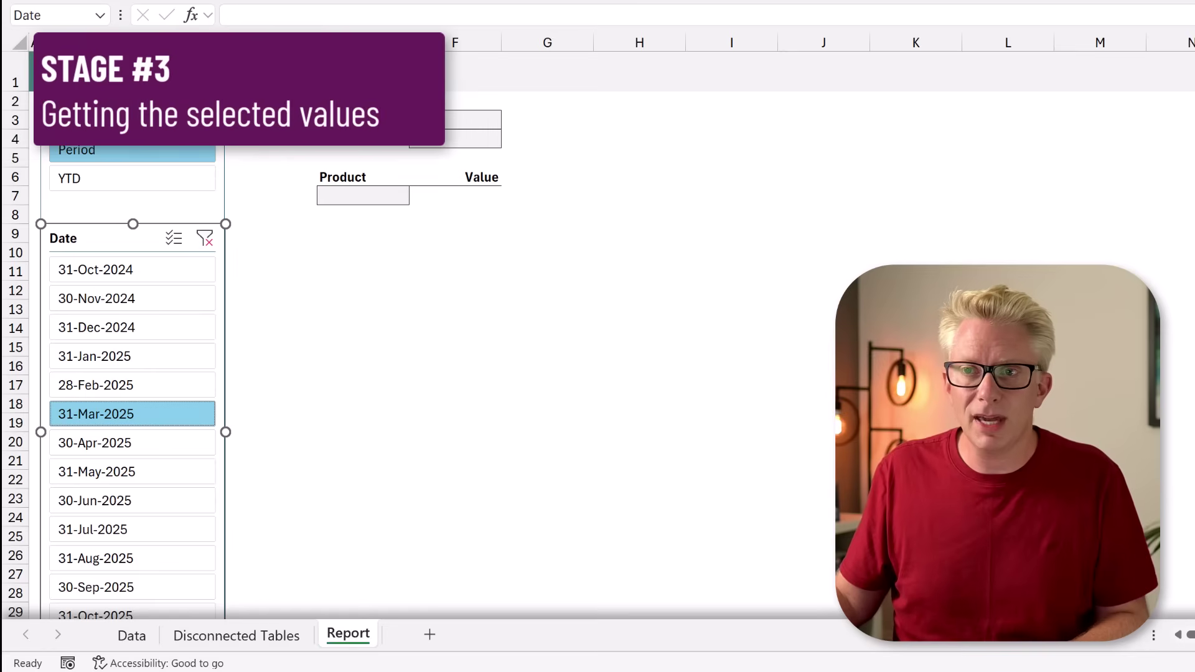
left_click(209, 181)
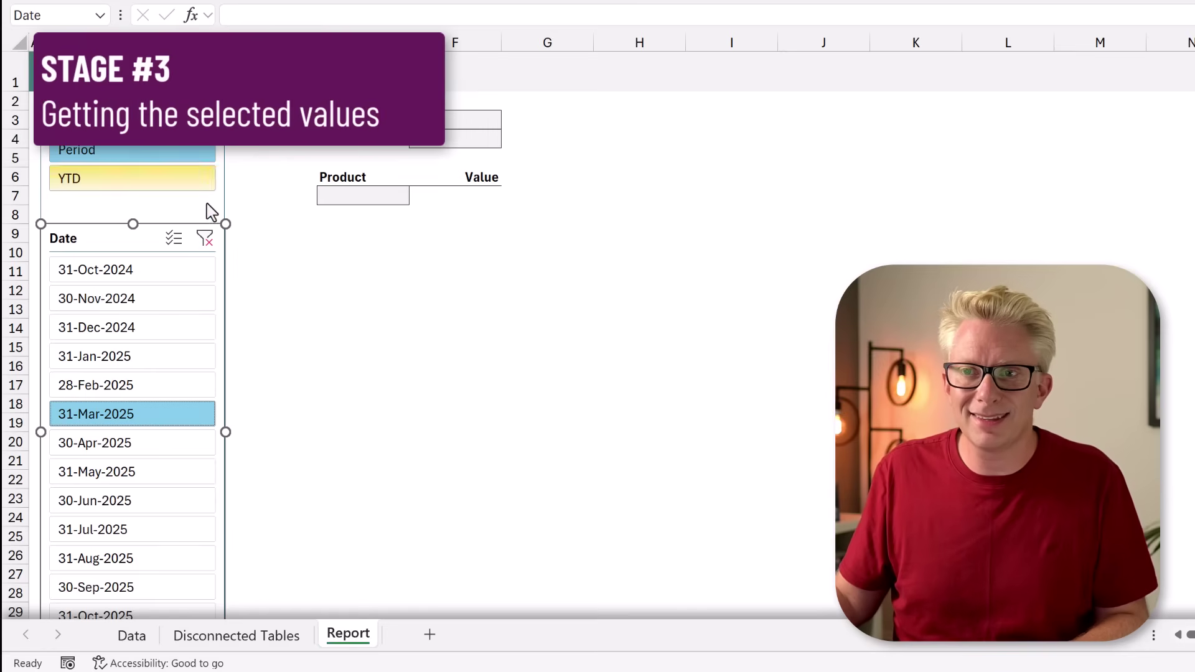
left_click(206, 240)
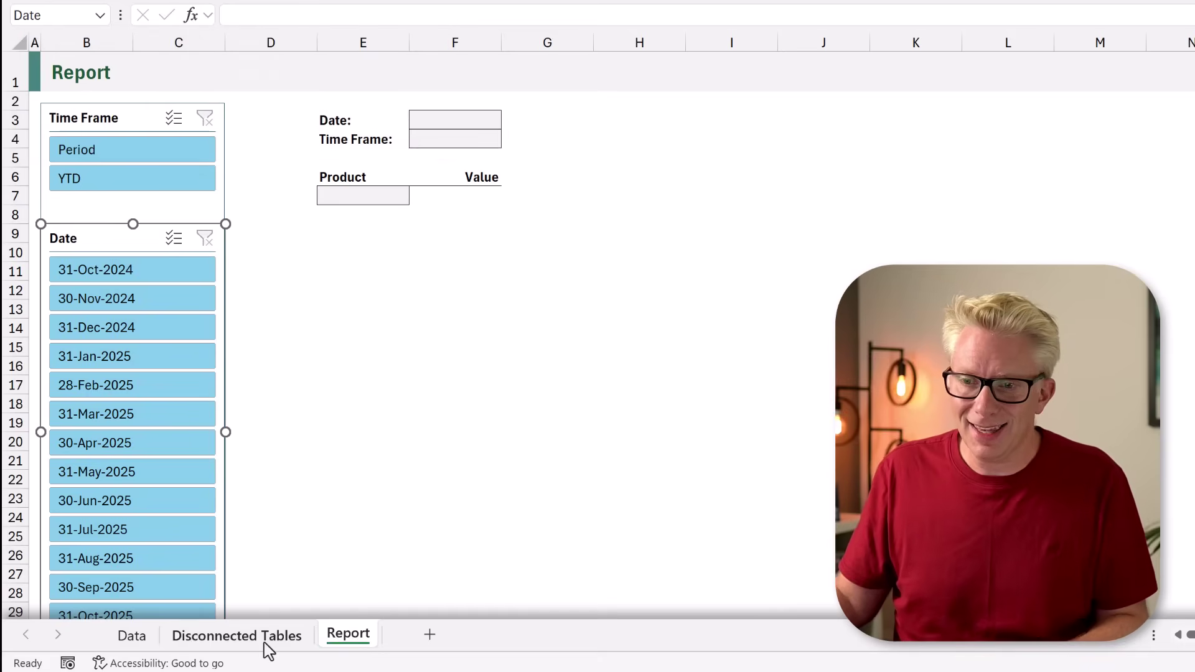
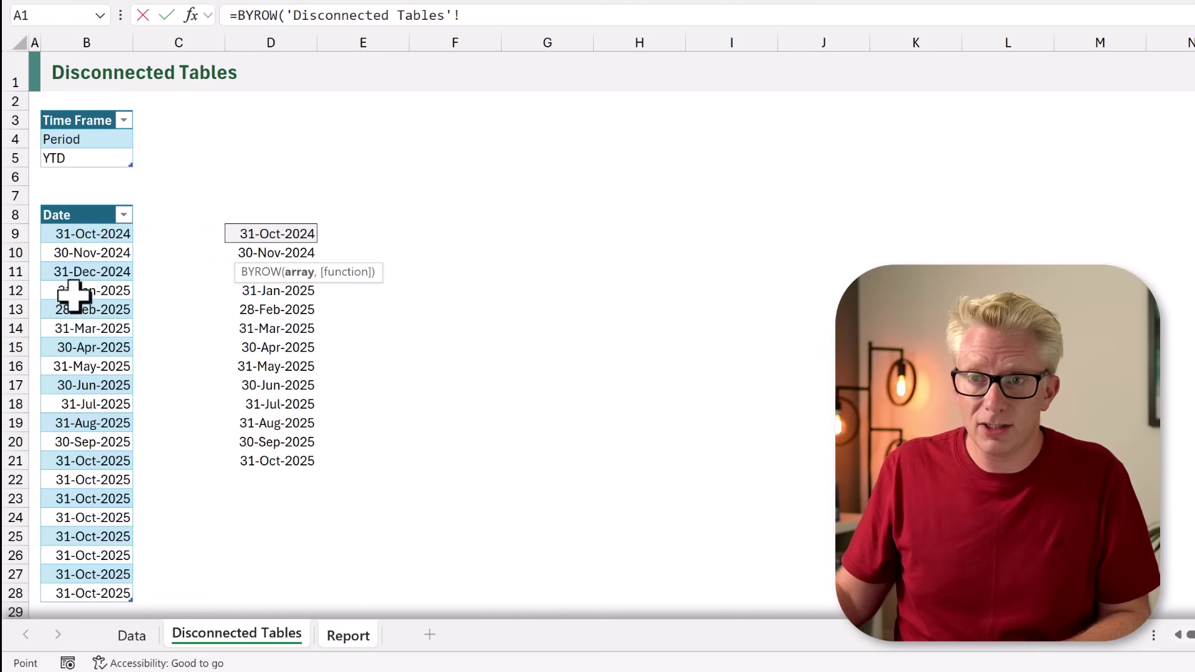
- Supply the Date column of the Dates table as the array of the BYROW formula in cell D10 of the Report sheet
left_click(87, 206)
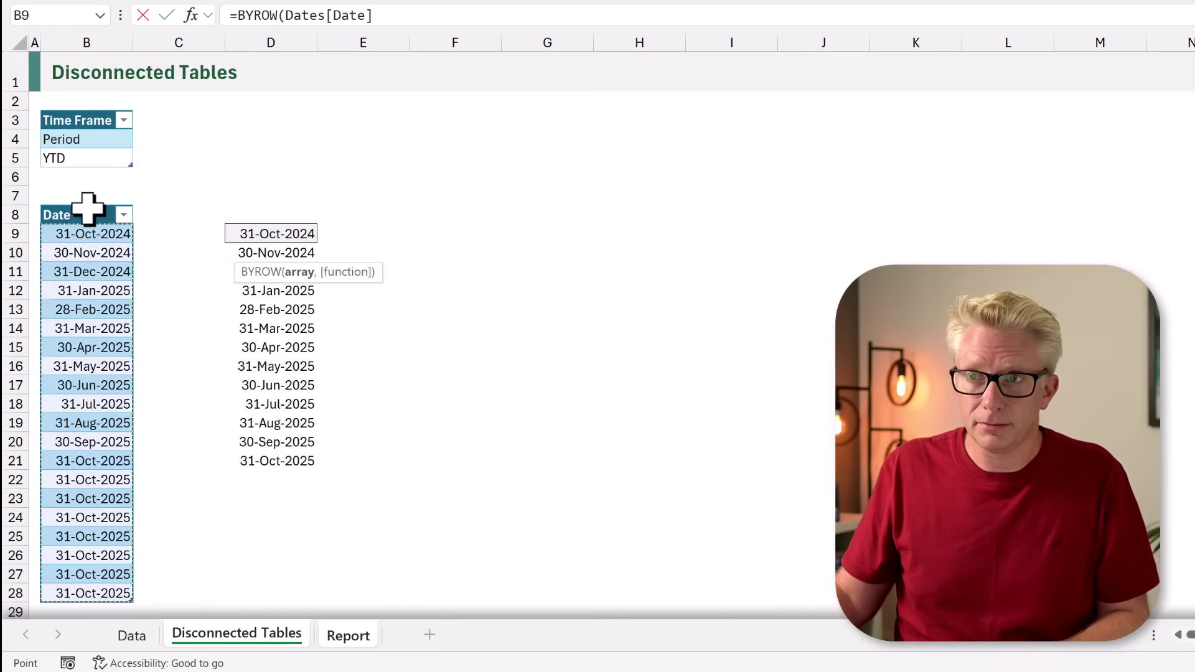
type(",")
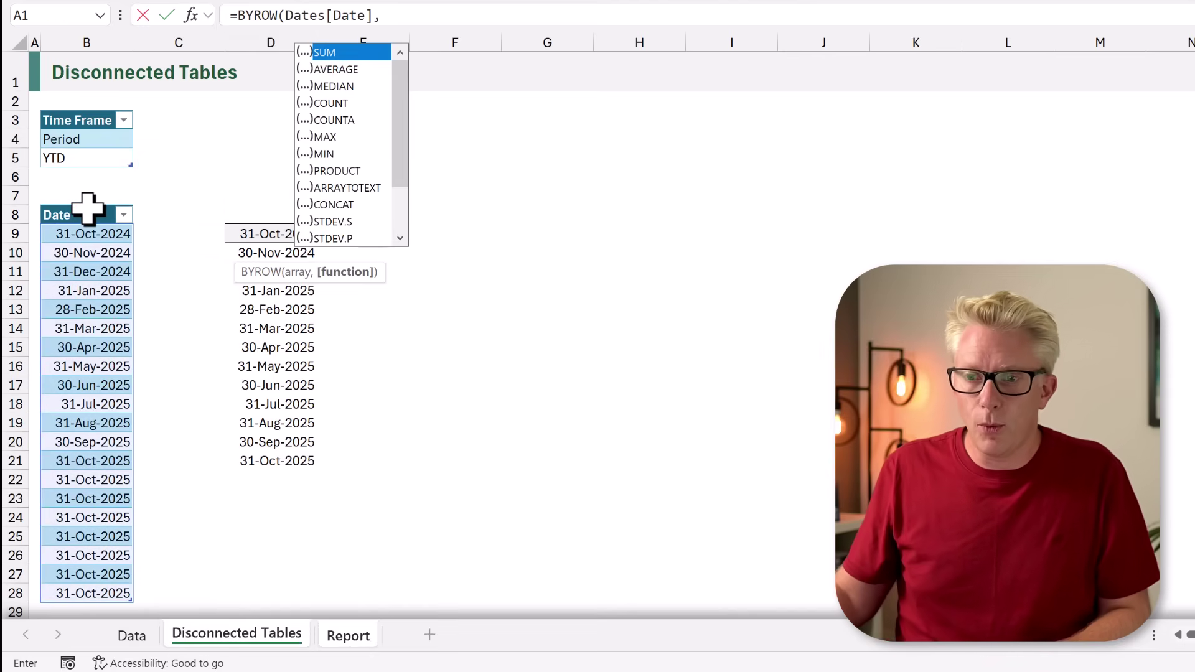
left_click(348, 635)
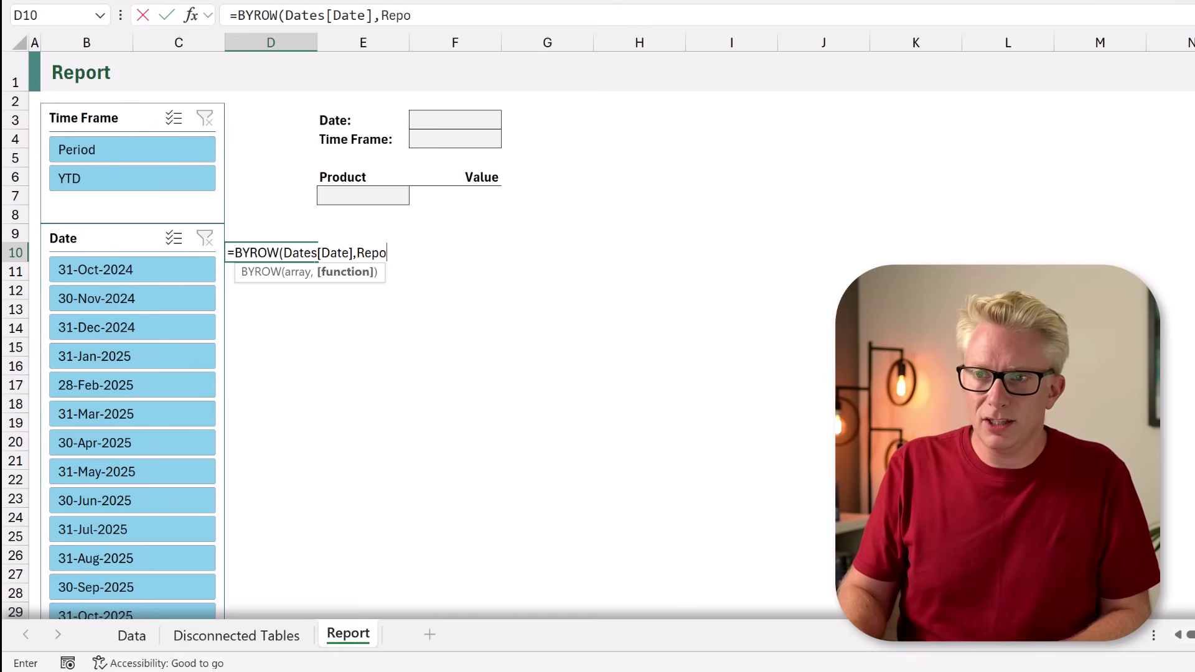
key("BackSpace")
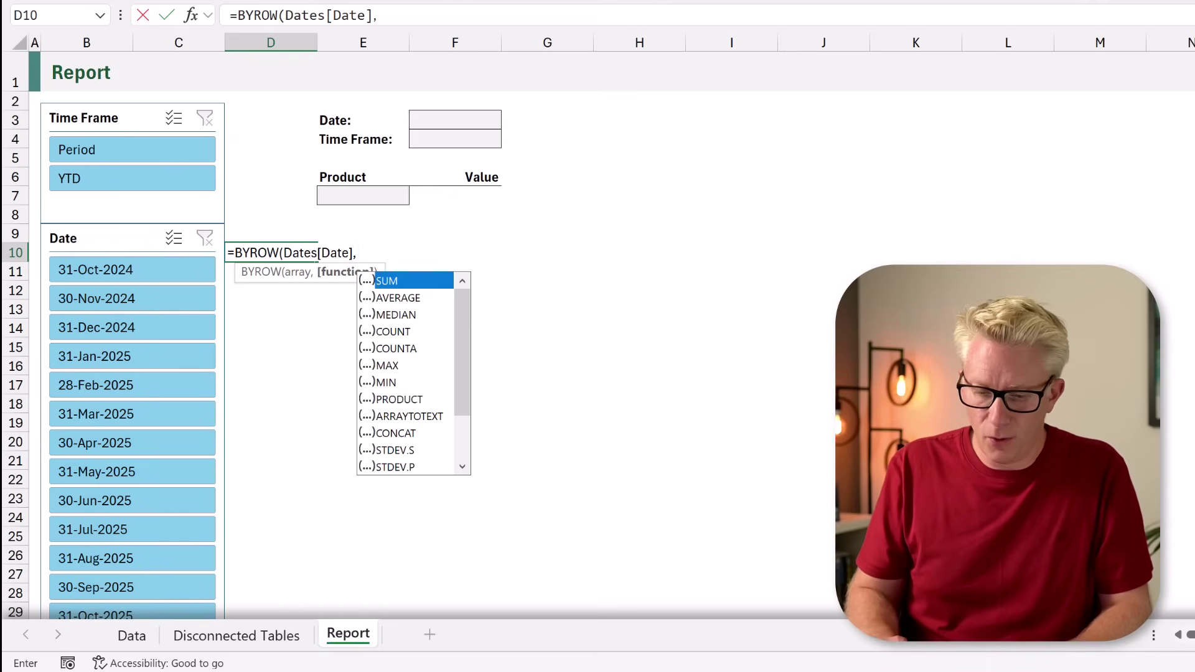
- Complete the D10 formula as =BYROW(Dates[Date],LAMBDA(row,SUBTOTAL(3,row)))
type("LAMBDA(row")
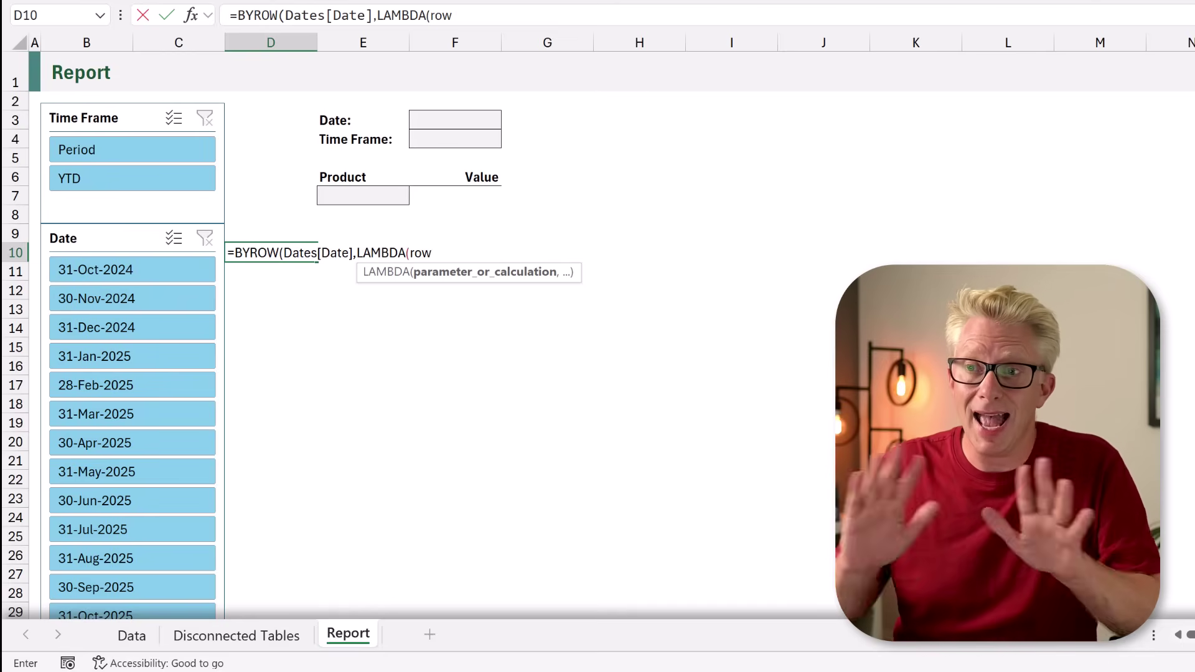
type(",")
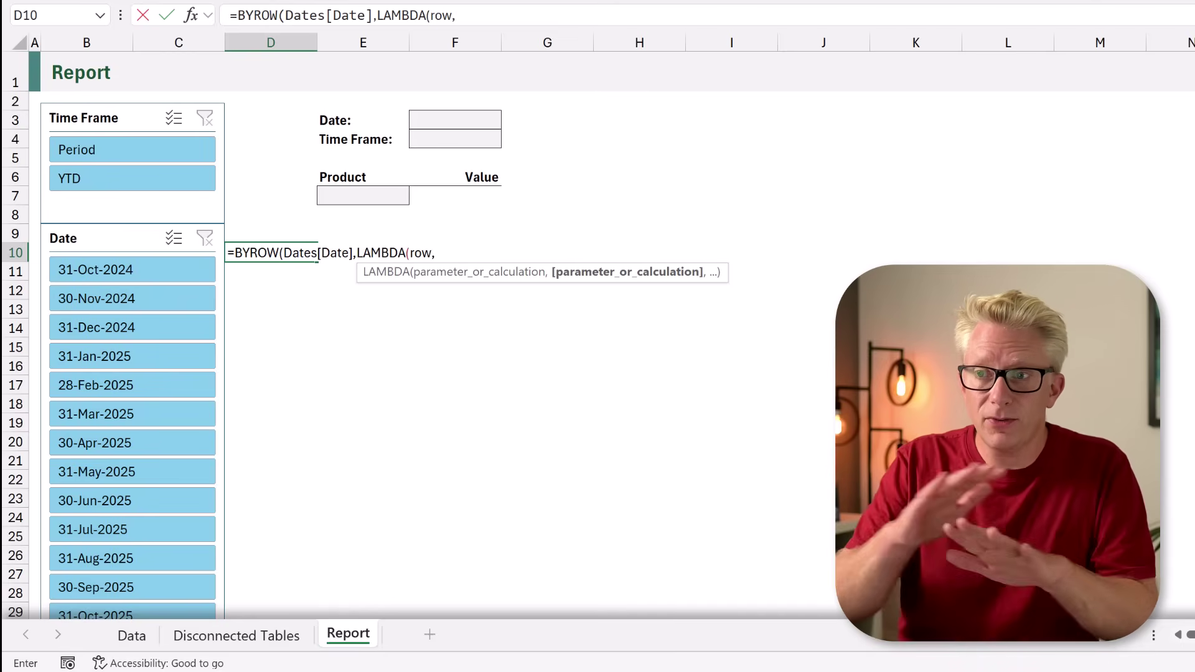
type("SUB")
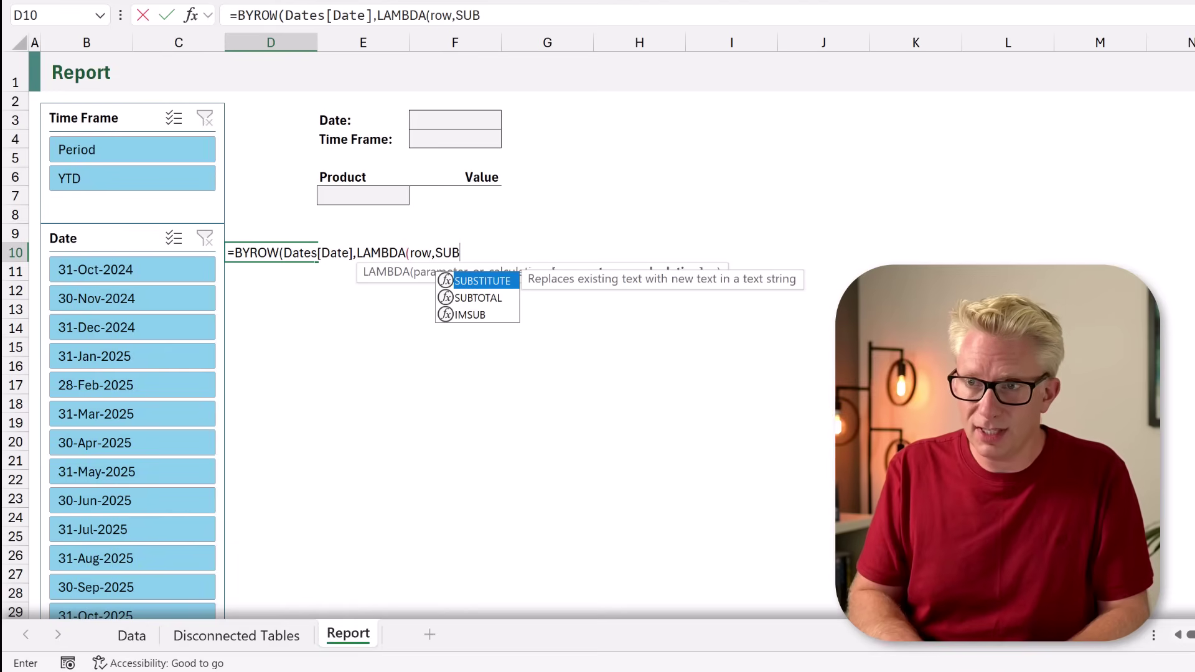
type("TOTAL(")
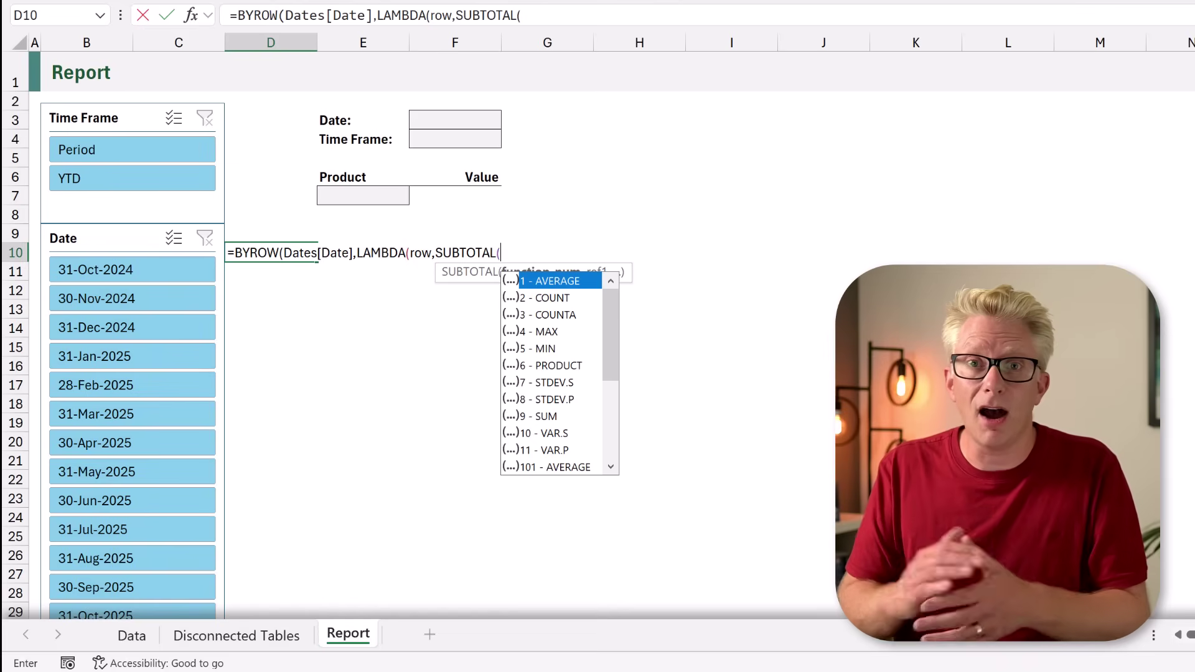
key("Down")
key("Down")
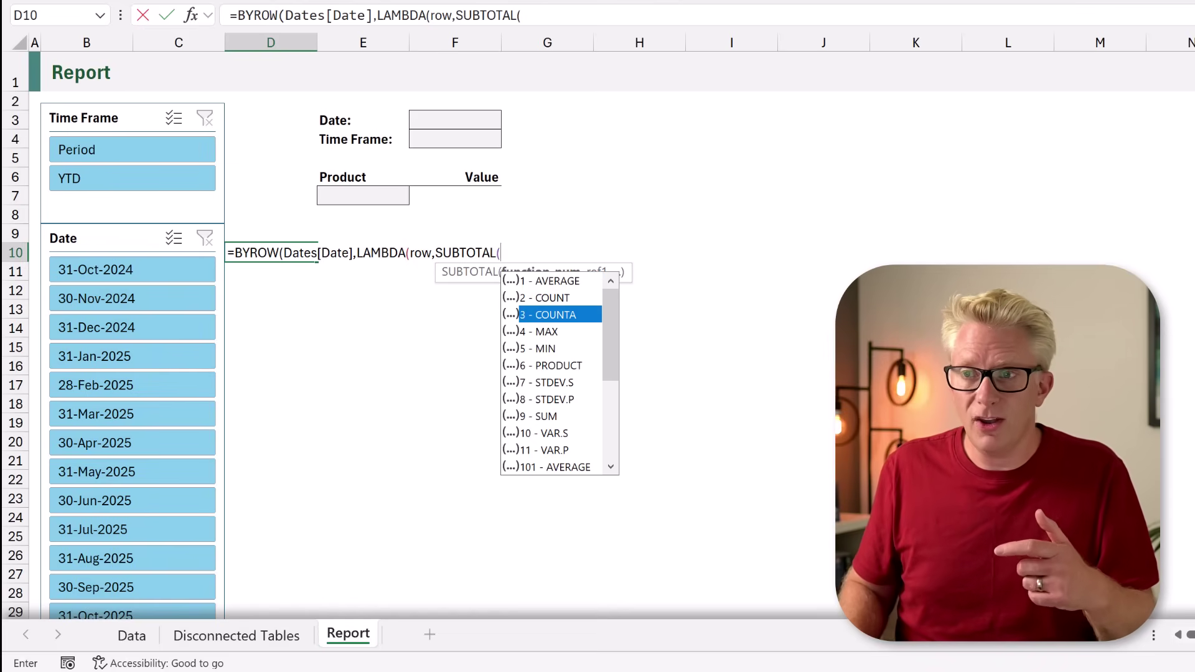
key("Tab")
type(",")
type("row")
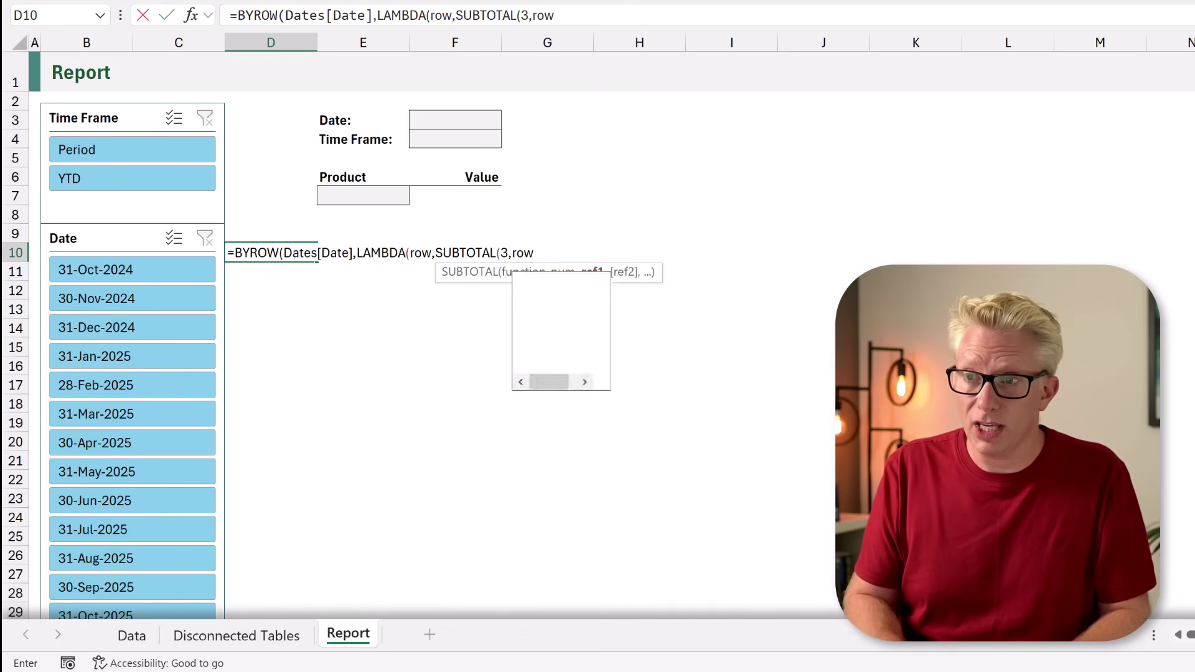
type("))))")
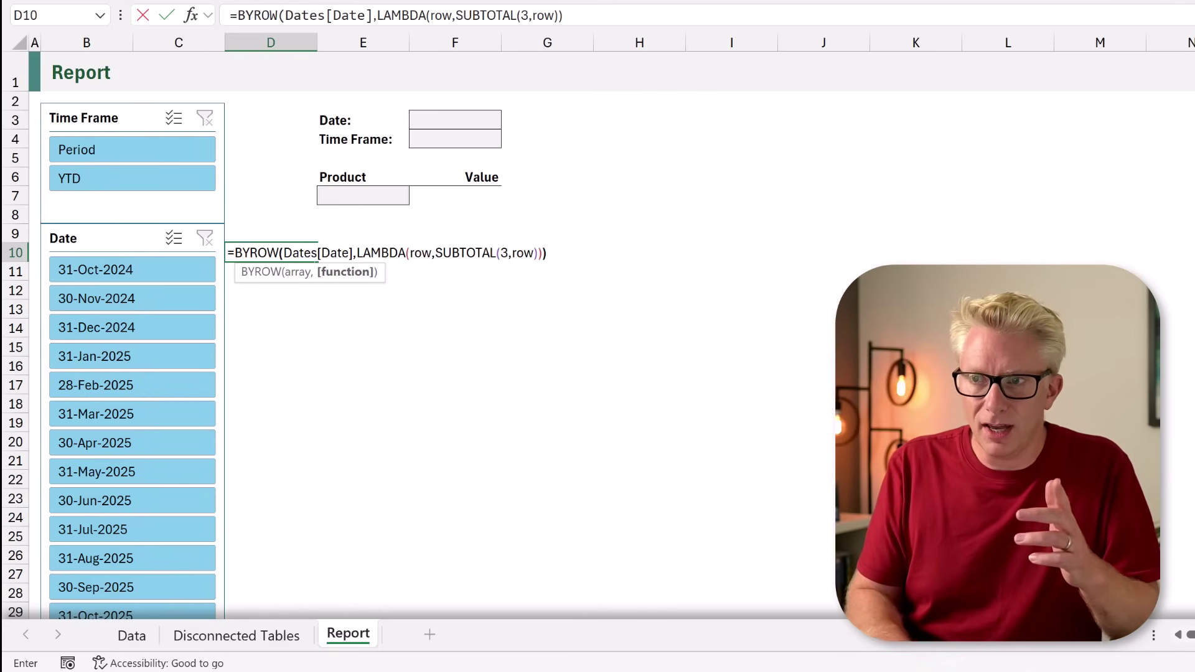
type(")")
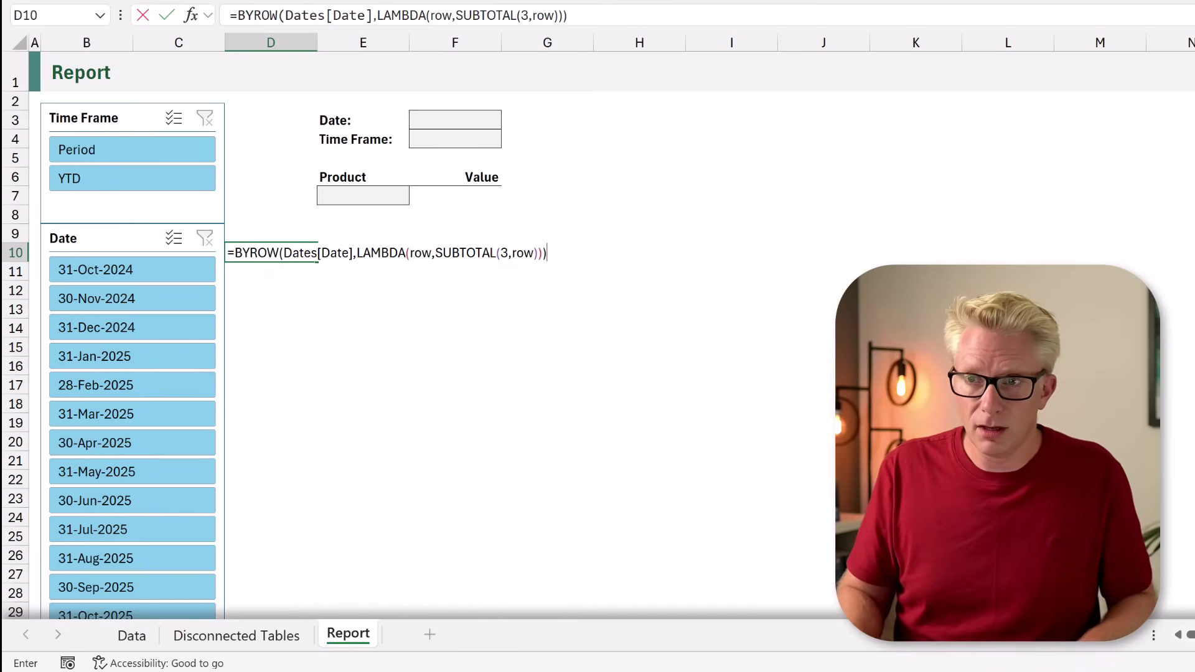
key("Return")
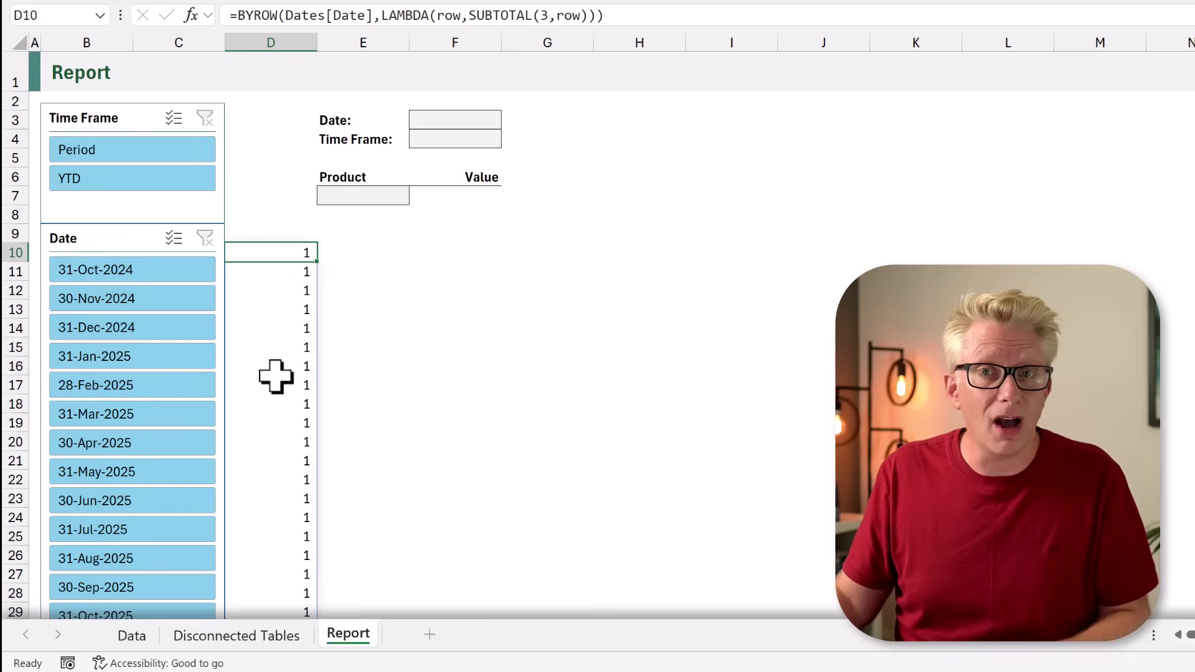
- Filter the Date slicer to 31-Oct-2024, 30-Nov-2024 and 31-Dec-2024 in turn, checking the spilled D10 results and the Disconnected Tables sheet
left_click(167, 277)
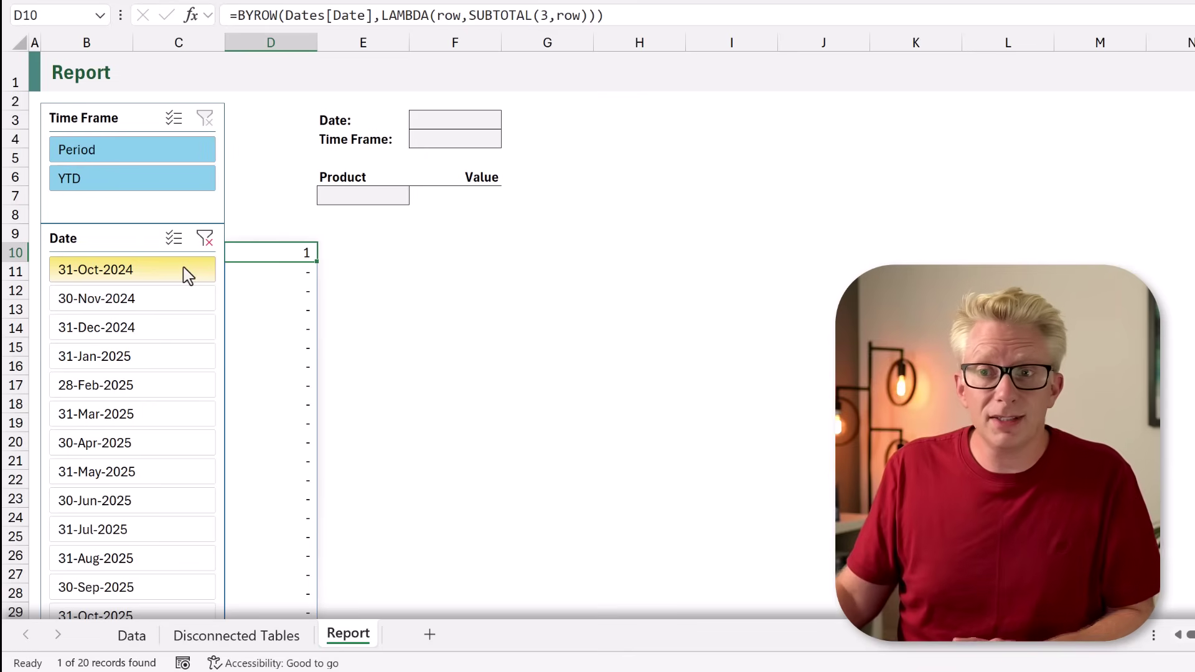
left_click(176, 304)
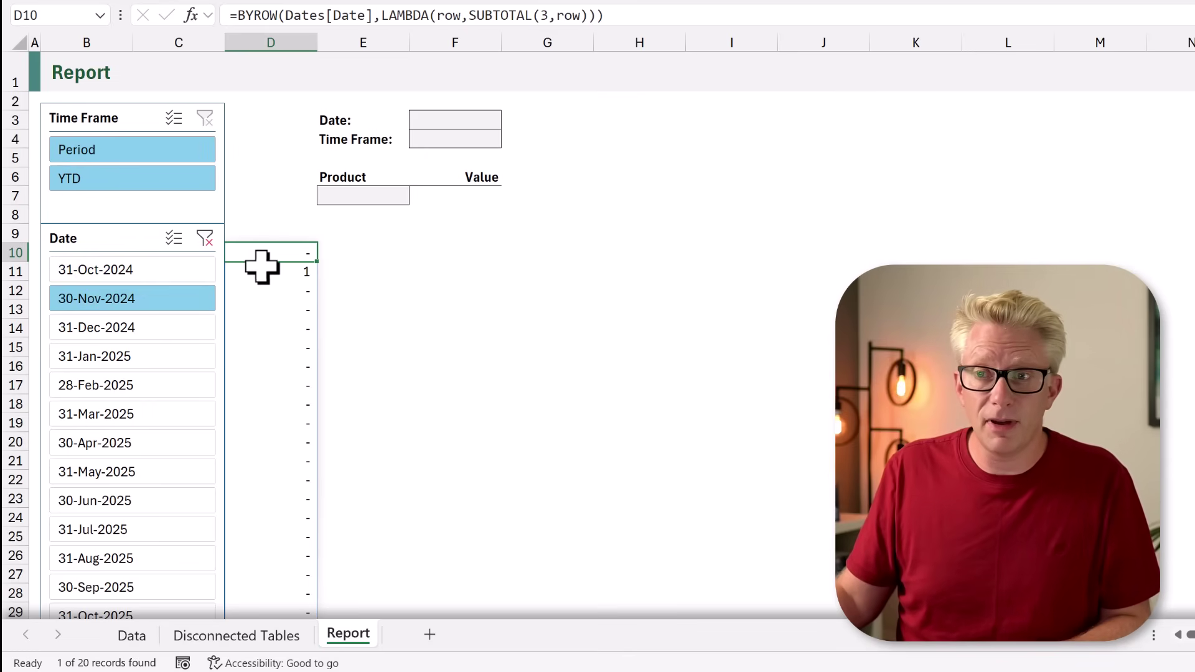
left_click(192, 328)
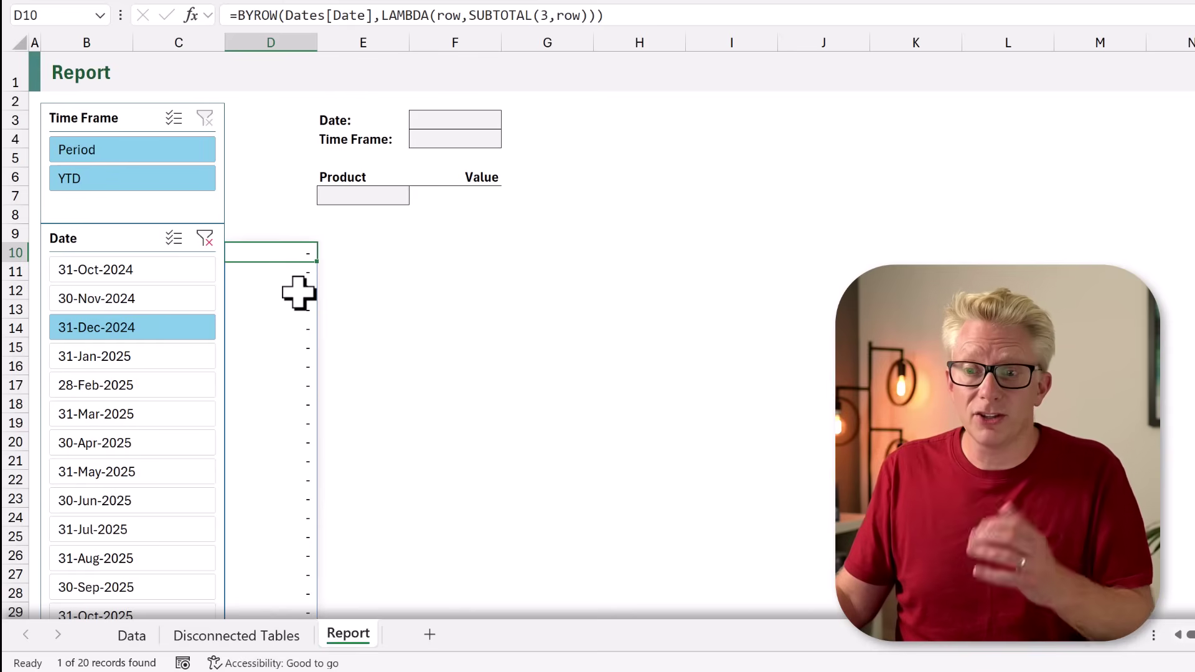
left_click(247, 637)
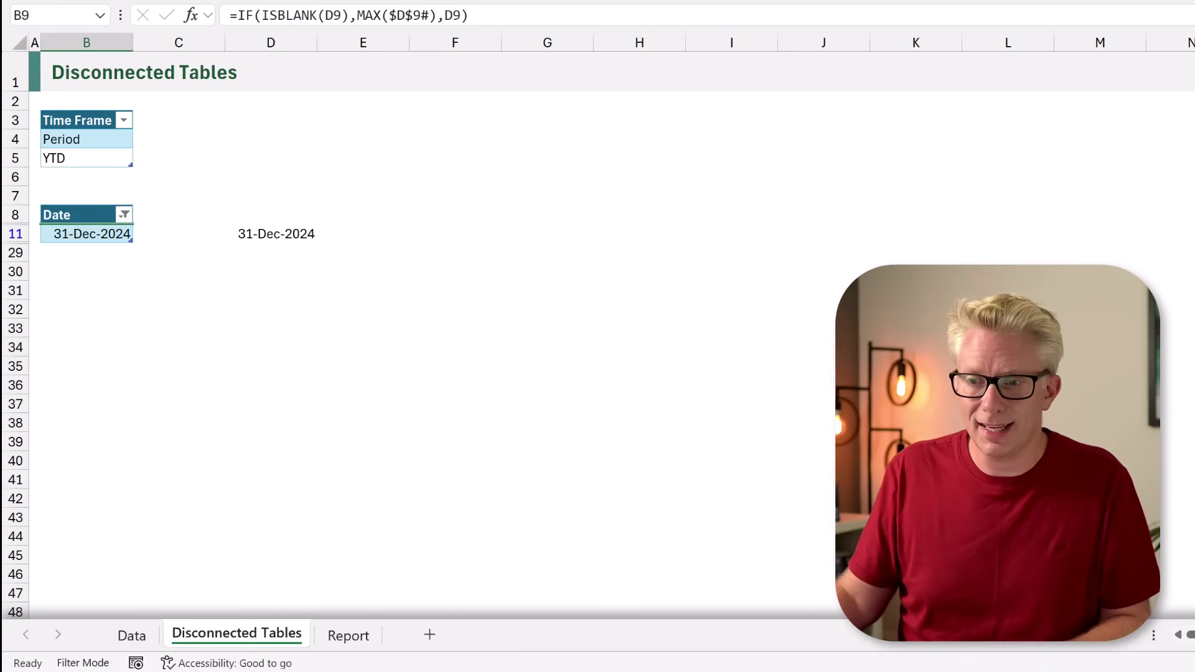
left_click(348, 635)
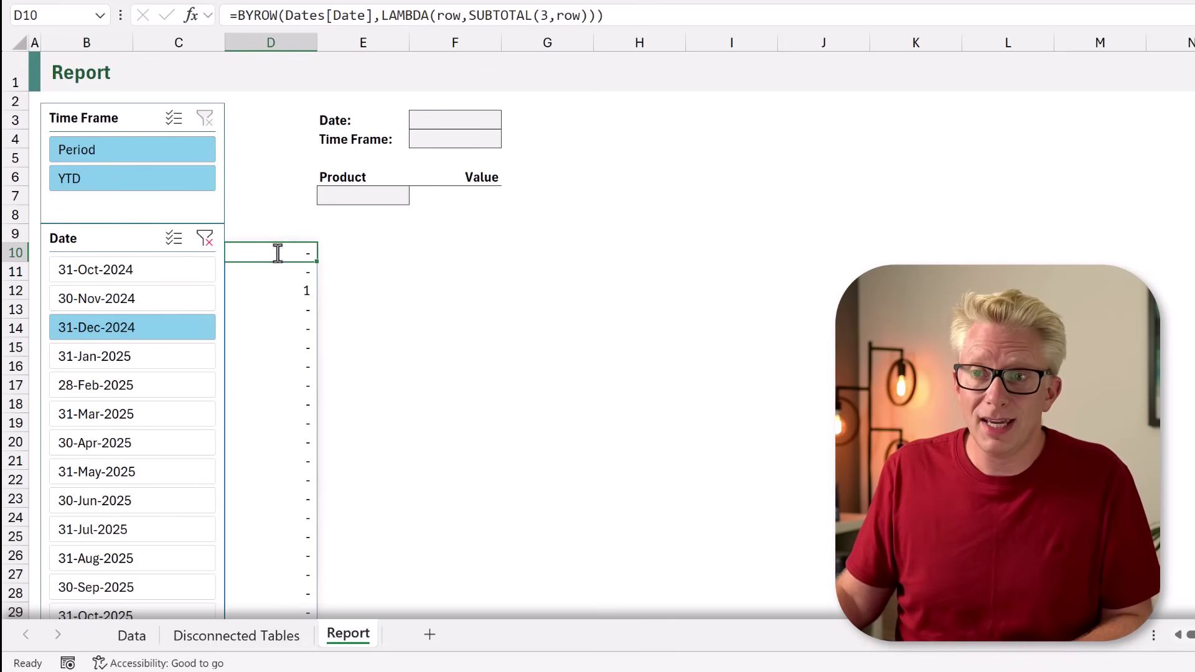
- Wrap the D10 formula in FILTER over the Dates table's Date column, giving =FILTER(Dates[Date],BYROW(Dates[Date],LAMBDA(row,SUBTOTAL(3,row))))
double_click(244, 254)
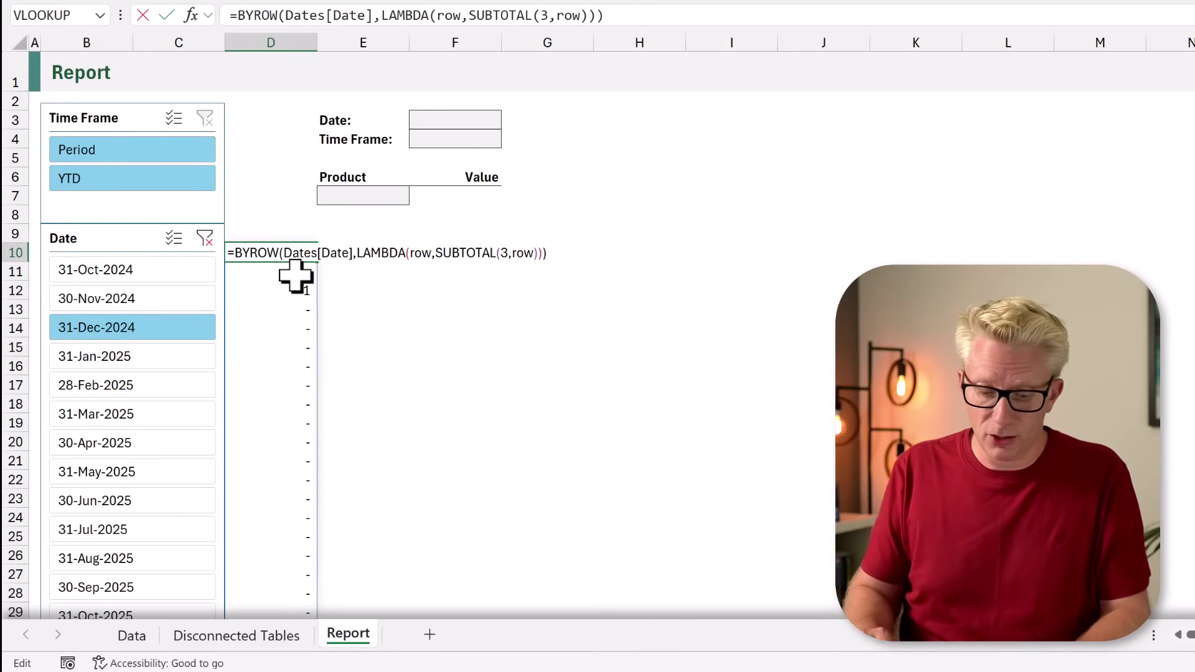
type("FILTER(")
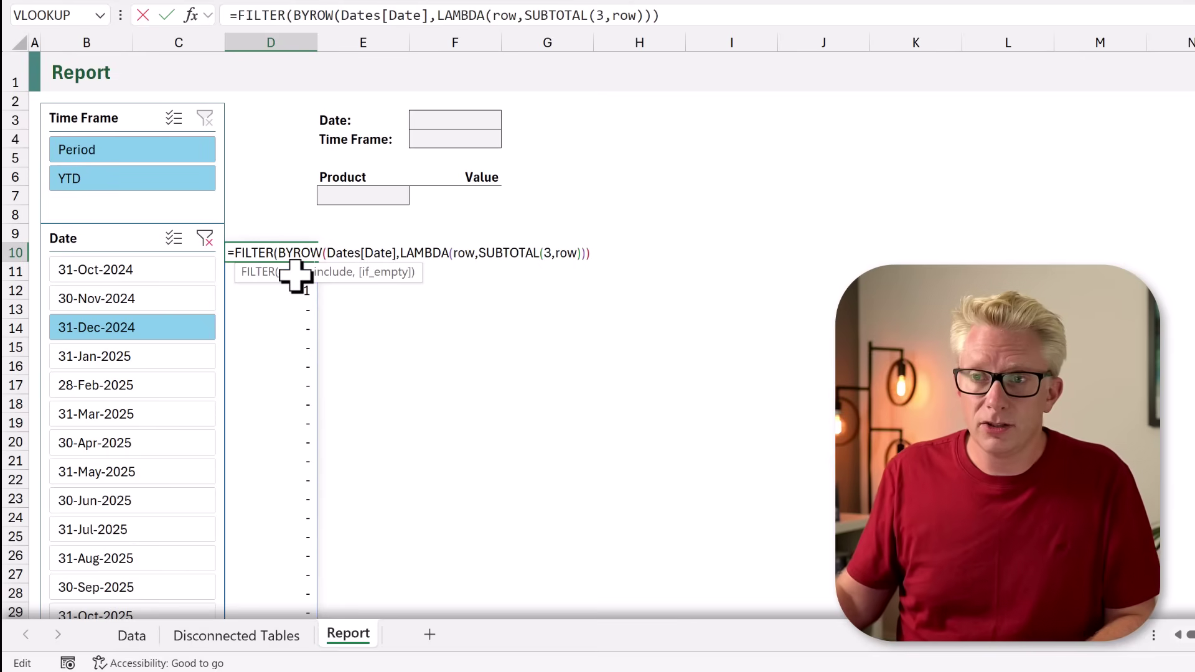
left_click(252, 644)
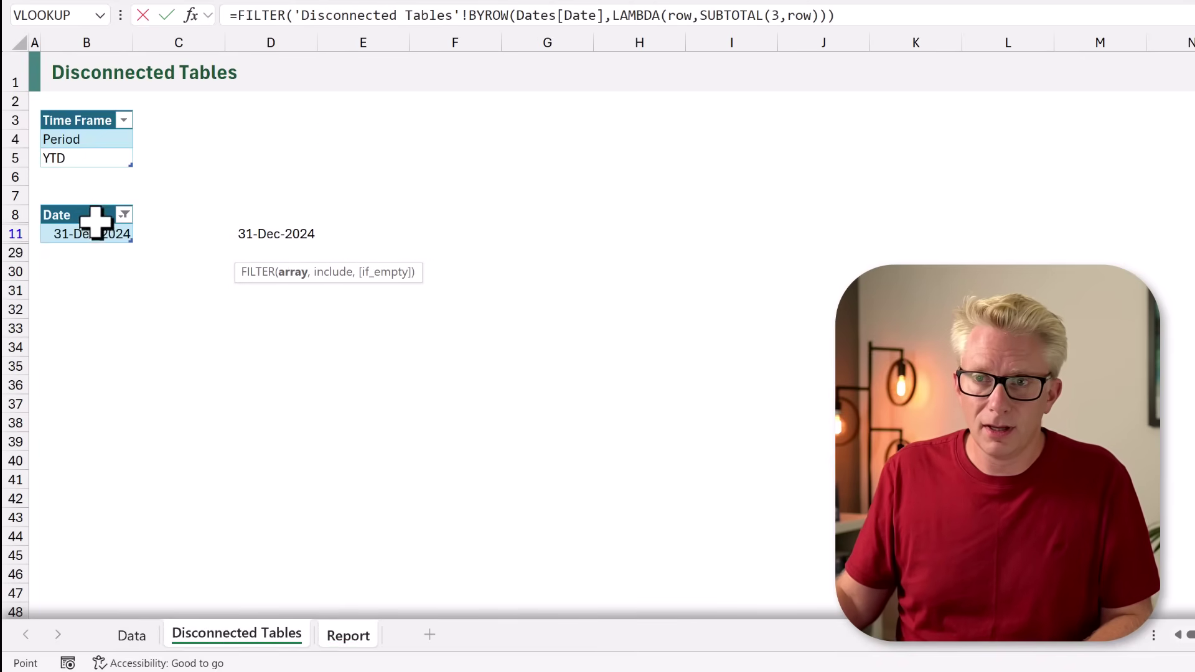
left_click(95, 195)
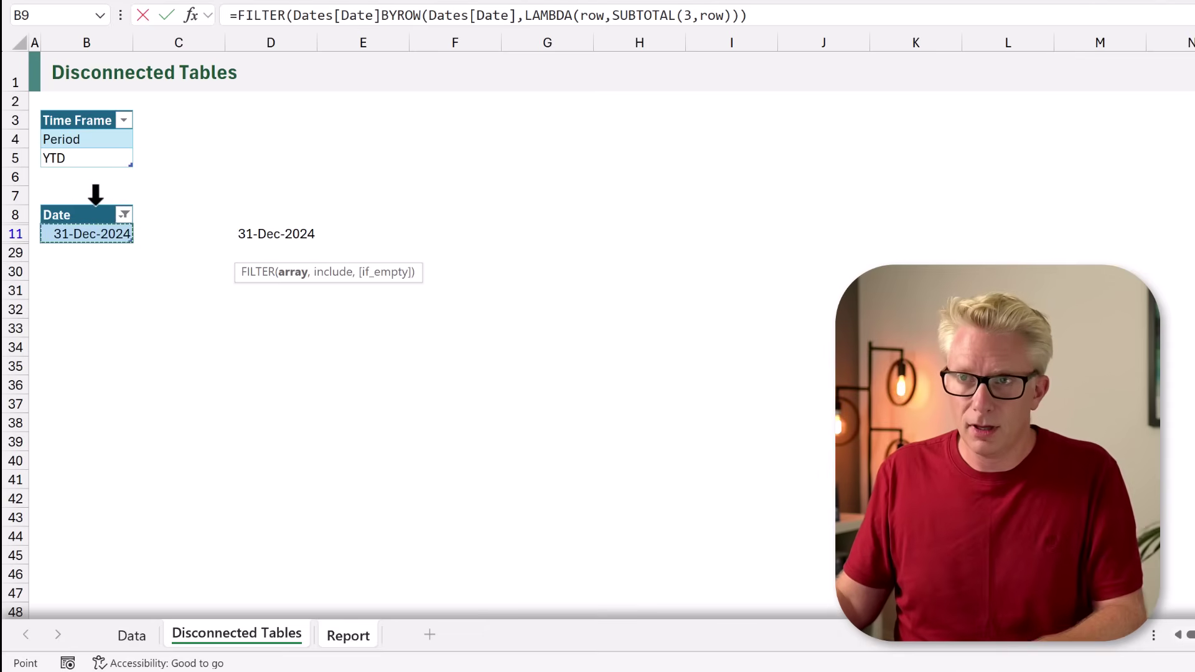
type(",")
left_click(780, 18)
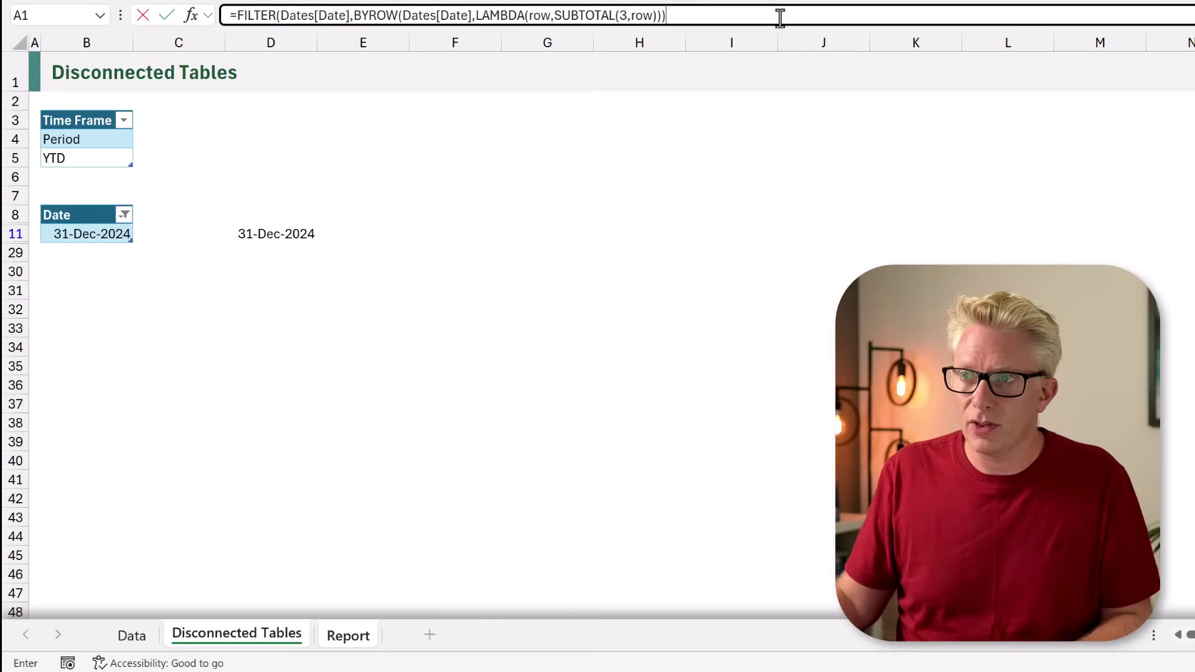
type(")")
key("Return")
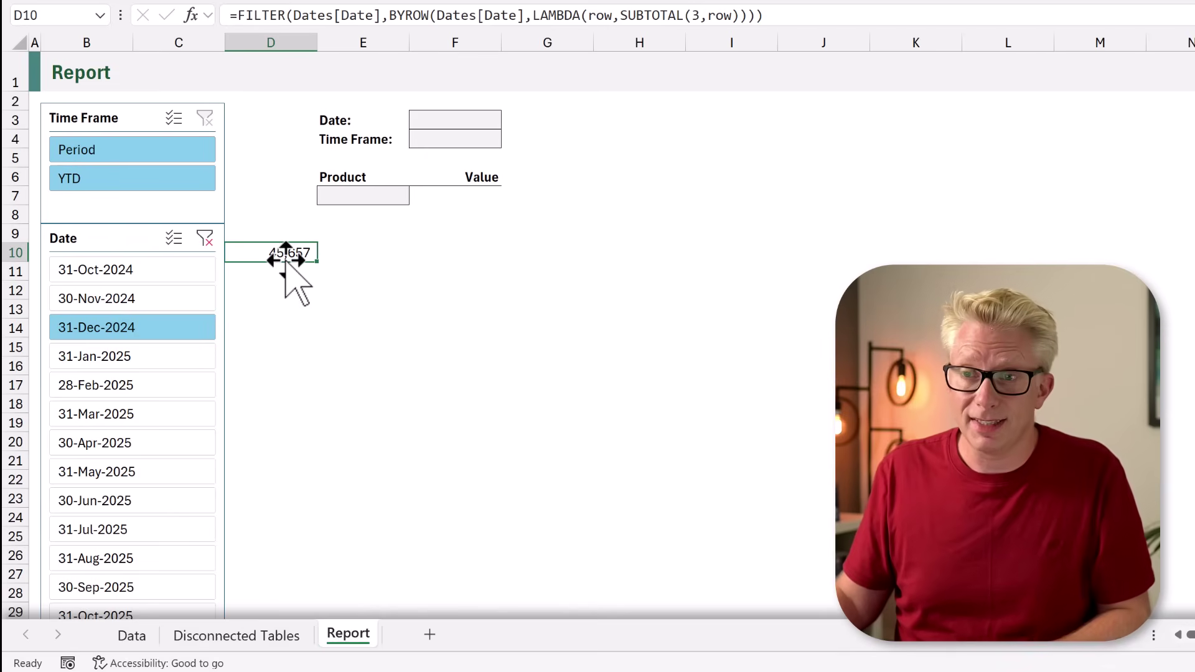
- Add 28-Feb-2025 and 31-Mar-2025 to the Date slicer selection and wrap the D10 formula in MAX
left_click(148, 387, "ctrl")
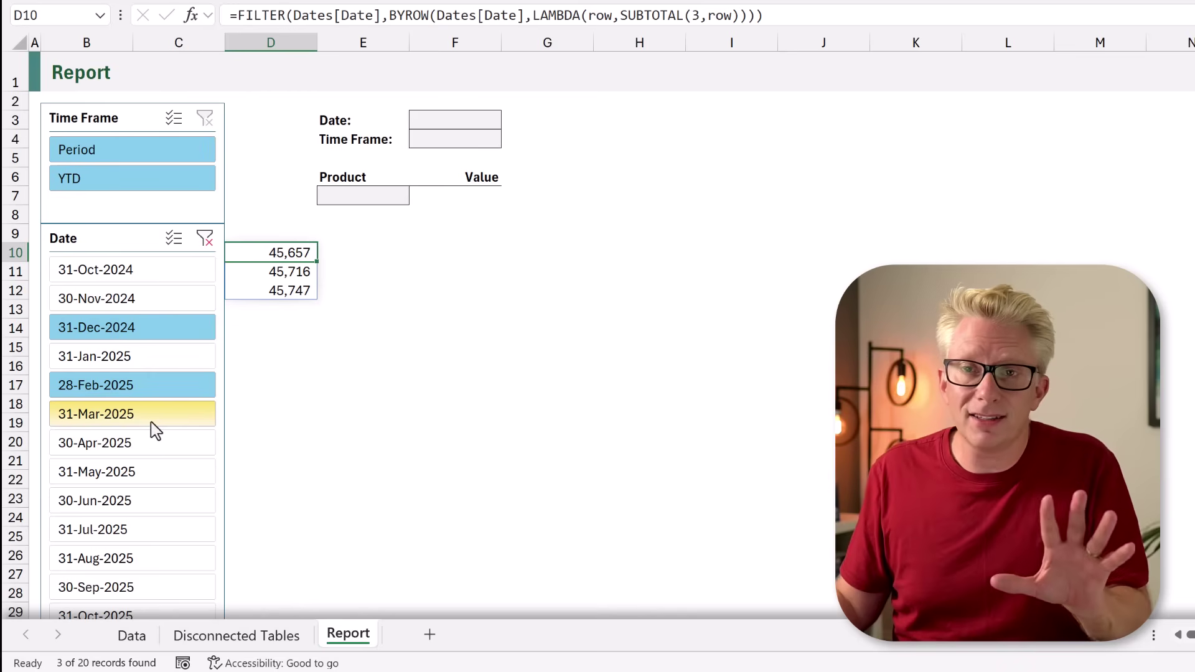
double_click(281, 255)
left_click(232, 252)
type("MAX(")
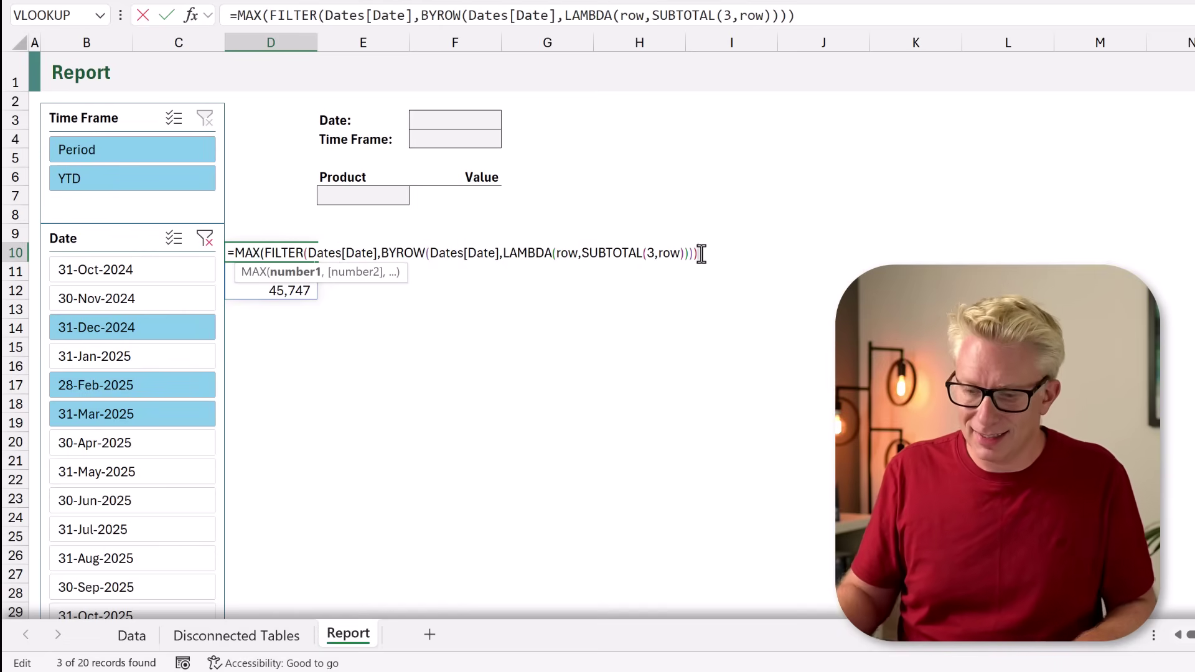
type(")")
key("ctrl+Return")
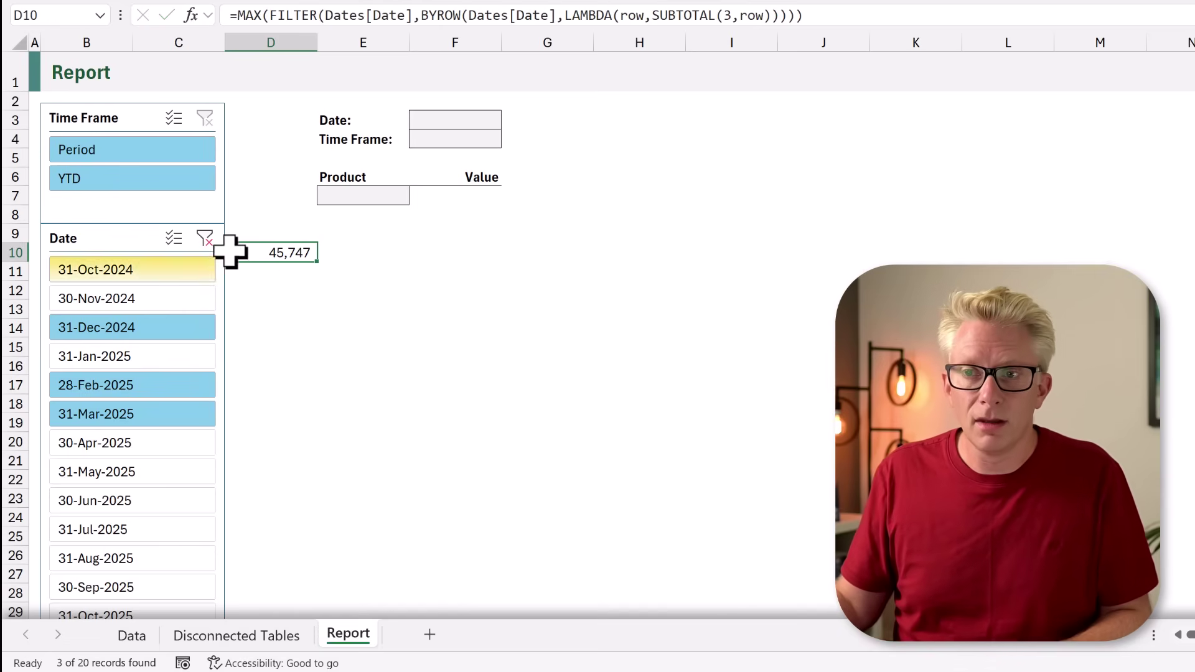
- Copy the MAX formula text from D10 into the Date cell F3 of the report
double_click(274, 249)
left_click_drag(702, 254, 207, 255)
key("ctrl+c")
key("Escape")
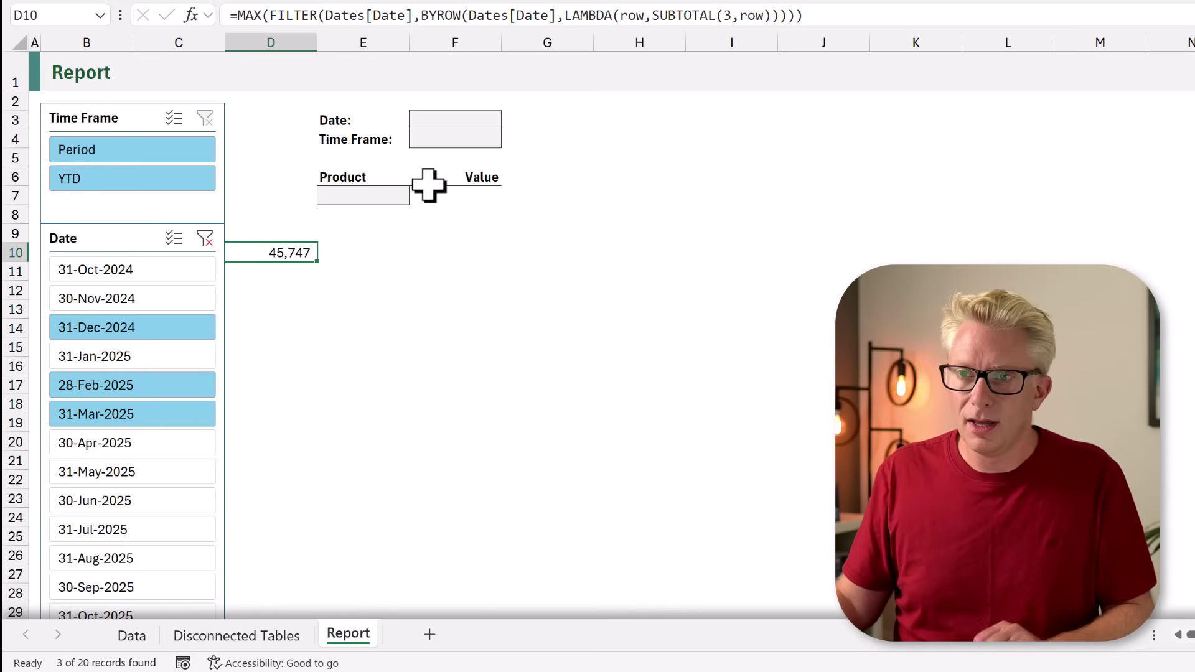
left_click(453, 120)
key("BackSpace")
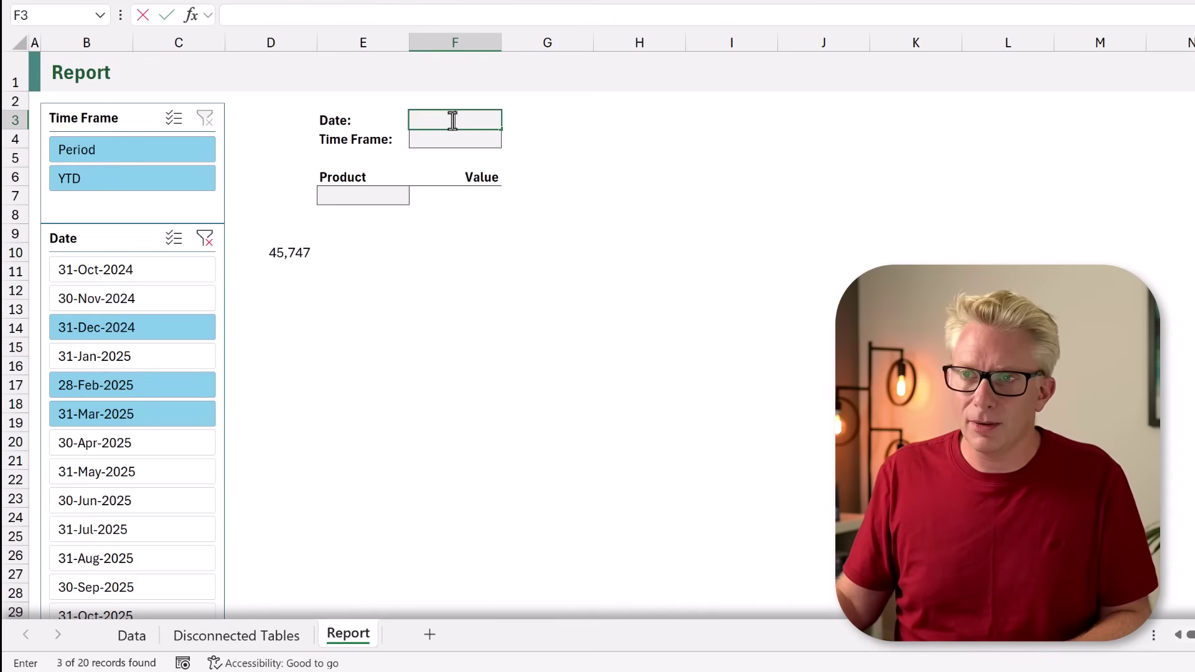
key("ctrl+v")
key("ctrl+Return")
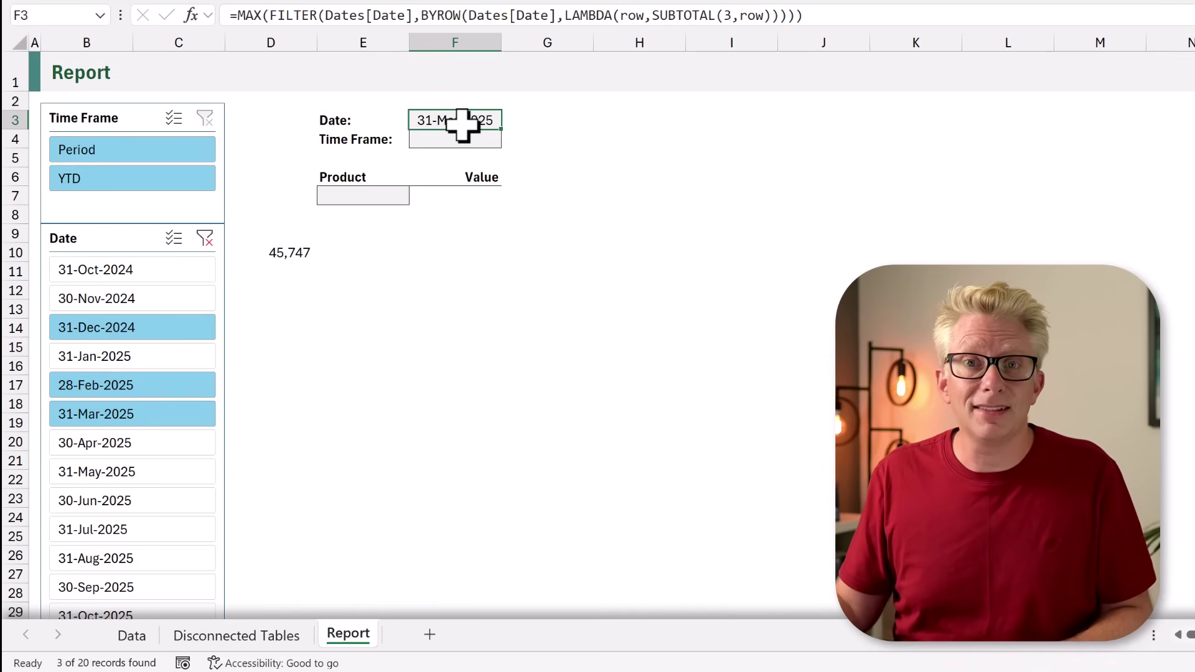
- Test the F3 result by filtering the Date slicer to 31-Oct-2024, 31-Dec-2024, 31-Mar-2025 and 28-Feb-2025 in turn
left_click(150, 274)
left_click(147, 332)
left_click(147, 416)
left_click(147, 387)
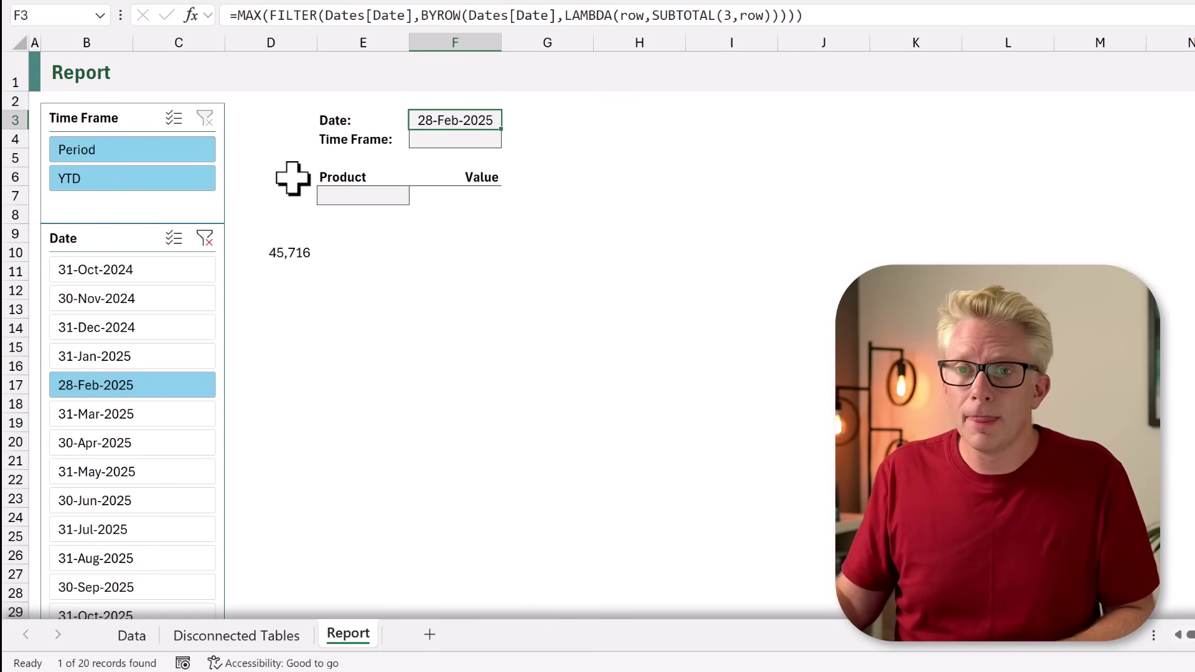
- Select the Time Frame cell F4 and choose the fxVisibleRows LAMBDA function in the EOTG Function Vault
left_click(424, 142)
key("ctrl+F1")
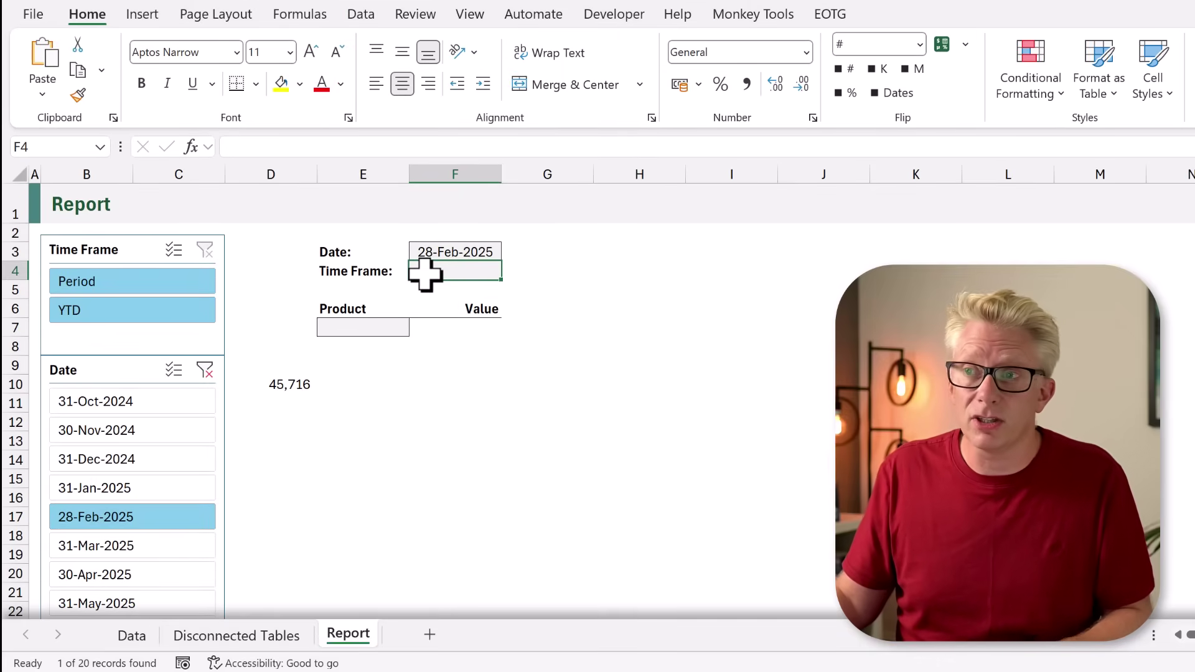
left_click(831, 15)
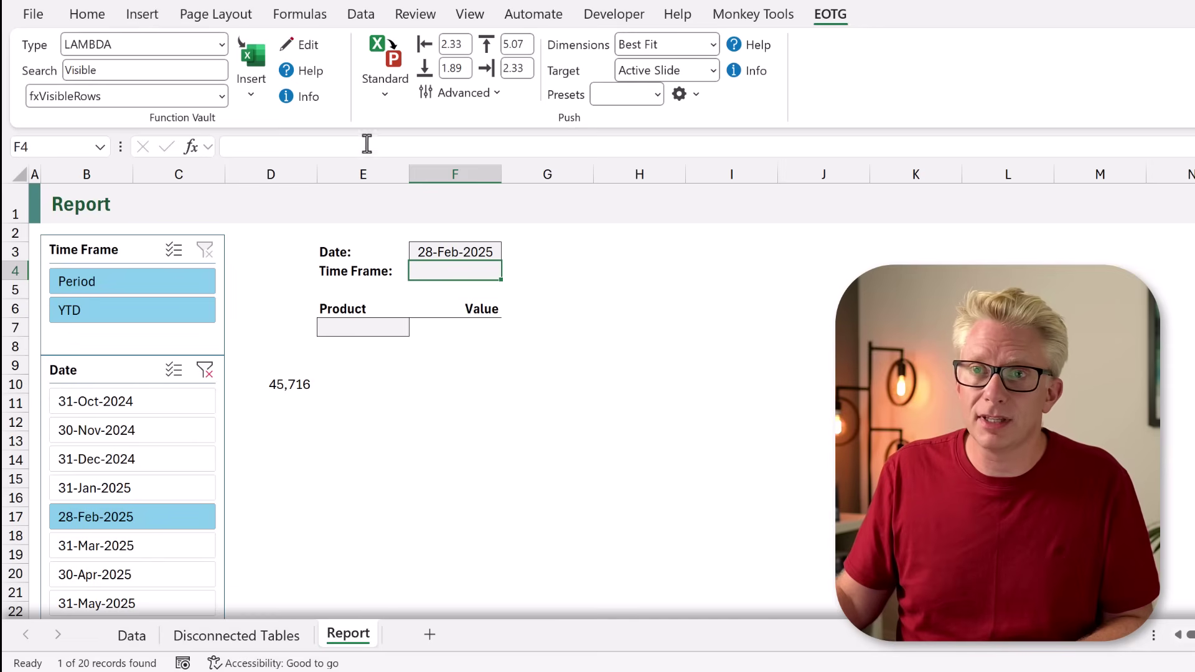
left_click(138, 70)
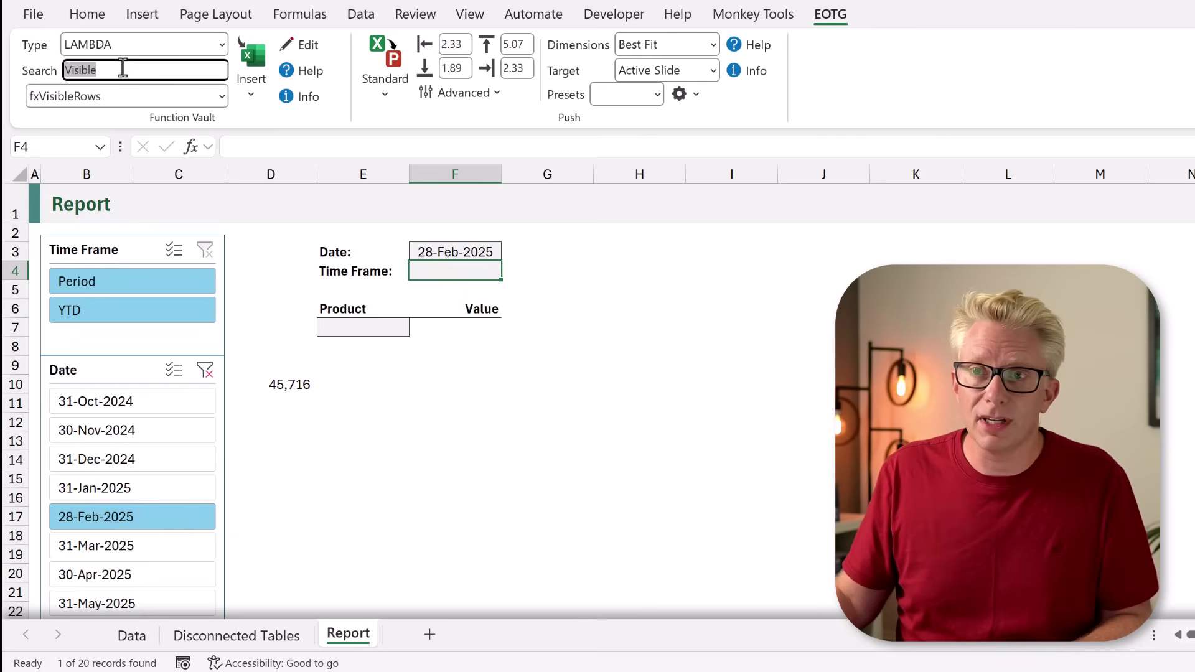
left_click(222, 97)
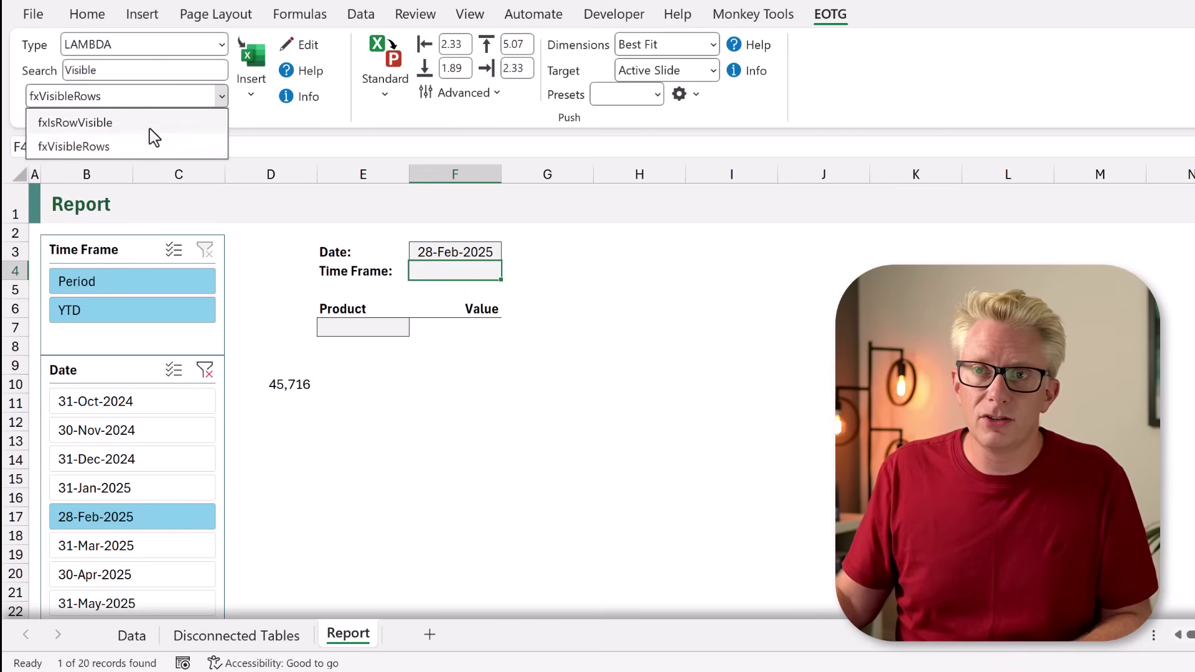
left_click(112, 155)
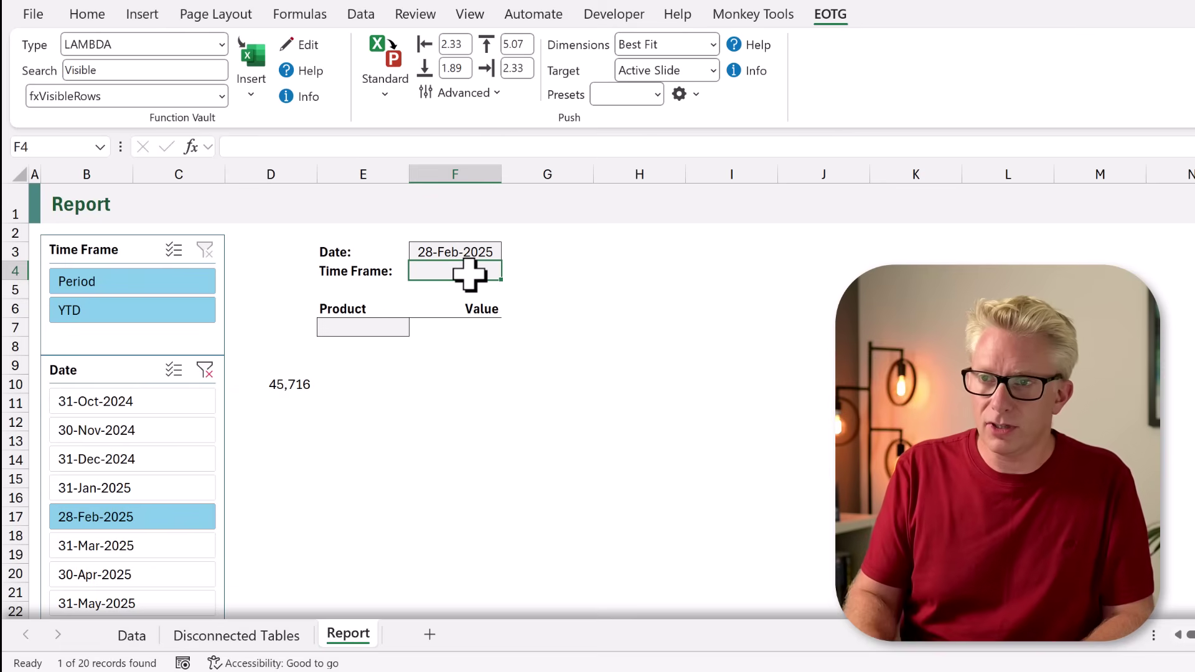
- Enter =fxVisibleRows(TimeFrame[Time Frame]) in the Time Frame cell F4, referencing the column on the Disconnected Tables sheet
type("=fx")
key("Tab")
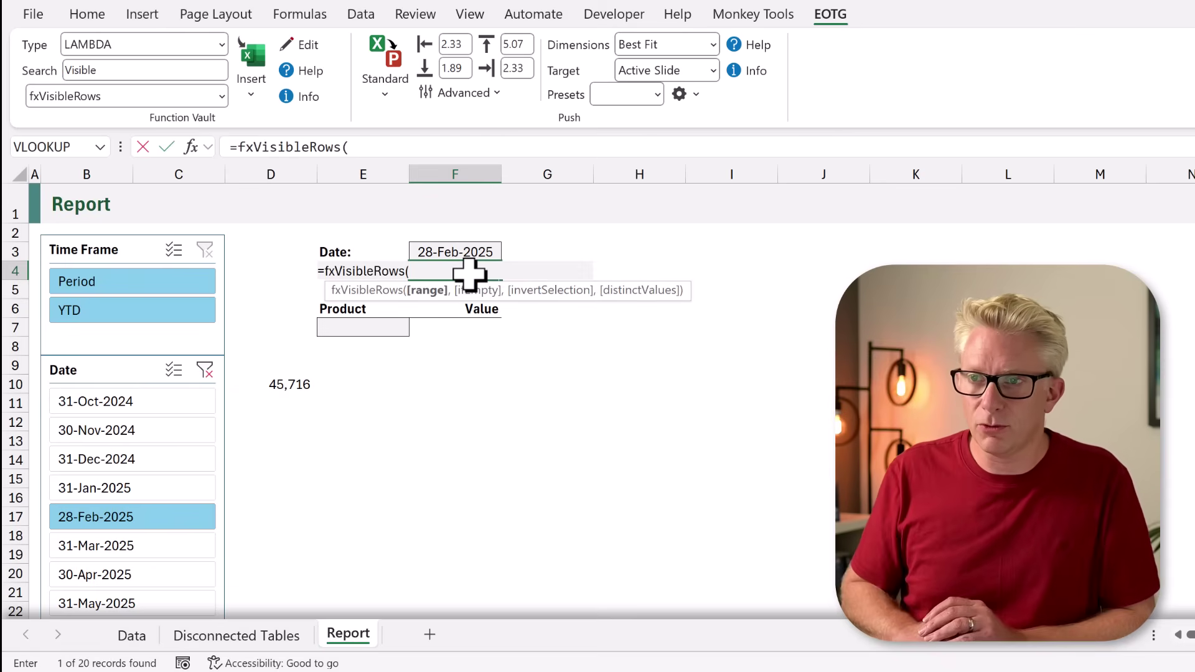
left_click(235, 636)
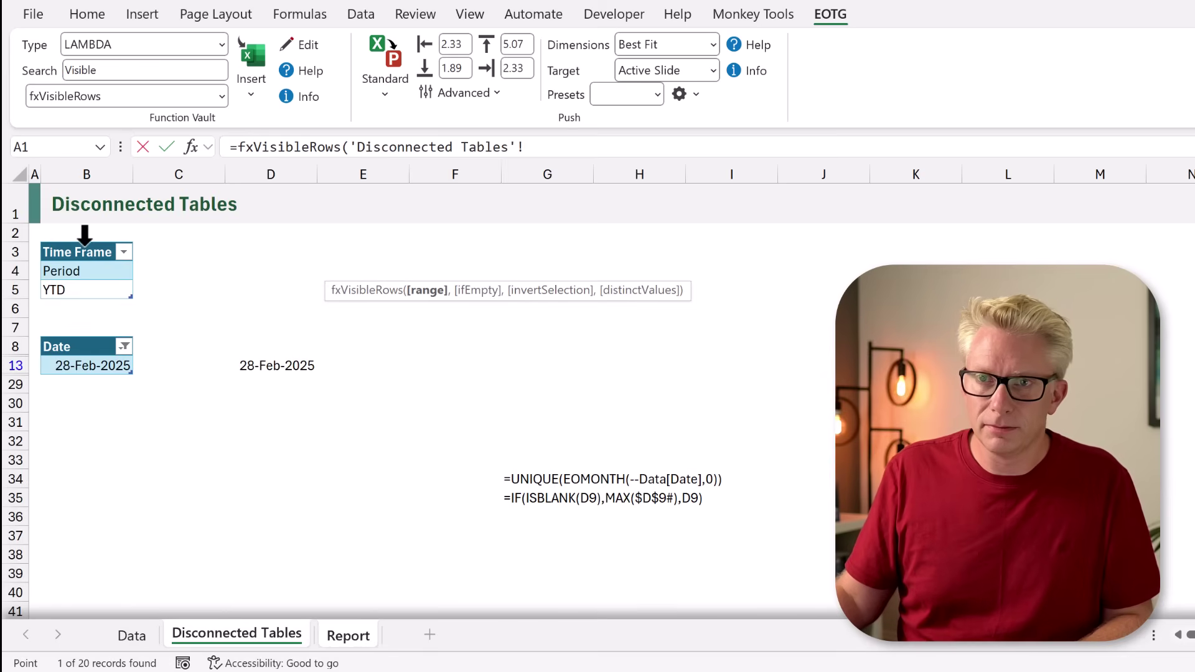
left_click(81, 241)
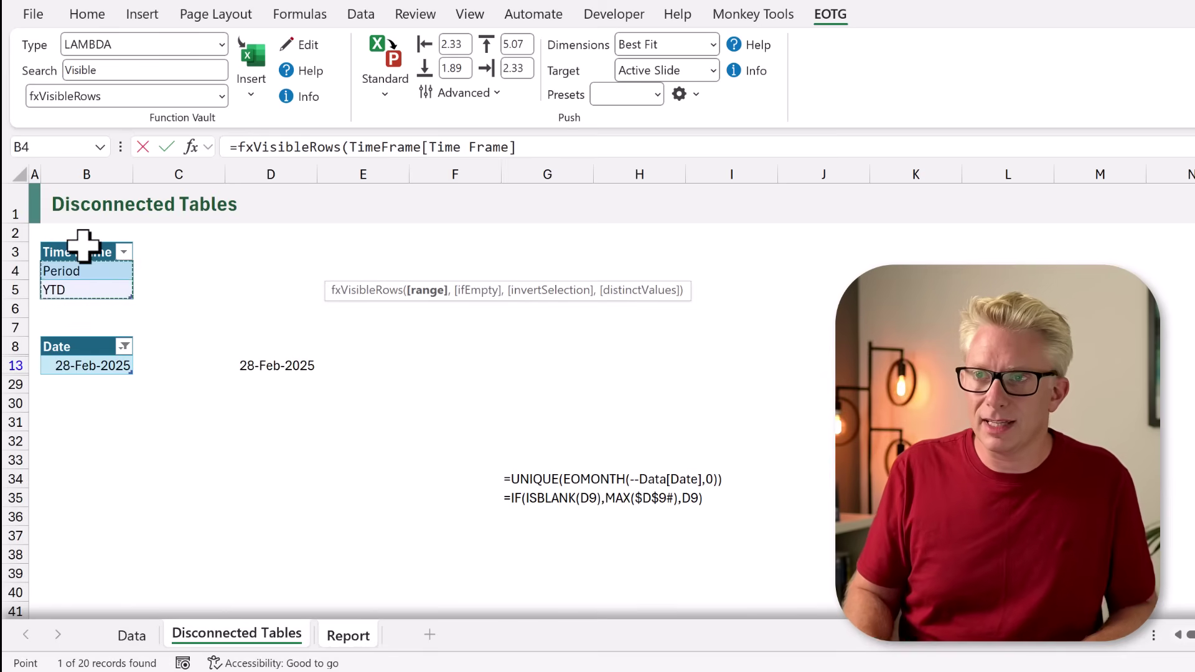
type(")")
key("Return")
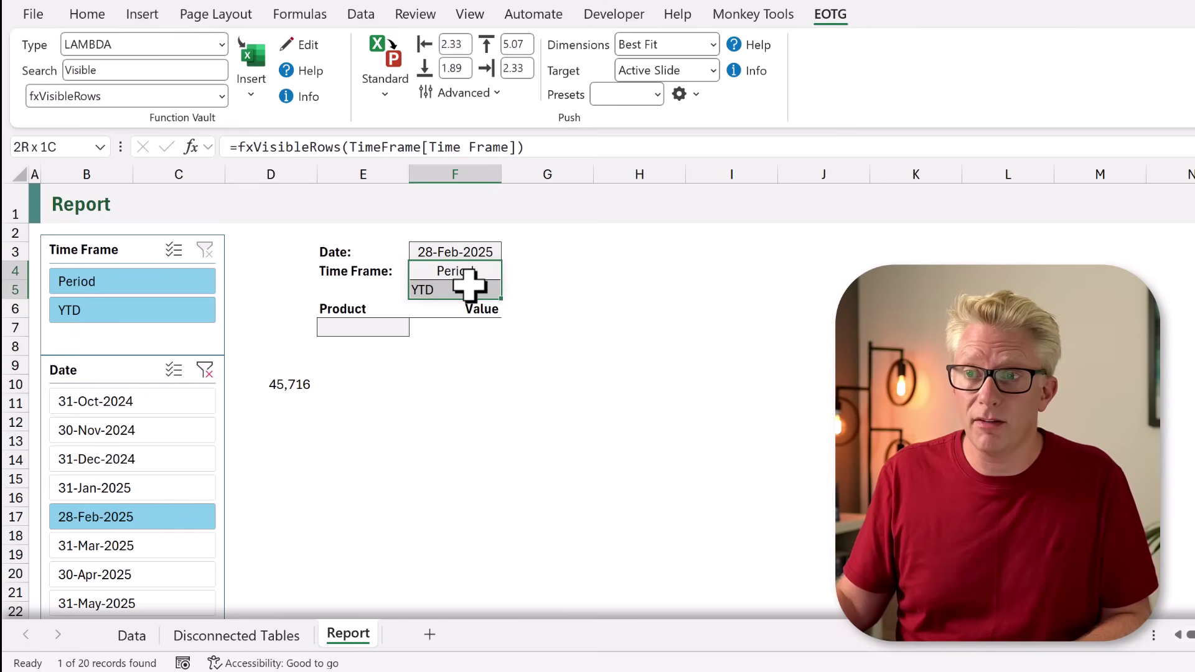
- Test the F4 formula by switching the Time Frame slicer between Period and YTD, ending on Period
left_click(170, 289)
left_click(167, 311)
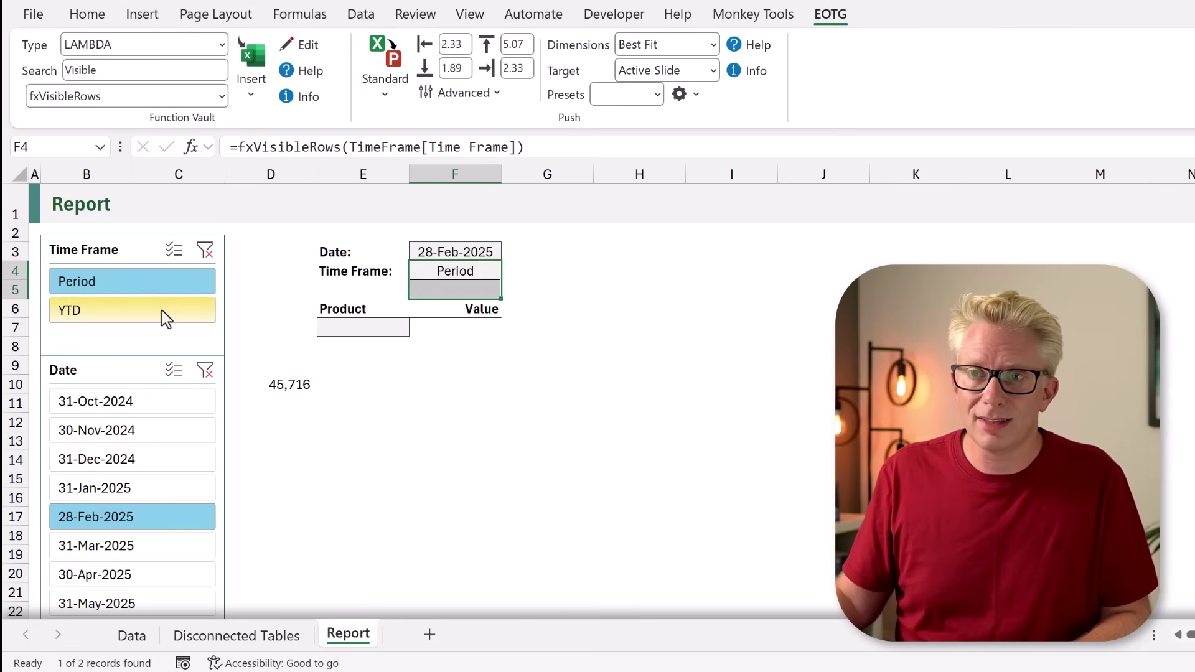
left_click(169, 289)
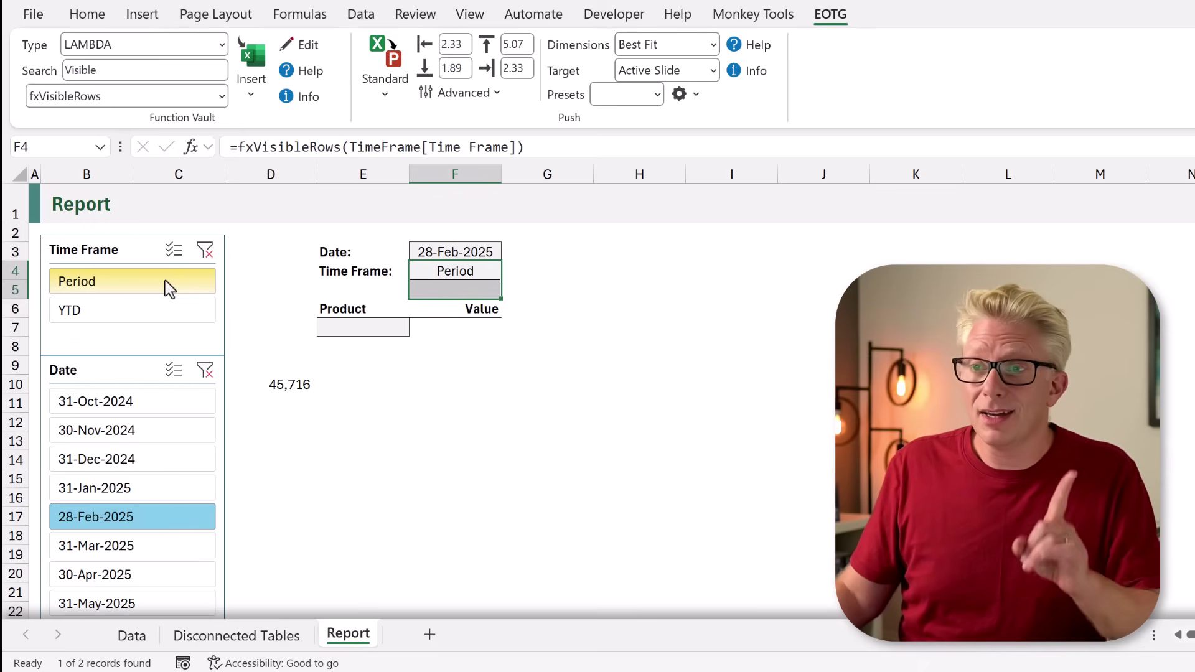
- Wrap the F4 formula in TAKE with 1 row, giving =TAKE(fxVisibleRows(TimeFrame[Time Frame]),1)
double_click(439, 270)
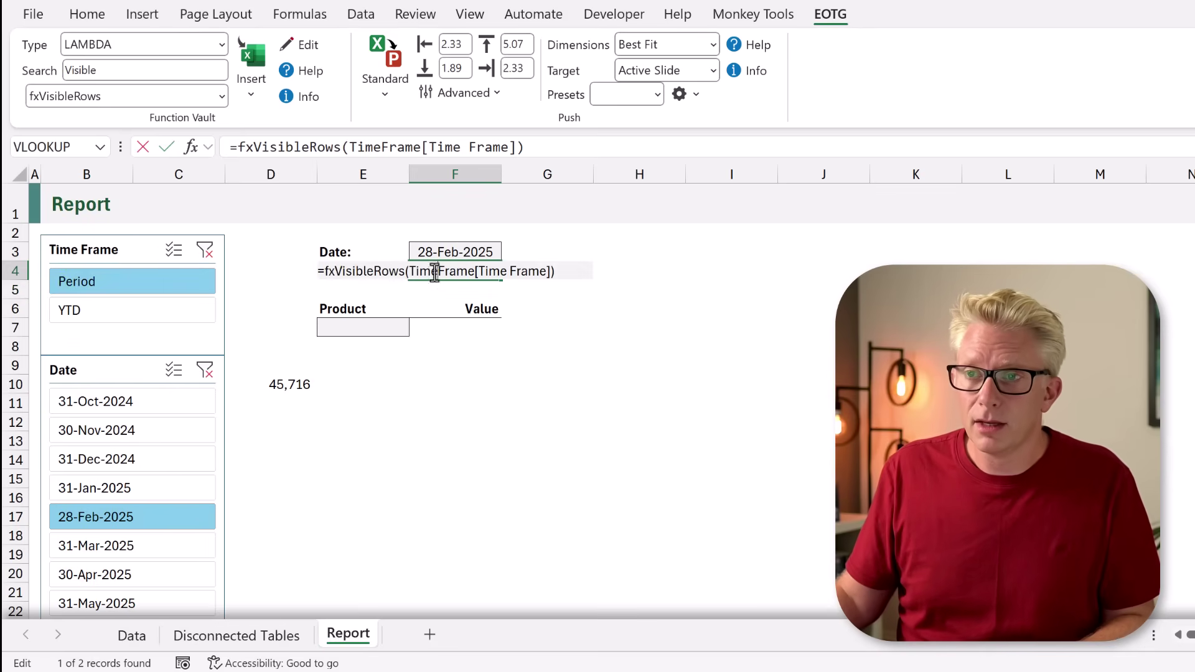
left_click(323, 271)
type("AK")
key("BackSpace")
key("BackSpace")
type("TAKE")
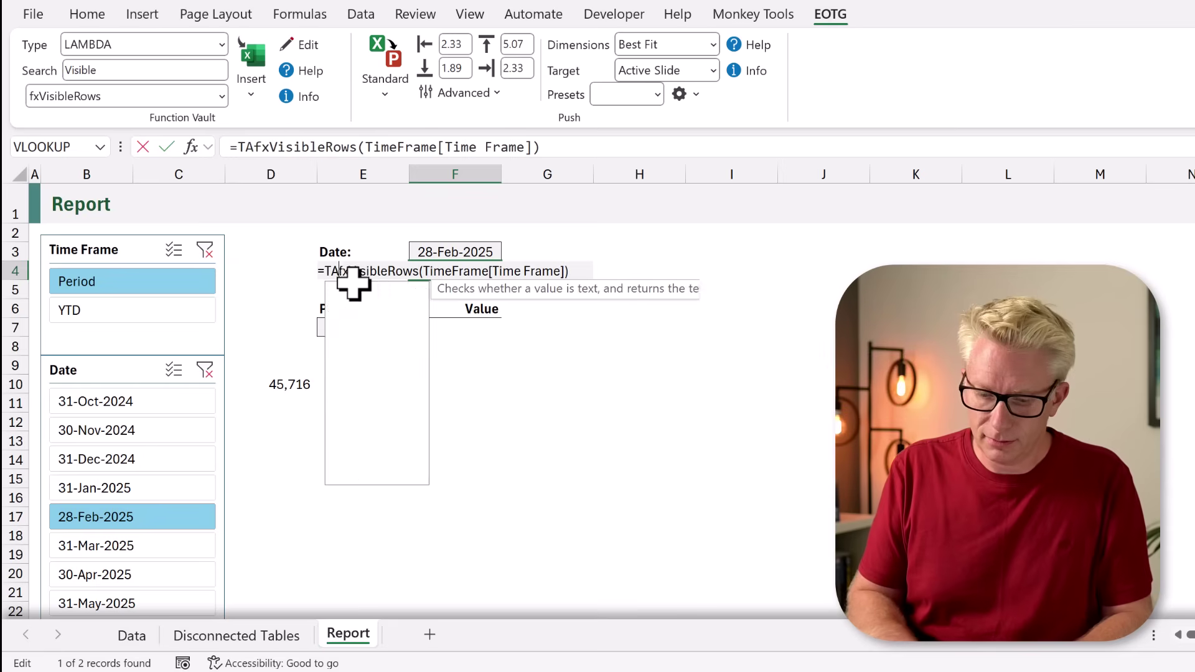
type("(")
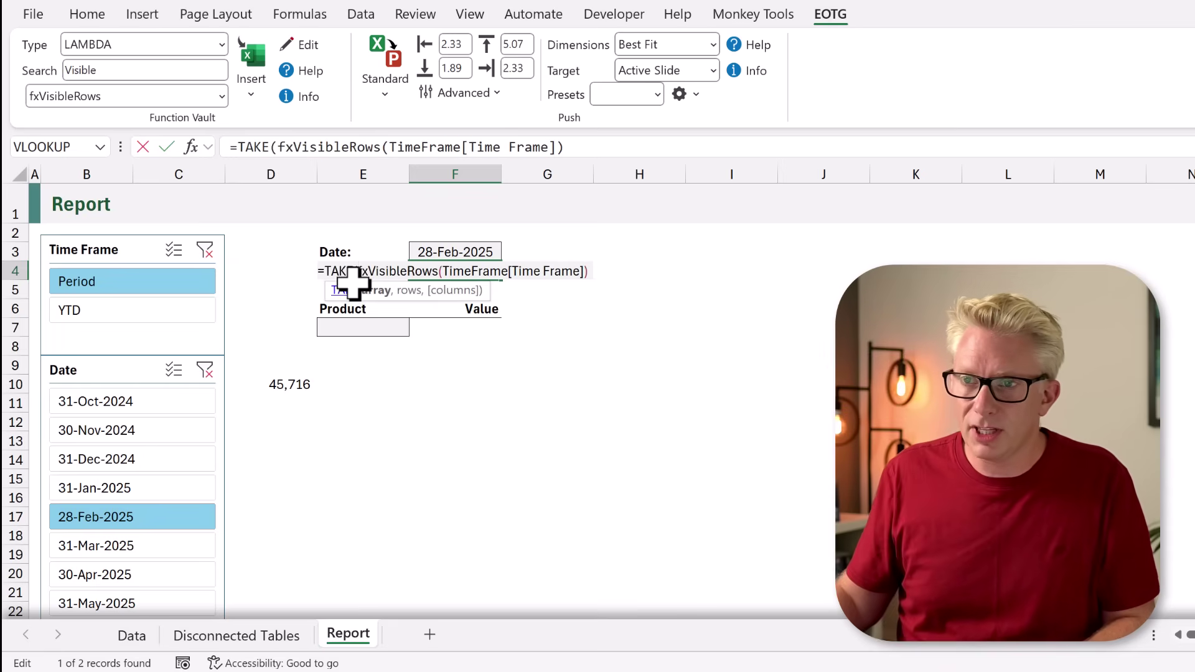
left_click(590, 269)
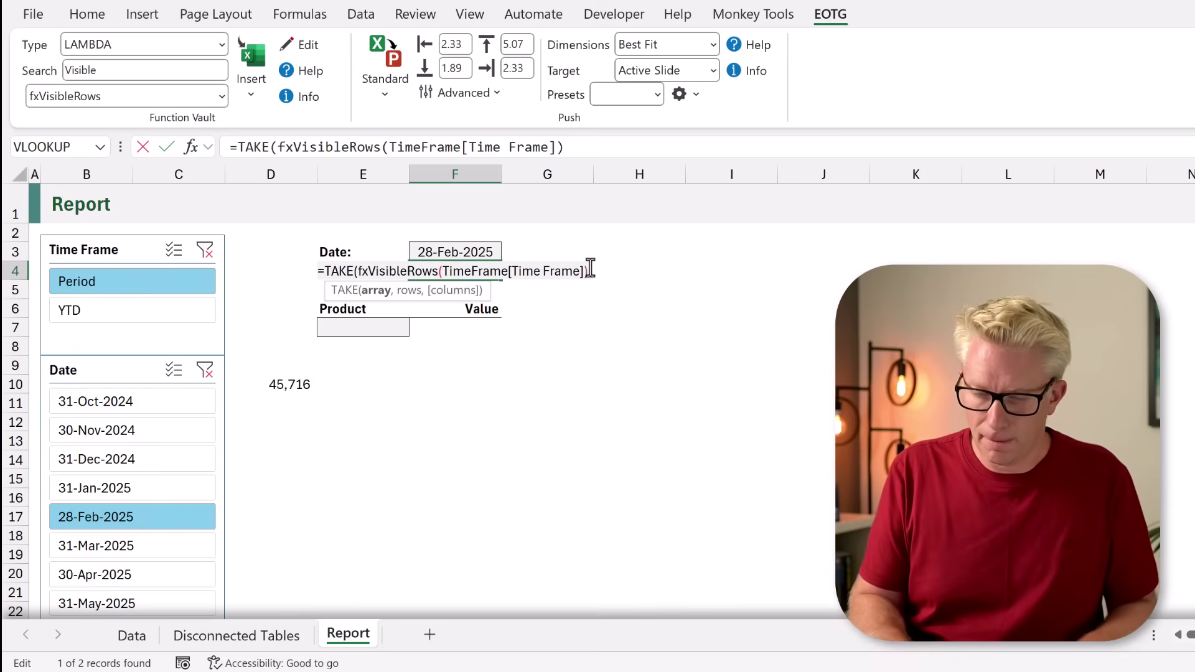
type(")")
key("BackSpace")
type(",1")
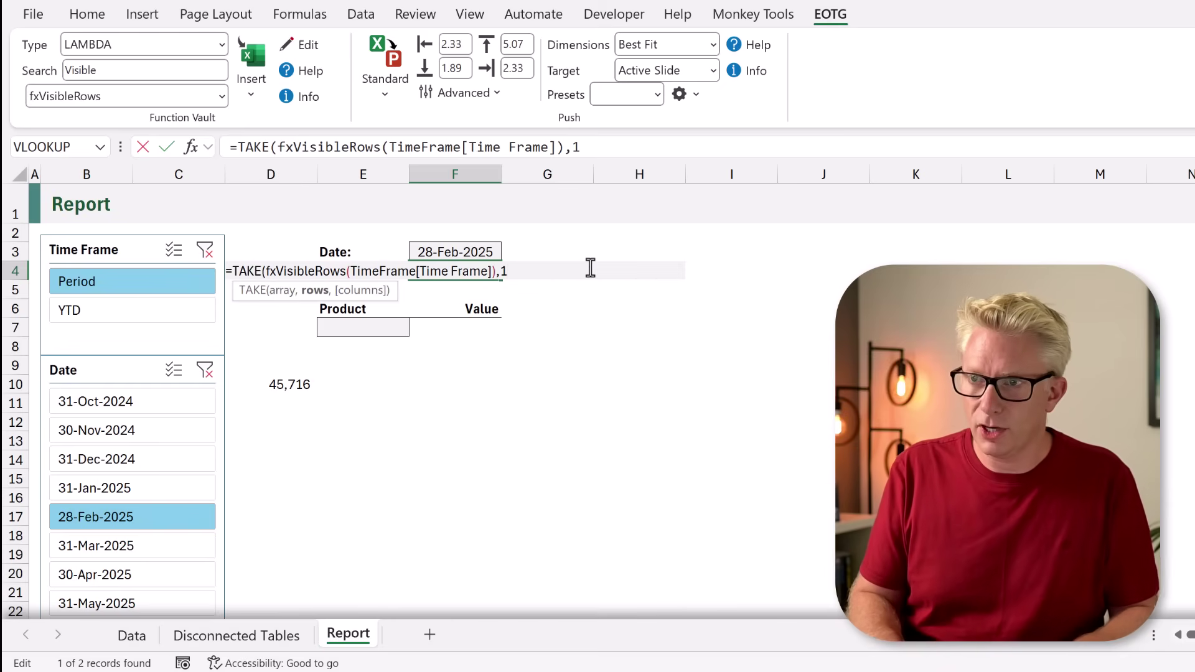
type(")")
key("ctrl+Return")
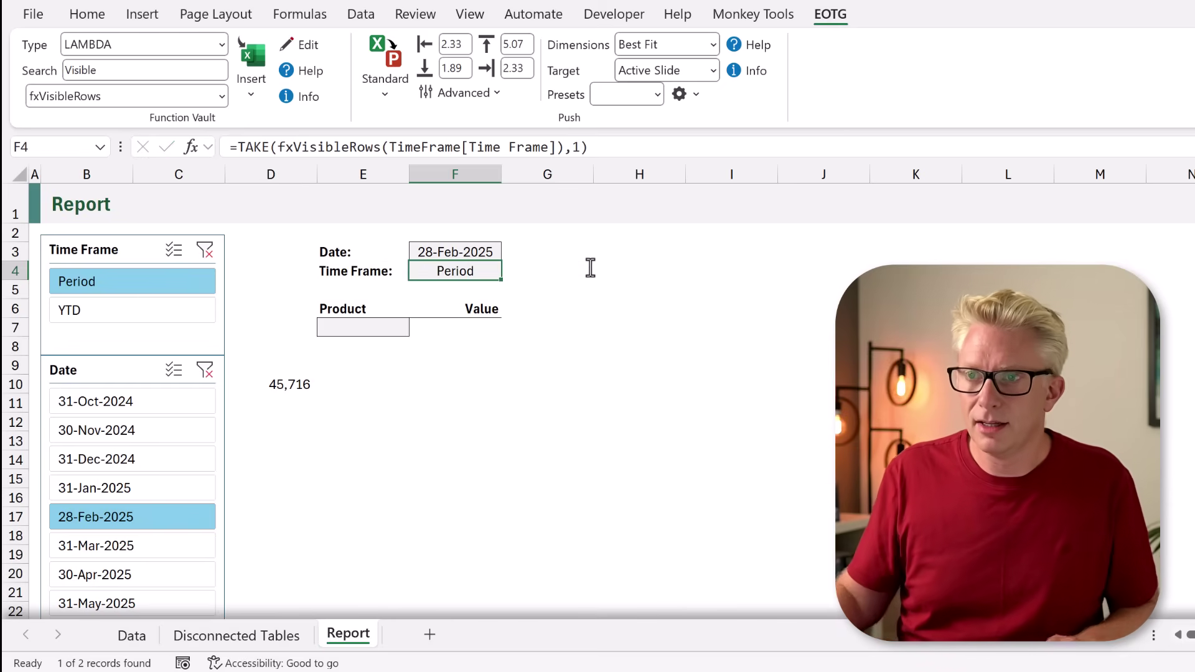
- Test F3 and F4 by alternating YTD and Period, then 30-Nov-2024, 31-Jan-2025 and 31-Mar-2025, ending on Period and 31-Mar-2025
left_click(127, 313)
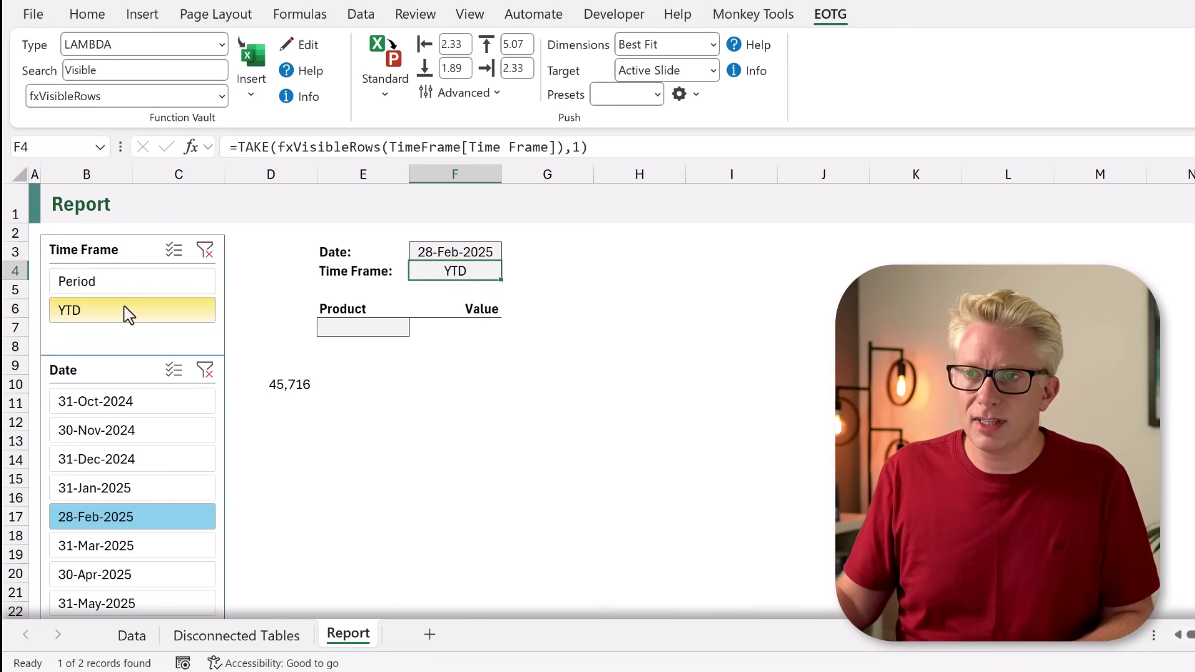
left_click(128, 289)
left_click(135, 308)
left_click(137, 288)
left_click(155, 436)
left_click(148, 489)
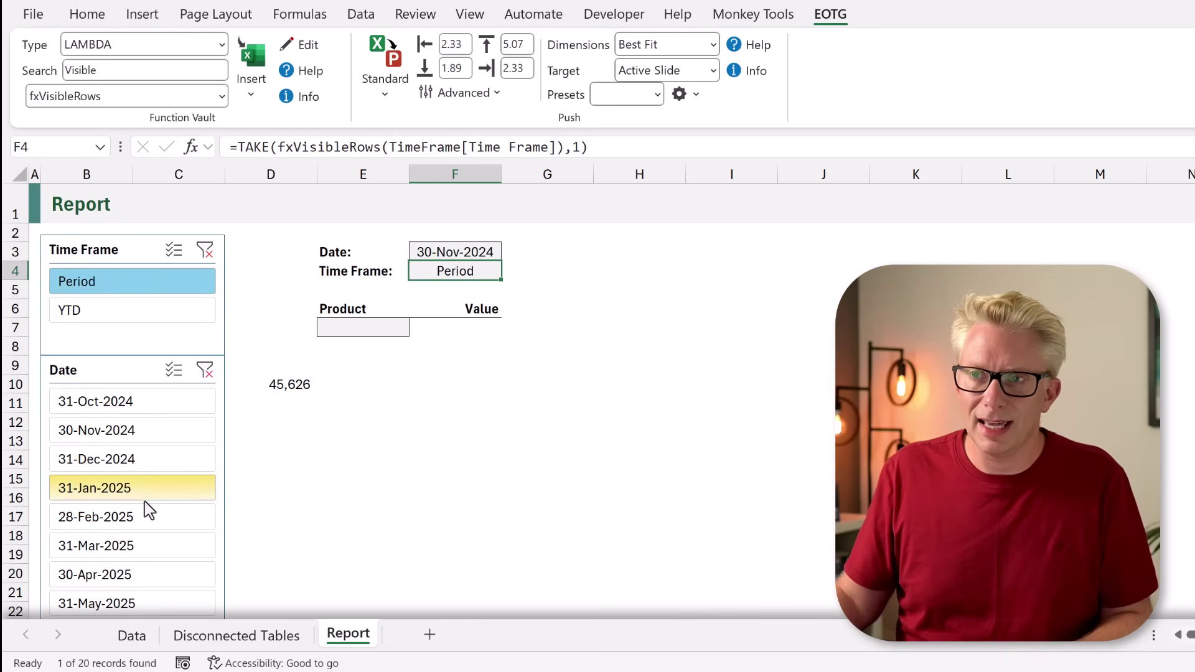
left_click(144, 551)
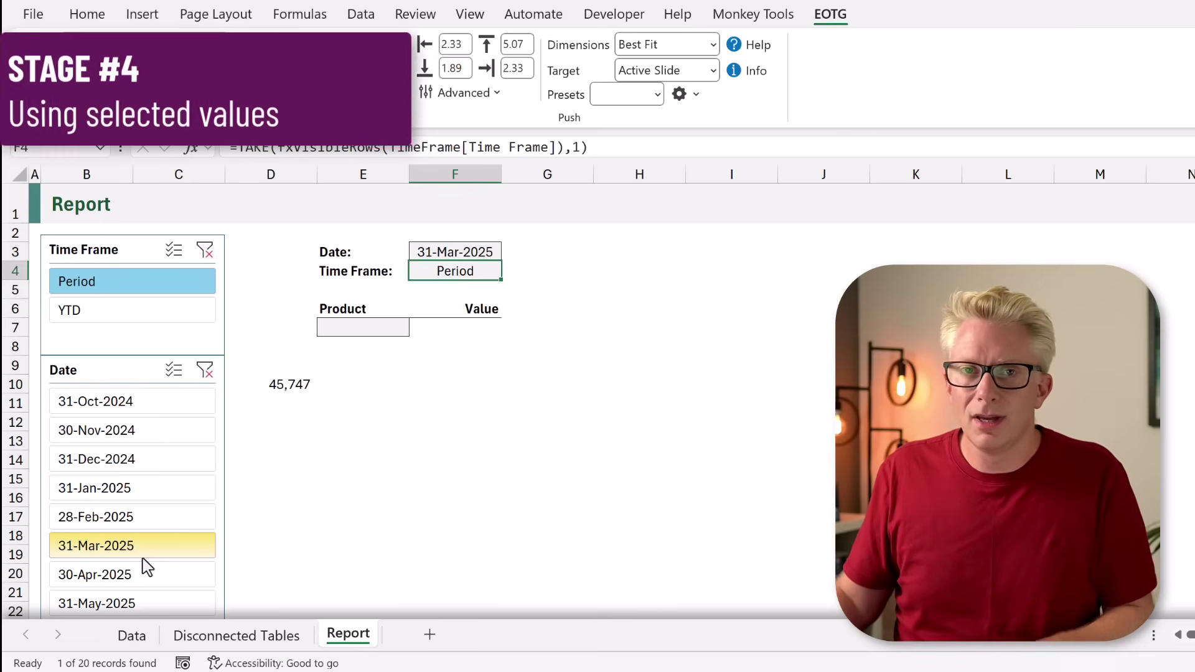
- Enter =GROUPBY(Data[Item],Data[Value],SUM) in cell E7 under Product, referencing the Item and Value columns on the Data sheet
left_click(367, 327)
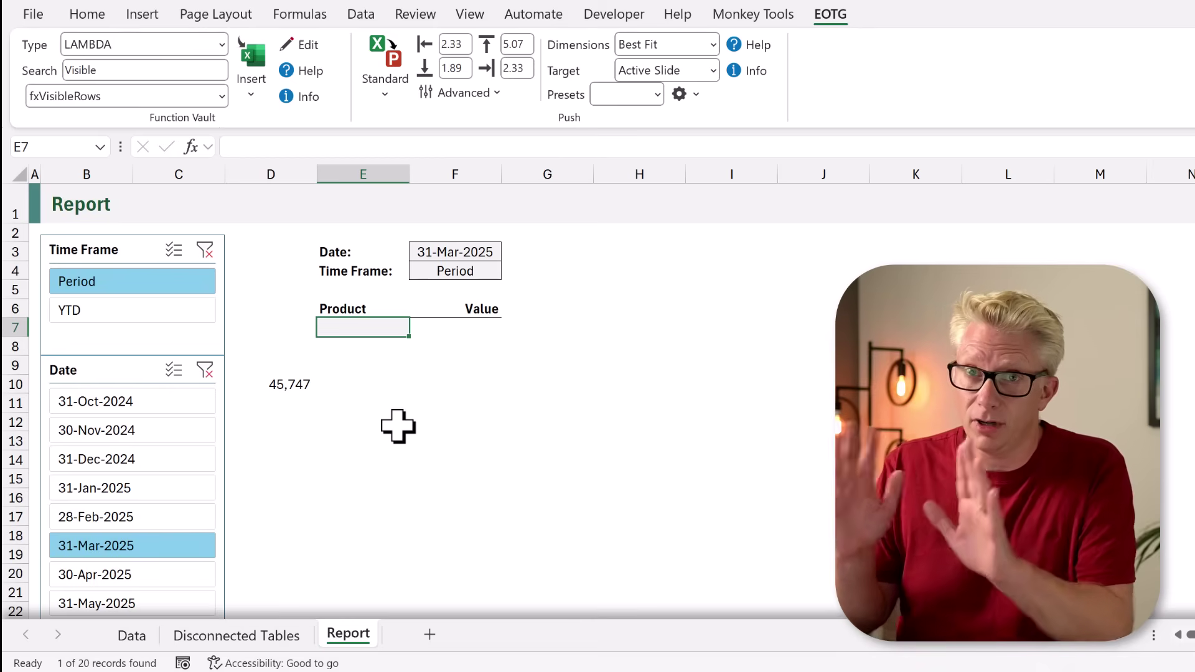
type("=")
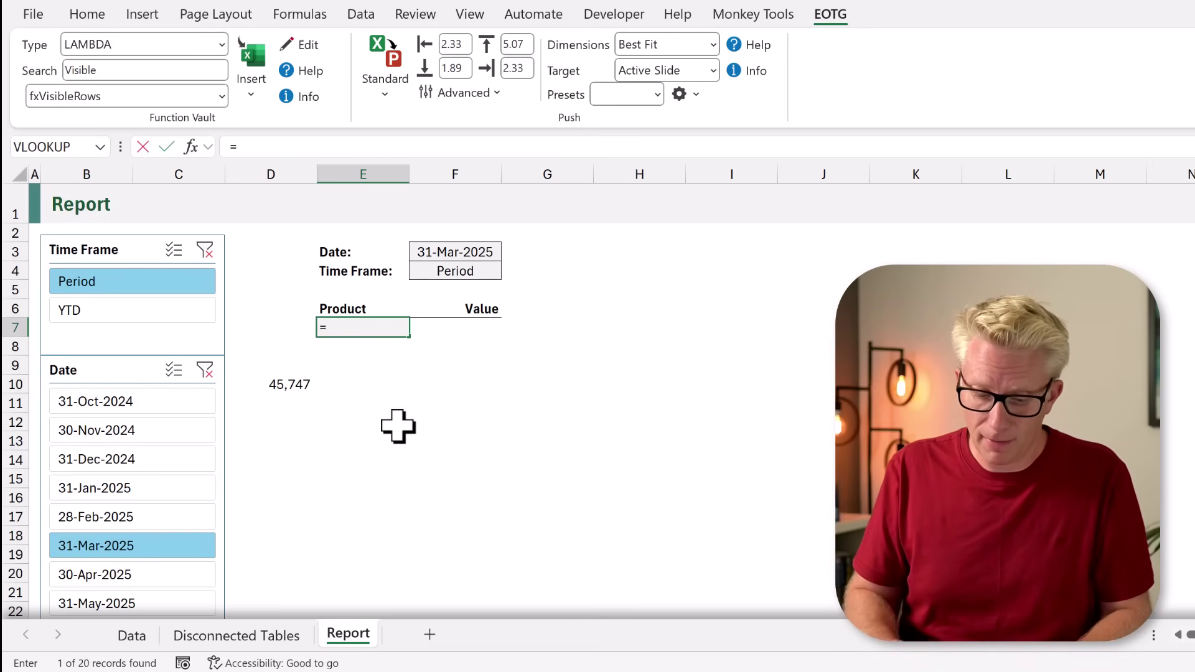
type("GROUPB(")
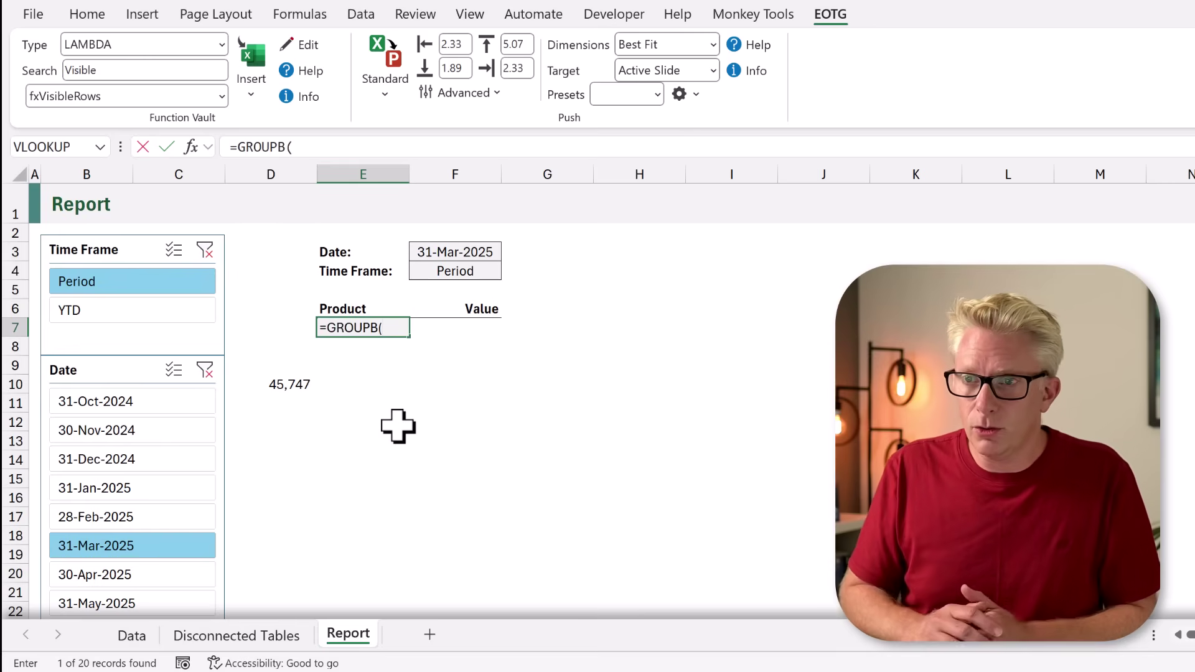
key("BackSpace")
type("Y(")
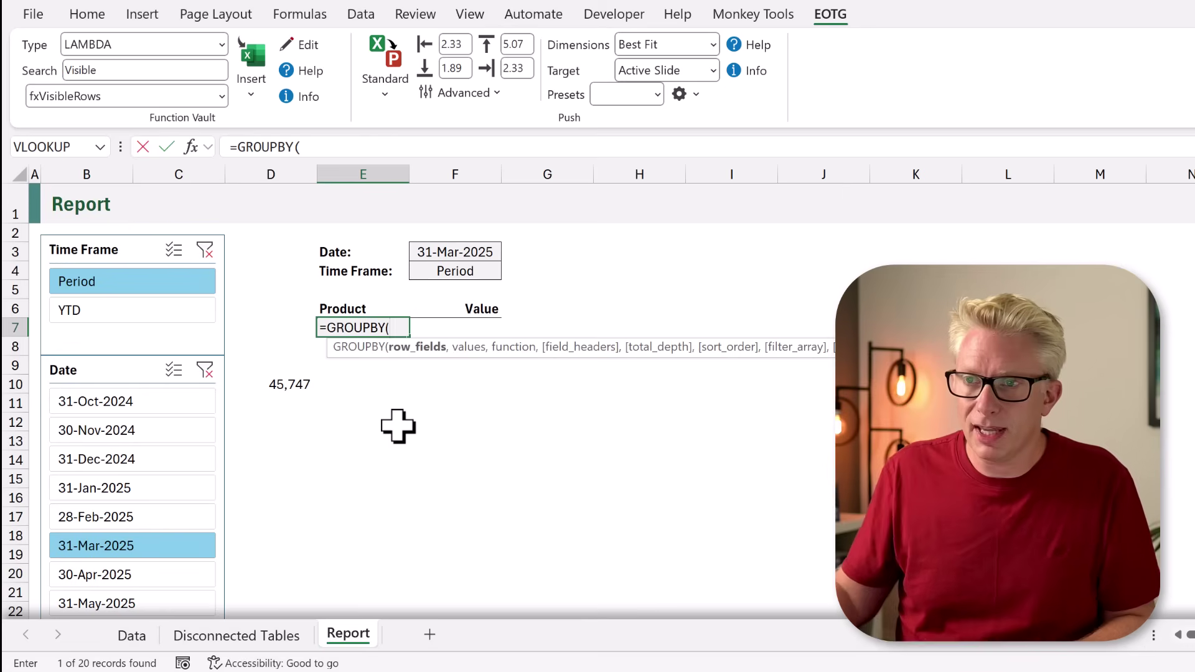
left_click(134, 640)
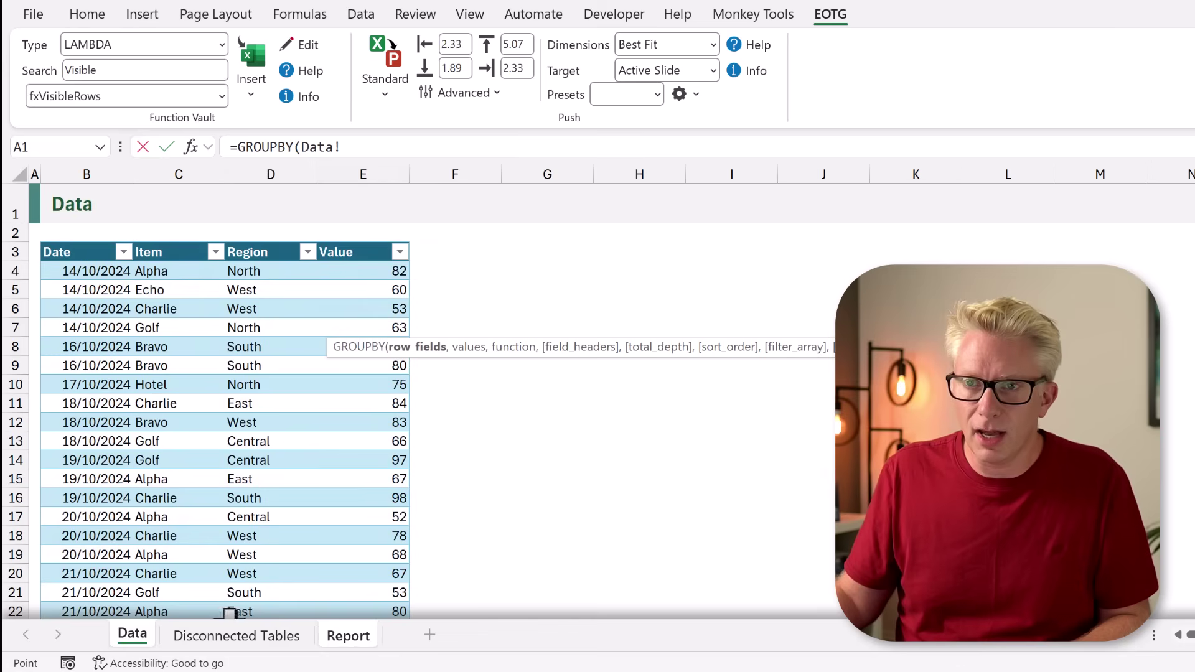
left_click(167, 244)
type(",")
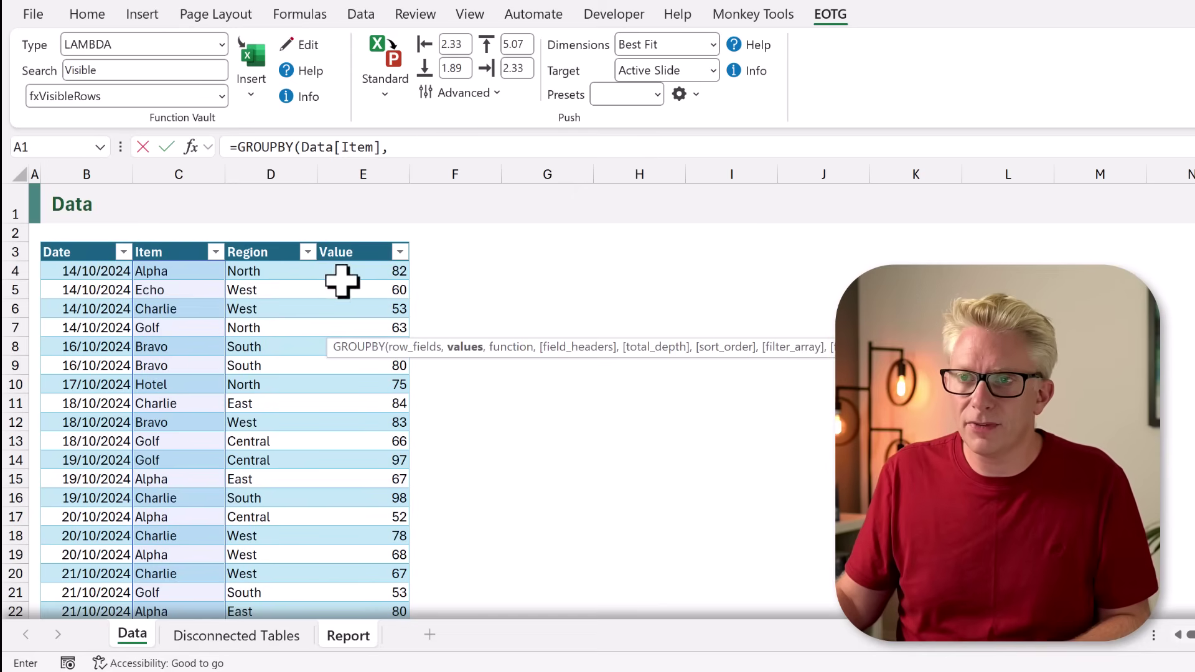
left_click(378, 242)
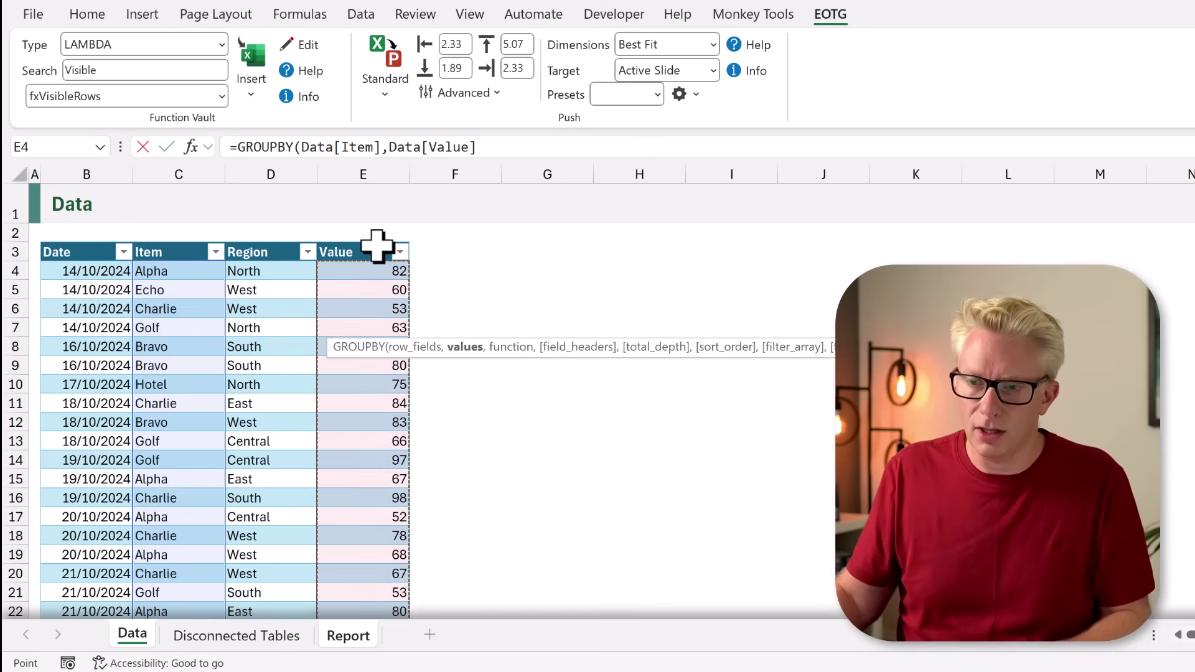
type(",")
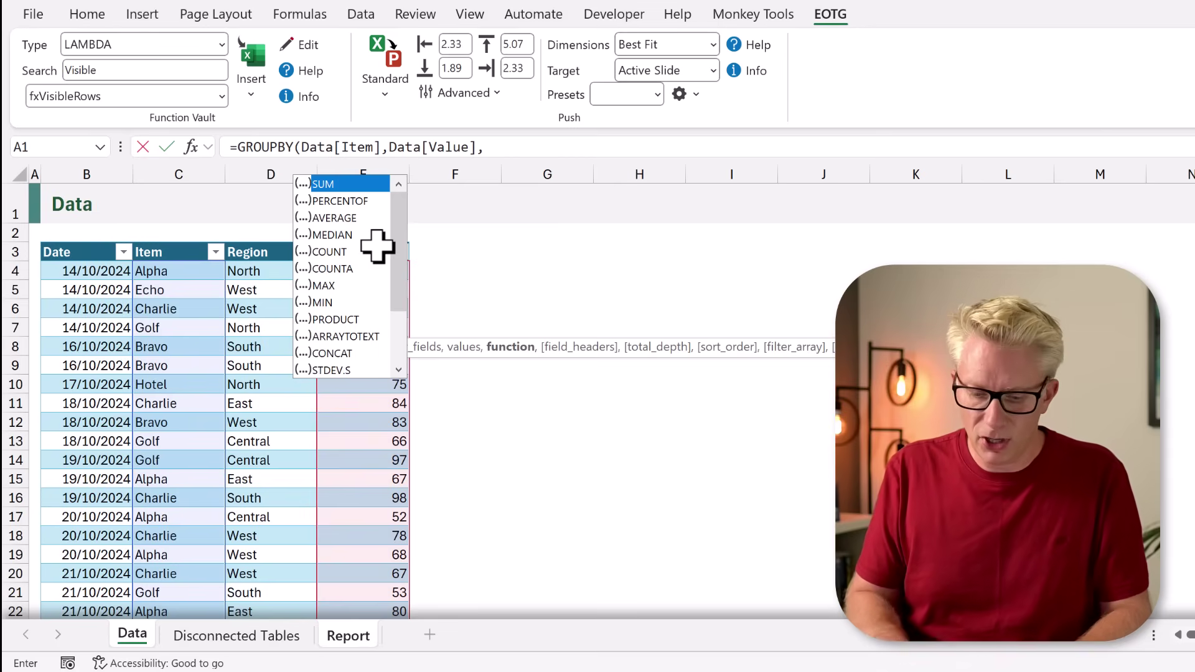
type("SUM")
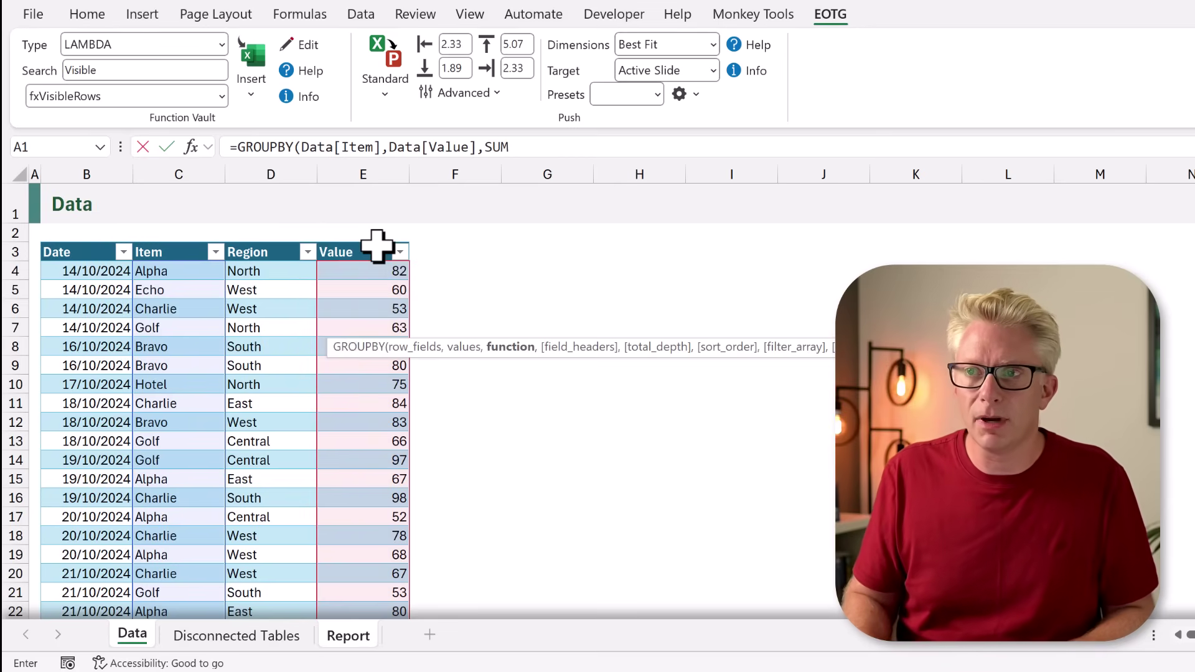
key("Return")
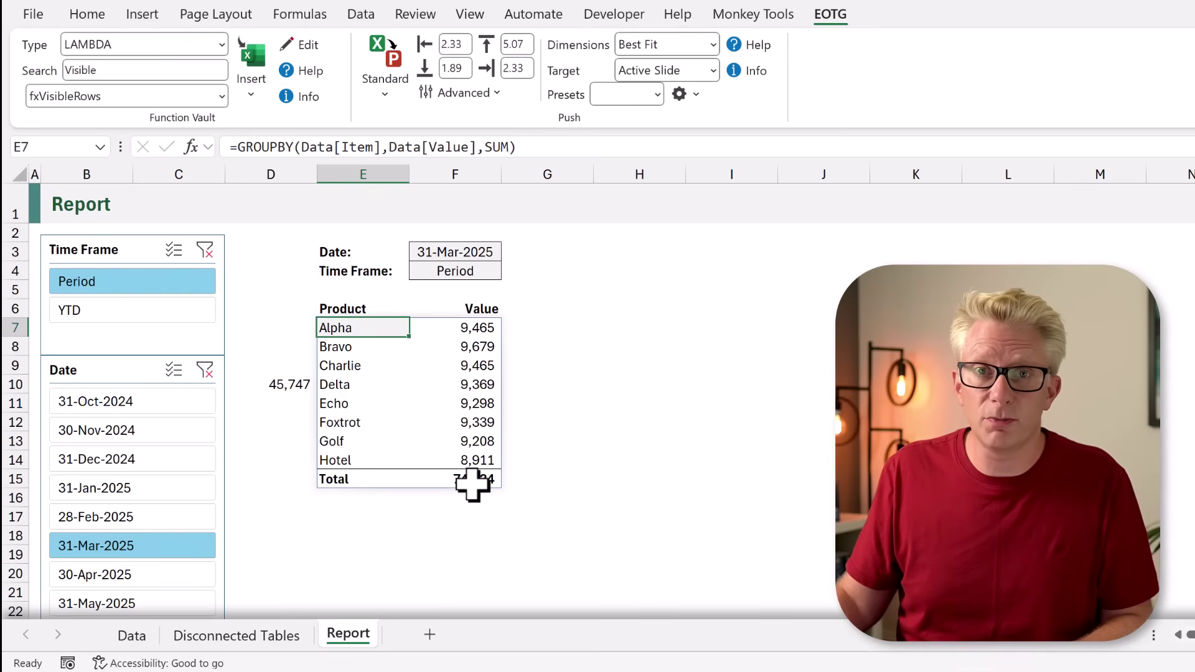
- Test the product results against the slicers by selecting YTD and trying 31-Dec-2024, 28-Feb-2025 and 31-Jan-2025
left_click(113, 318)
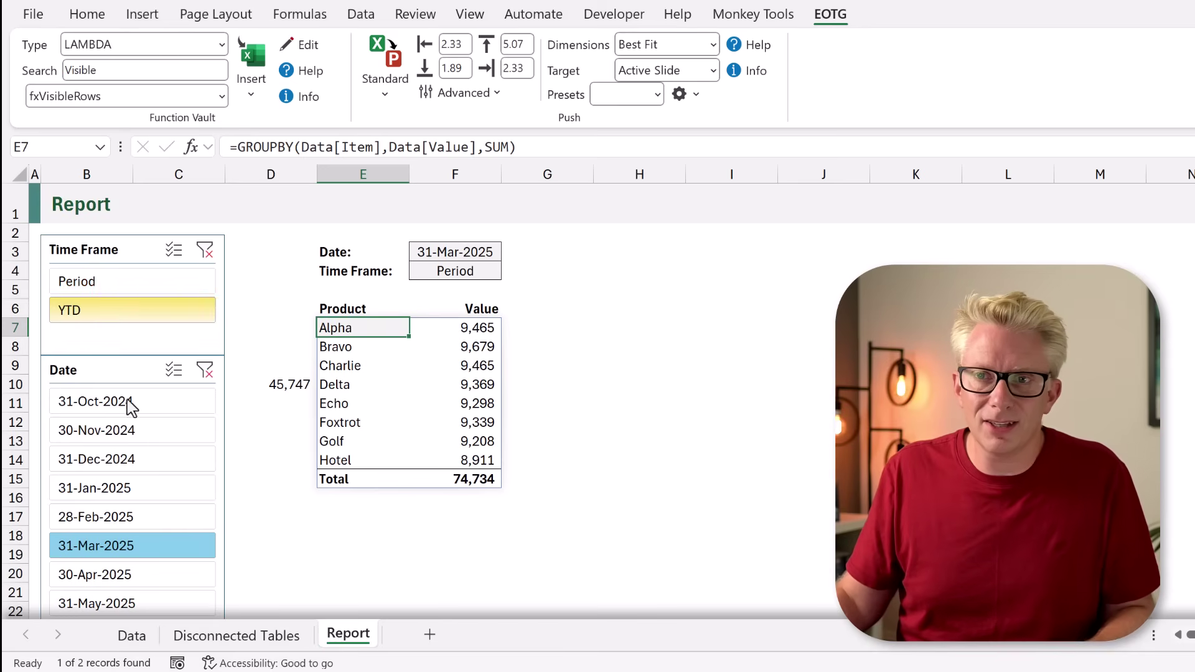
left_click(136, 466)
left_click(128, 520)
left_click(128, 488)
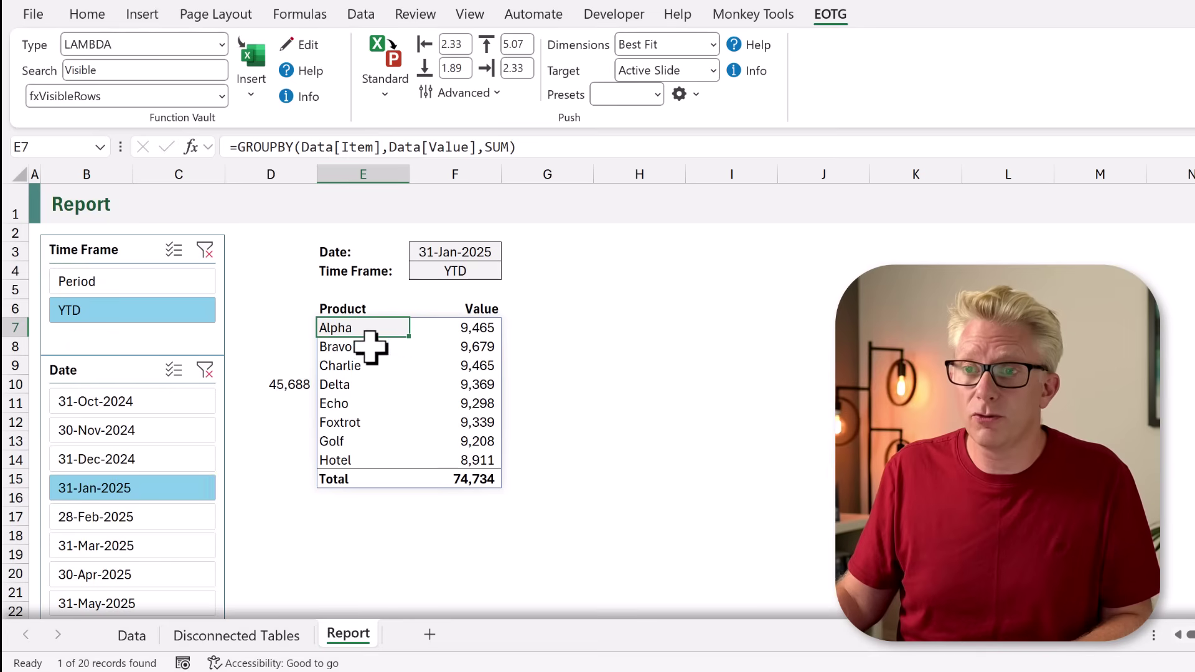
- Extend the E7 formula to the filter_array argument with the optional arguments left blank, giving =GROUPBY(Data[Item],Data[Value],SUM,,,,)
double_click(383, 328)
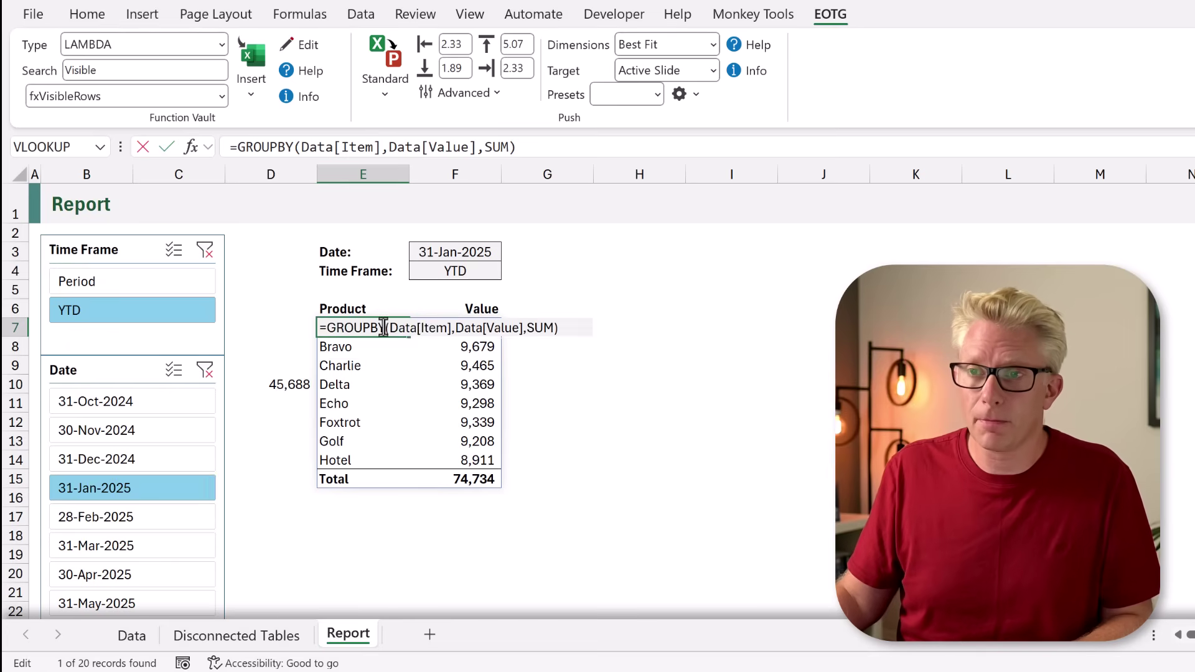
left_click(553, 328)
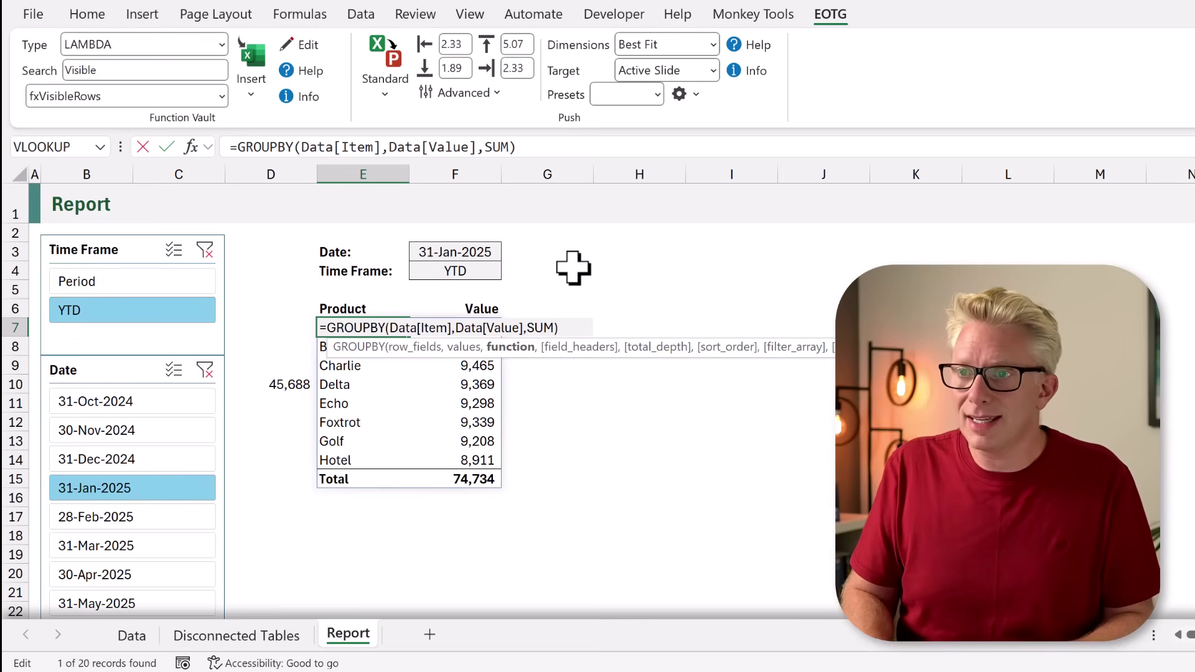
type(",")
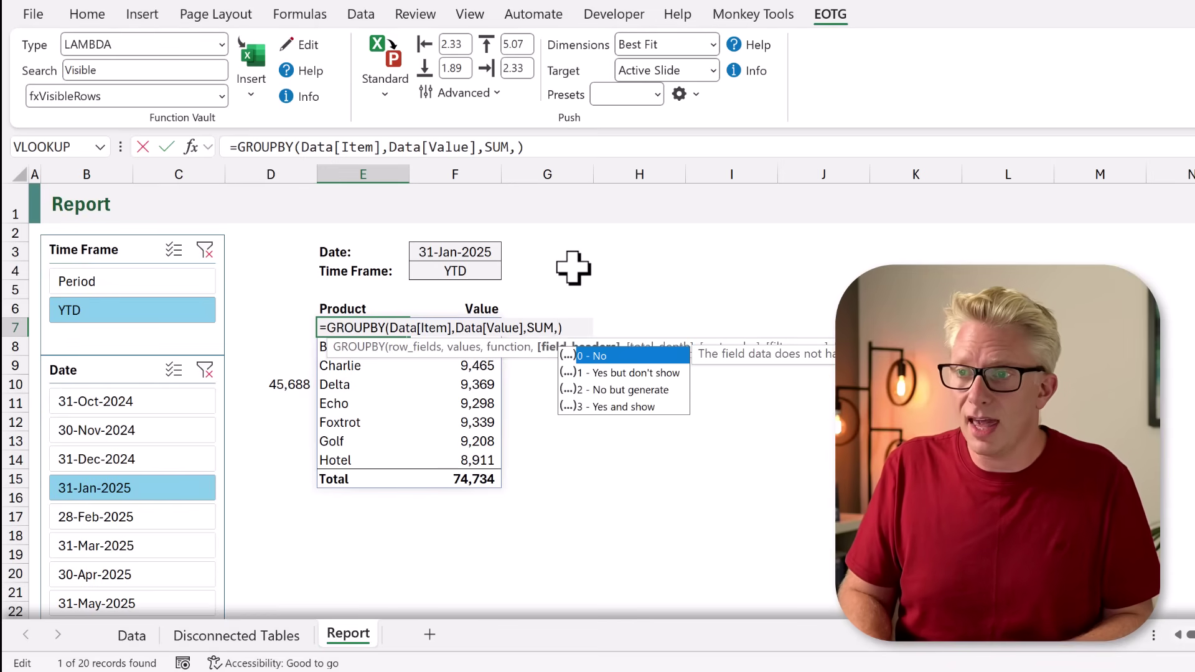
type(",")
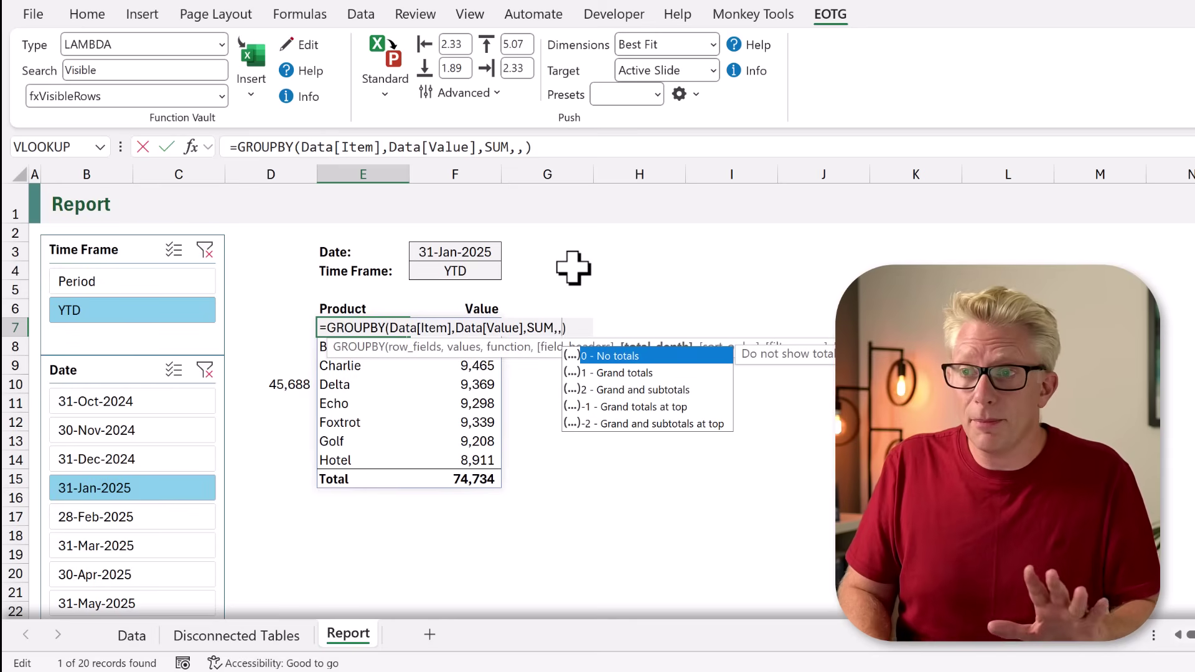
type(",")
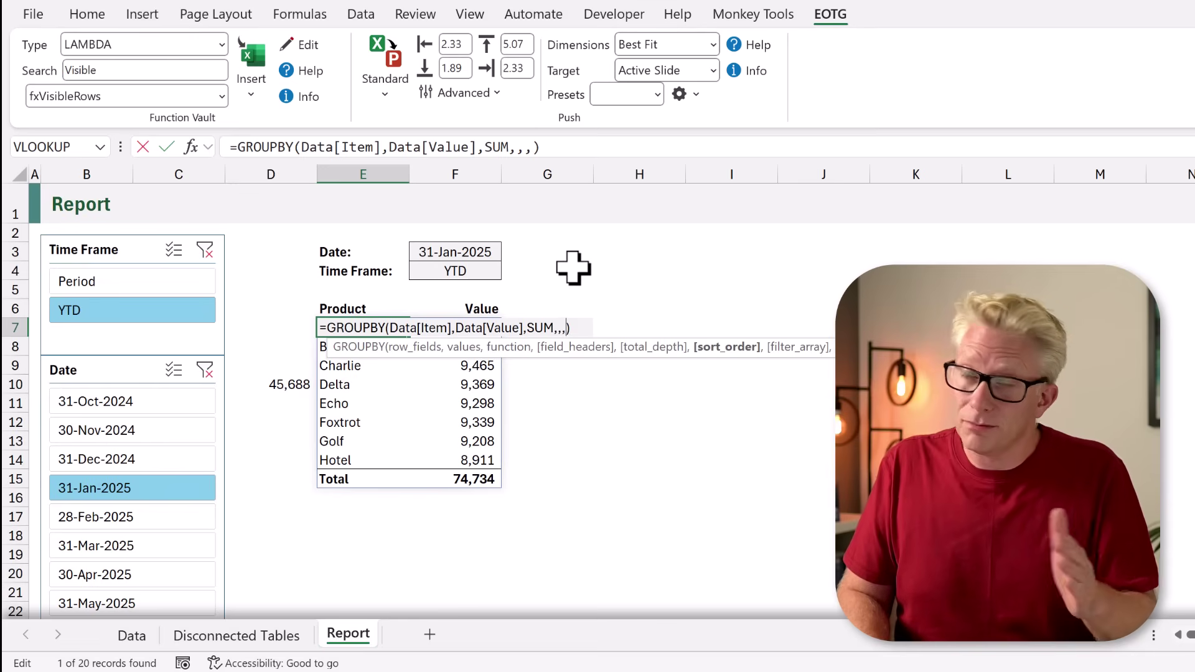
type(",")
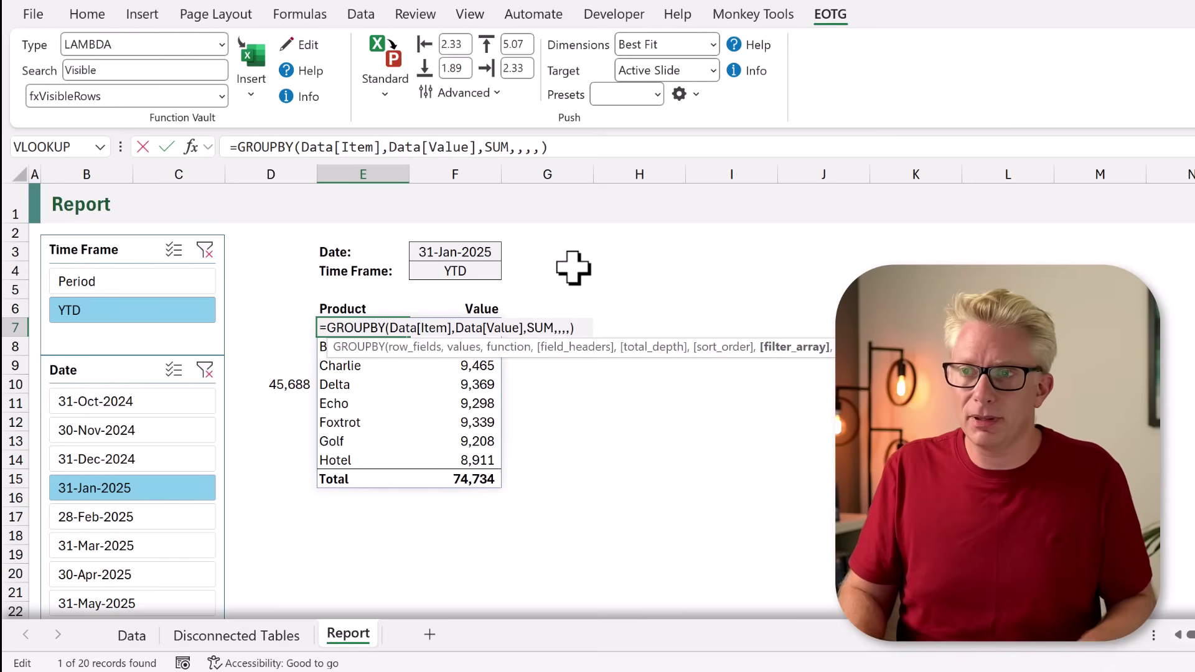
key("ctrl+Return")
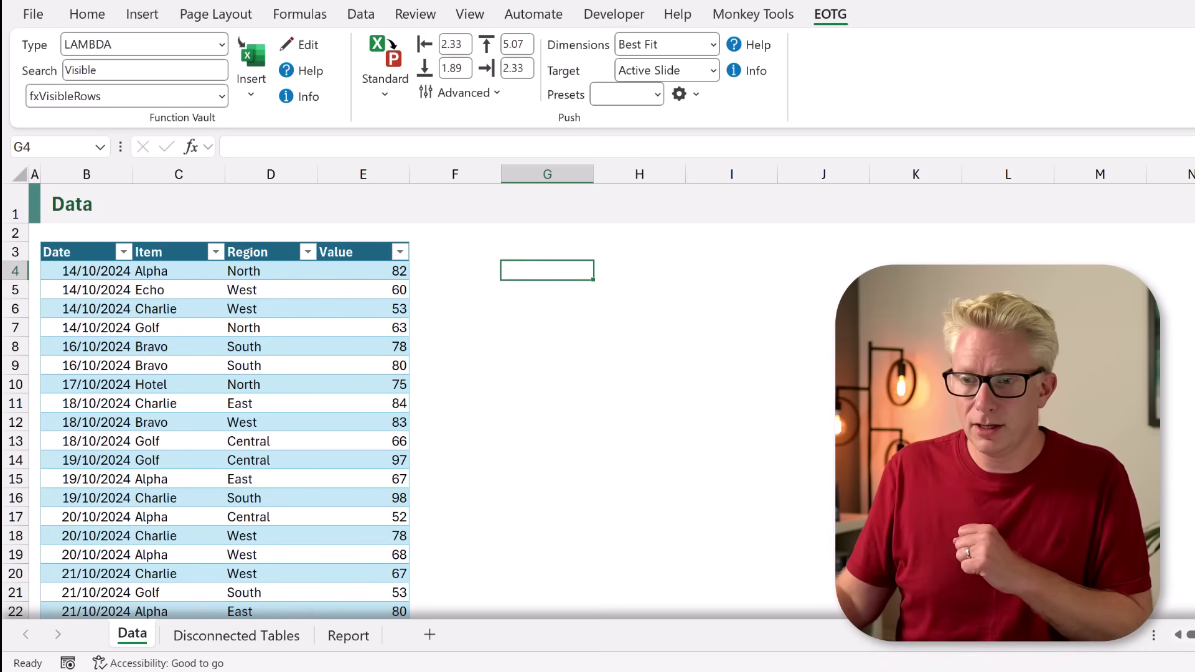
- Set the Report sheet's Date slicer to 31-Oct-2024 and the Time Frame slicer to Period
left_click(336, 638)
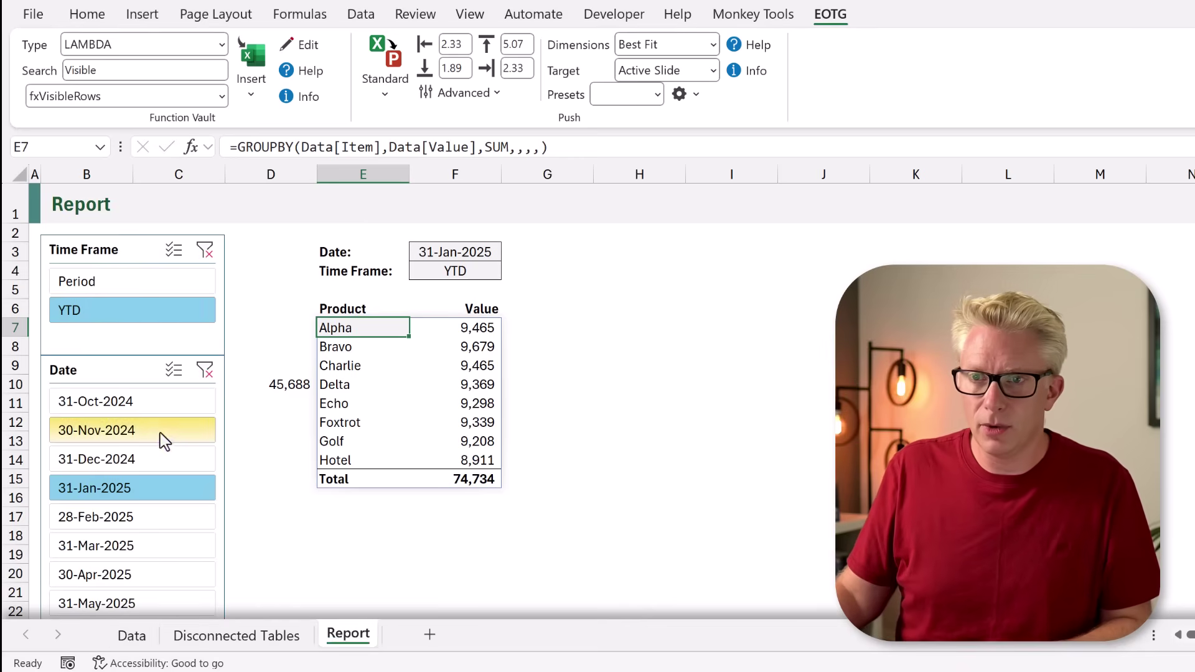
left_click(148, 408)
left_click(142, 285)
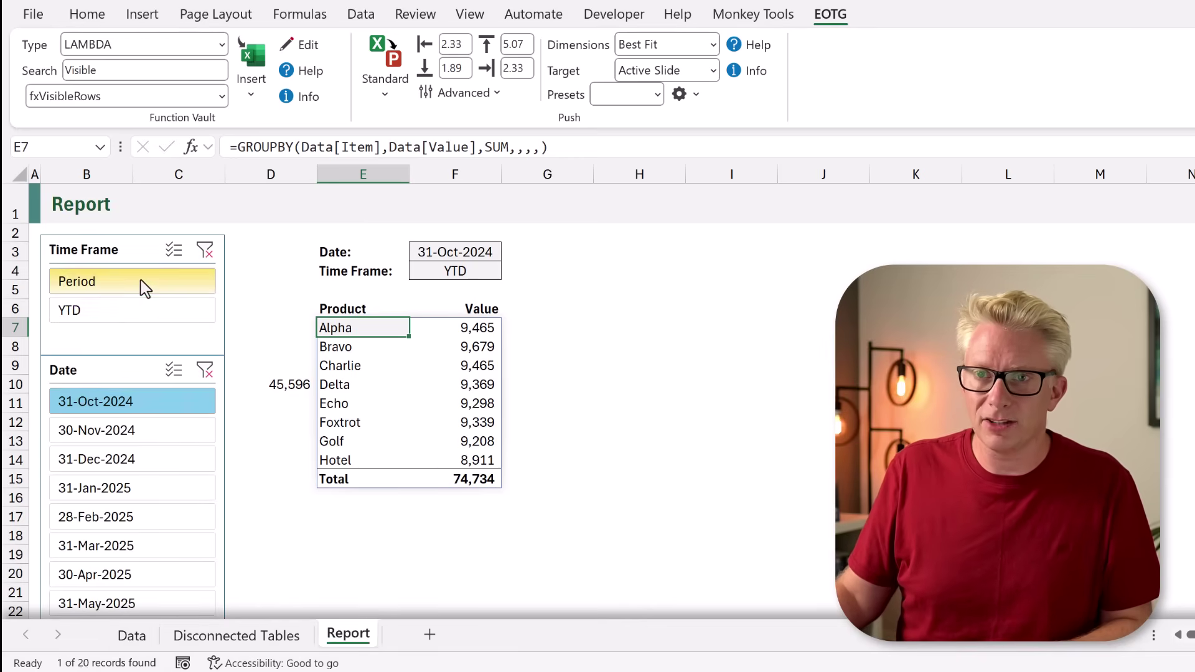
- Enter =Data[Date]<=EOMONTH(Report!F3,0) in cell G4 of the Data sheet to test dates against the selected month end
left_click(138, 641)
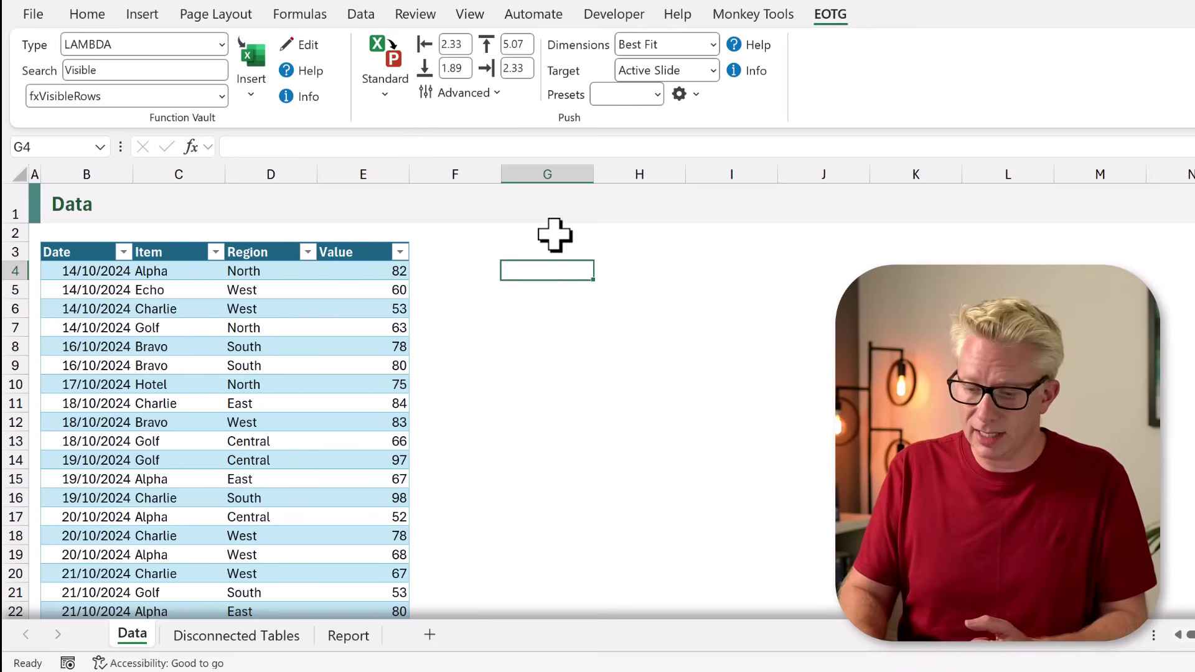
type("=")
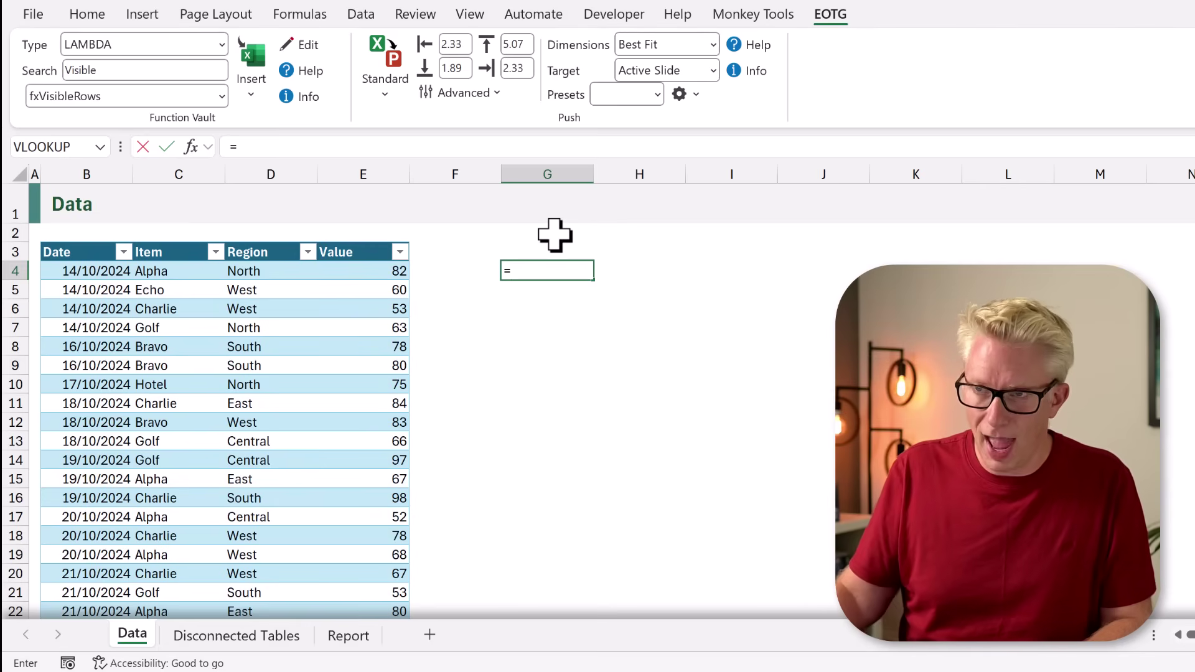
left_click(92, 235)
type("<=")
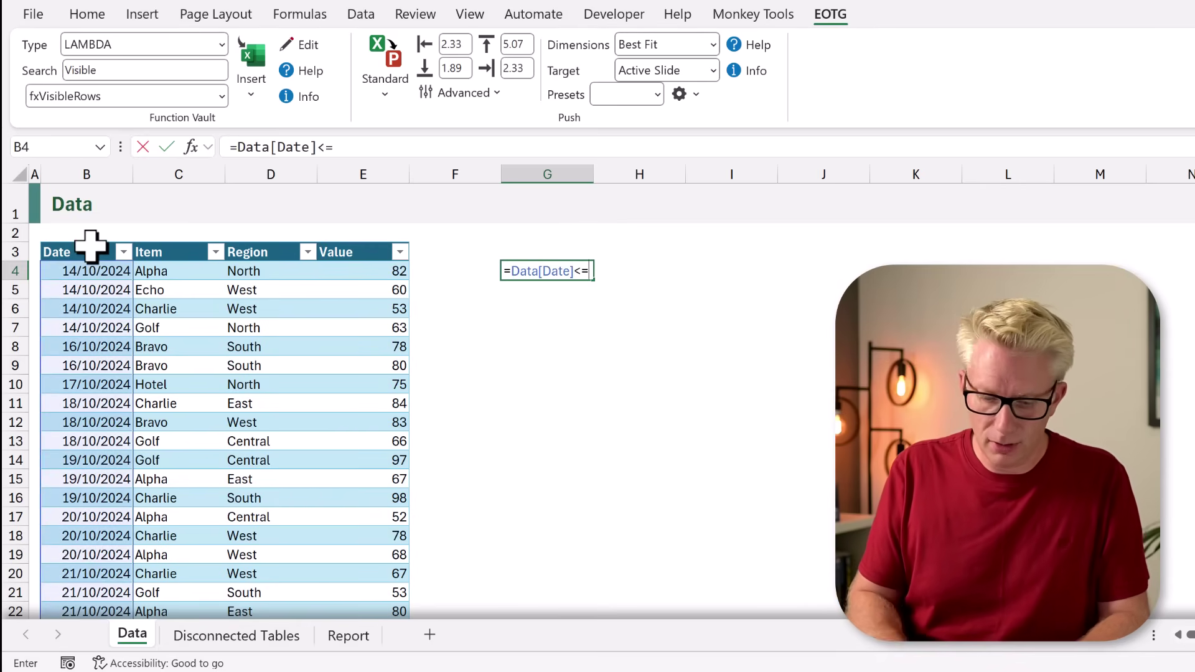
type("EOMONTH*")
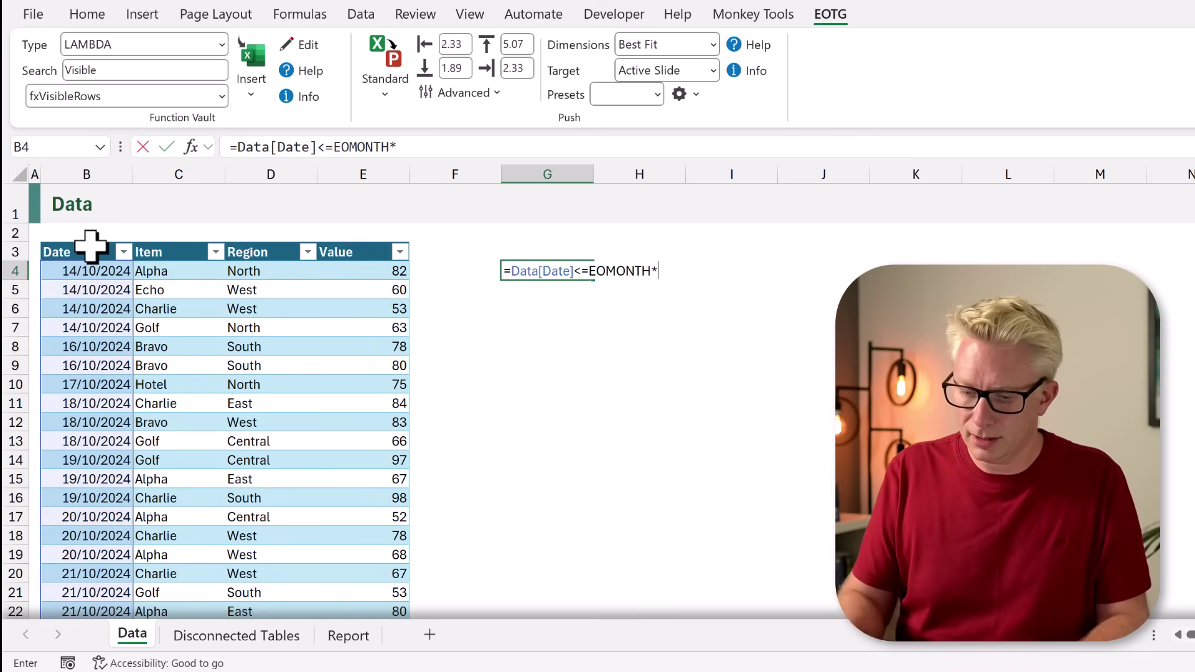
key("BackSpace")
type("(")
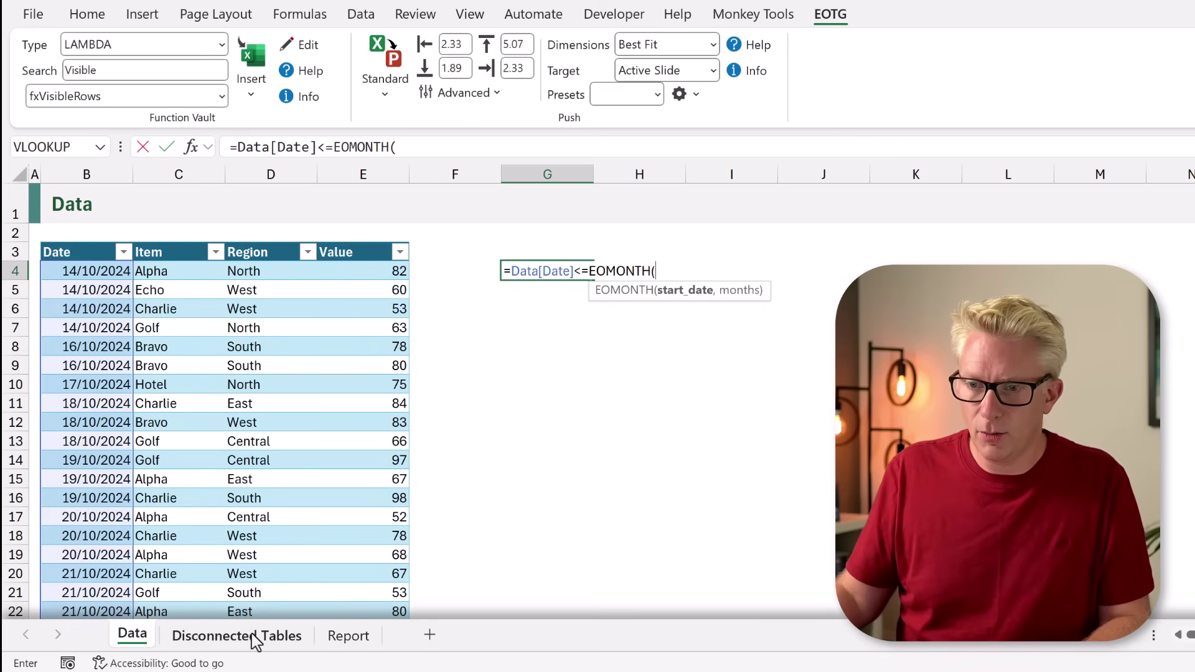
left_click(340, 635)
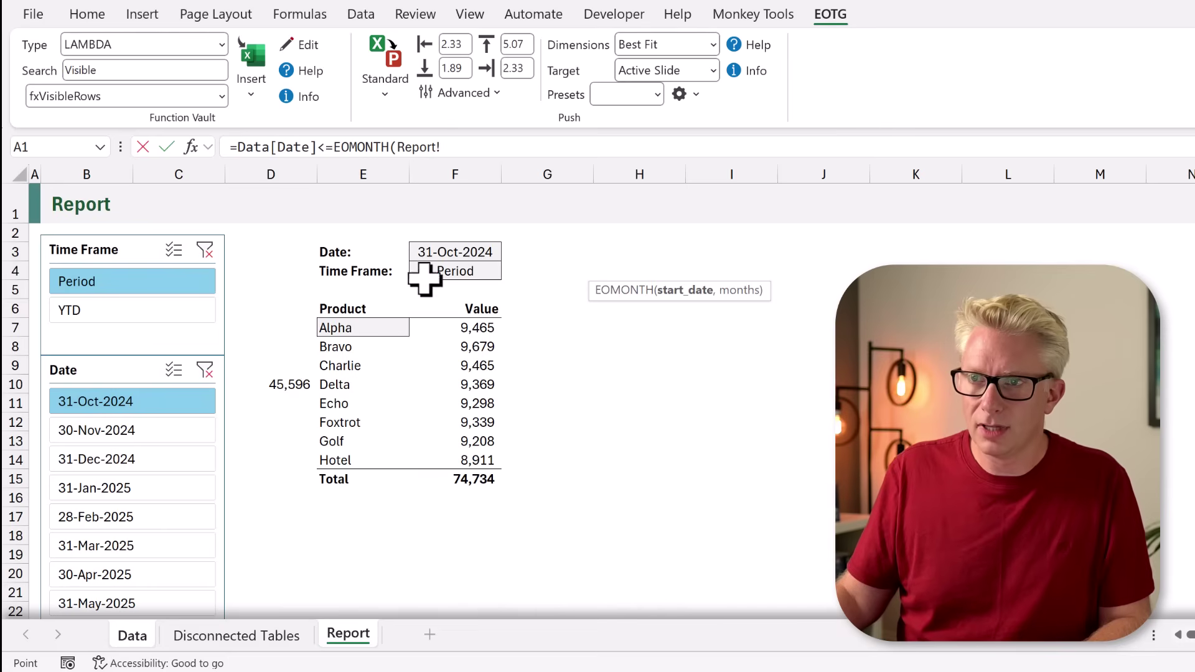
key("F2")
type(",0")
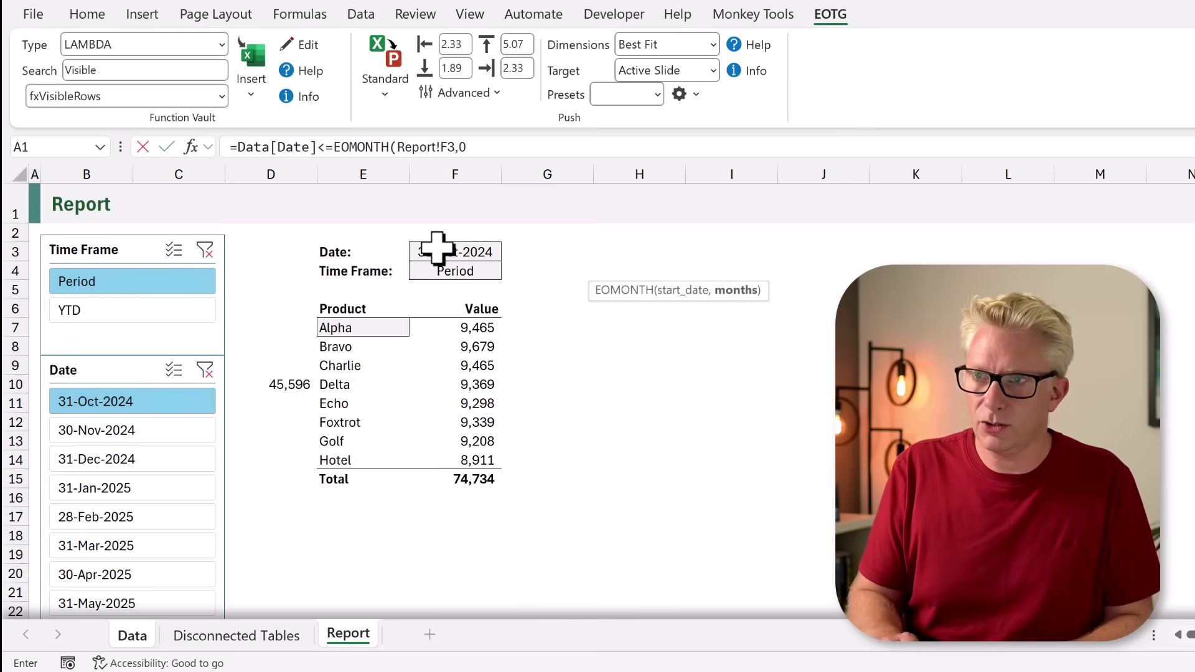
type(")")
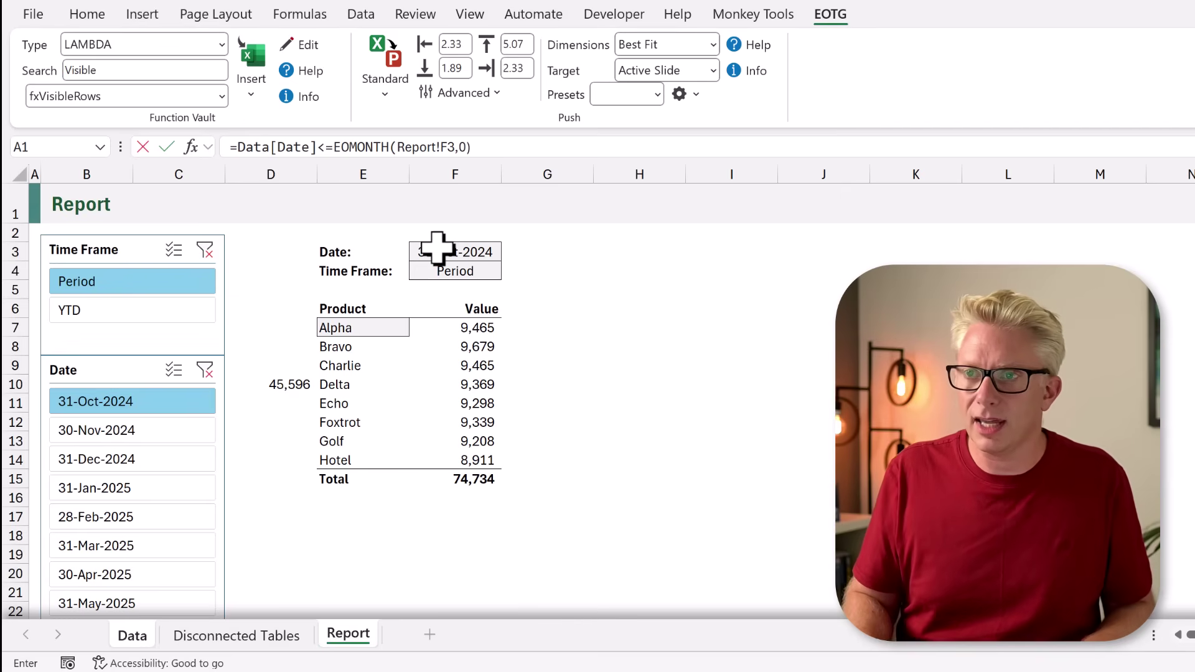
key("Return")
- Enlarge the visible sheet area and check the column G results against the dates around the end of October 2024
key("ctrl+shift+F1")
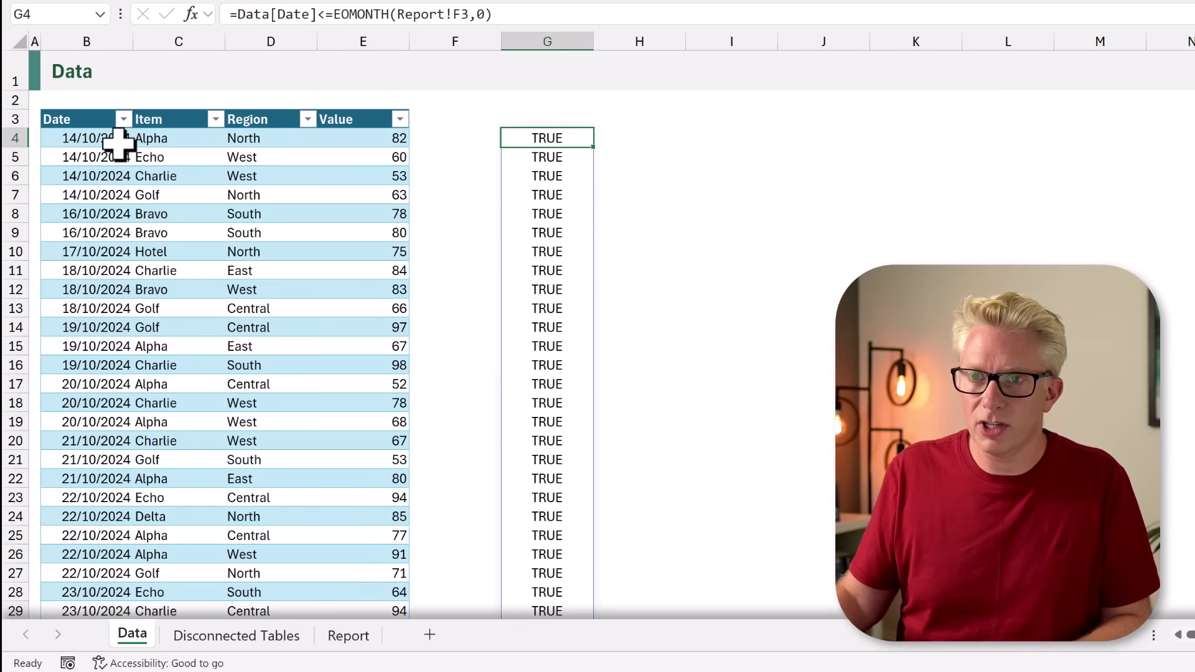
scroll(537, 196, "down", 3)
scroll(537, 196, "down", 10)
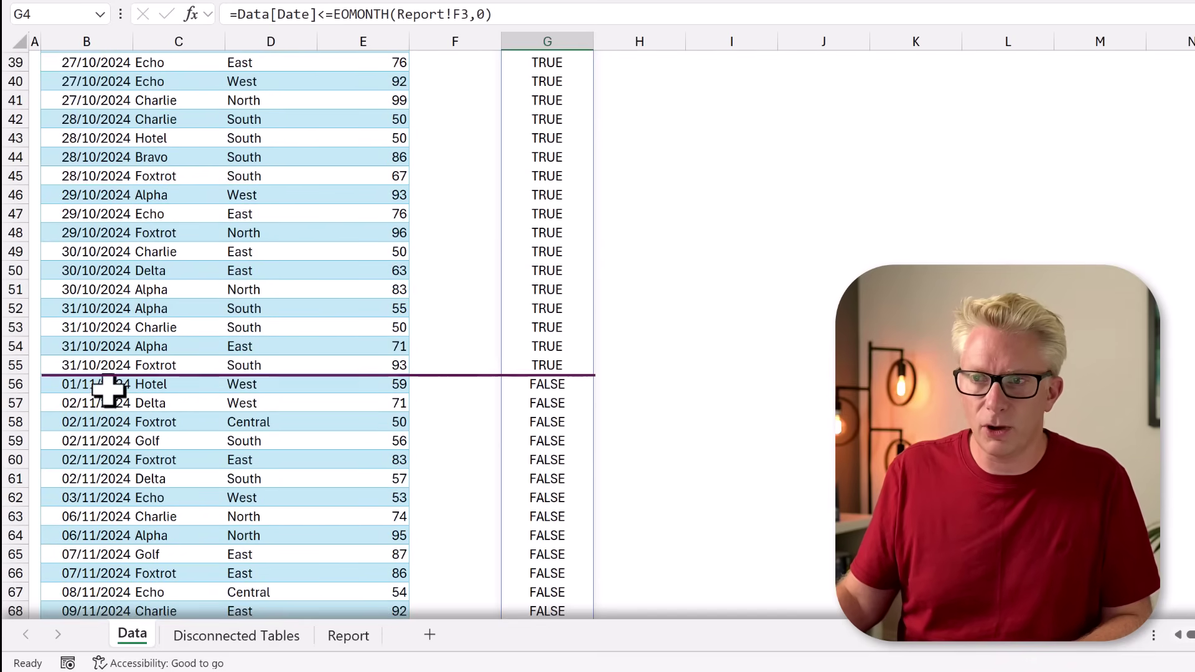
scroll(571, 349, "up", 12)
scroll(570, 346, "up", 1)
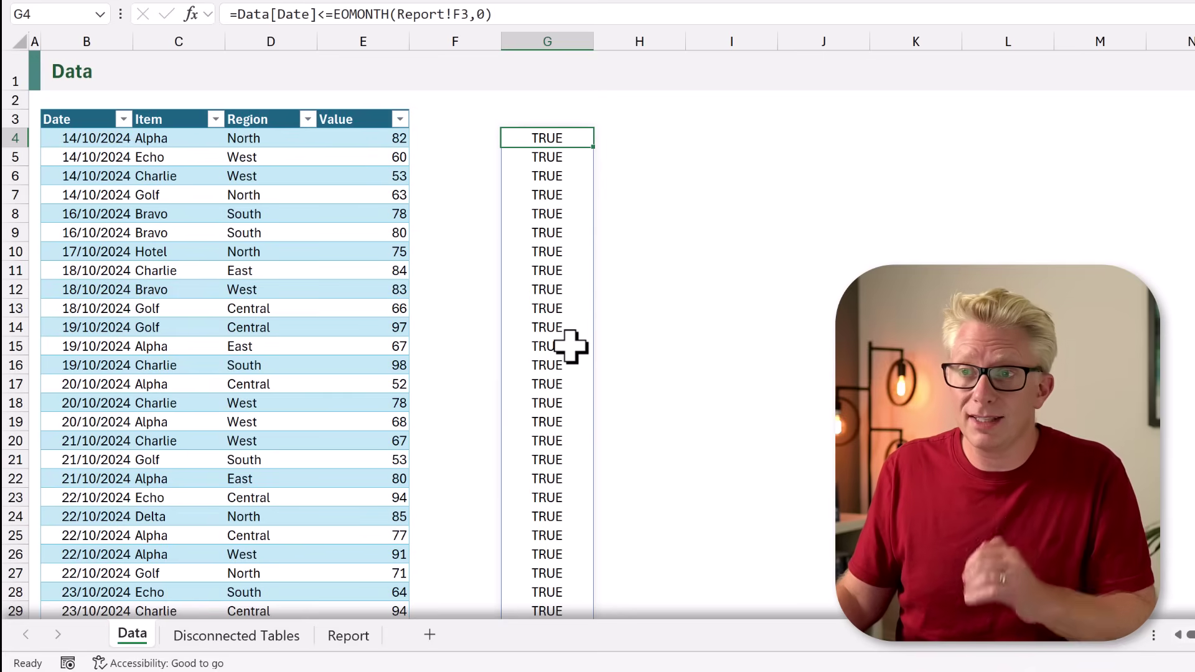
- Wrap the date test in cell G4 in parentheses and add *( after it to begin a second condition
double_click(555, 136)
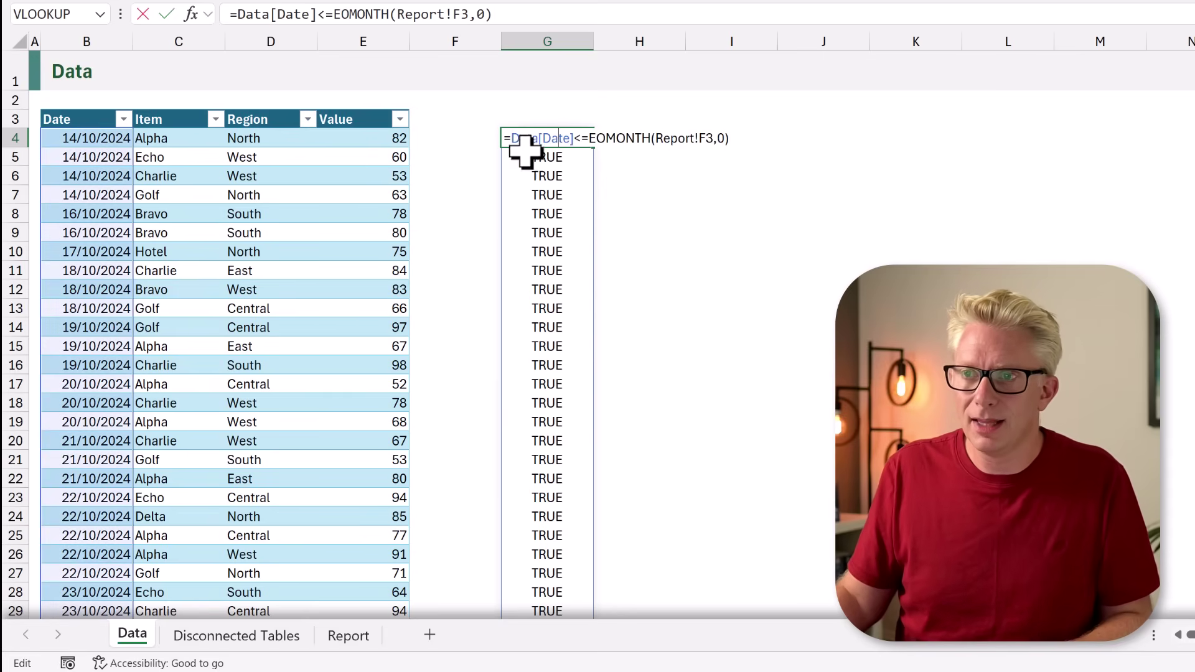
left_click(512, 138)
type("(")
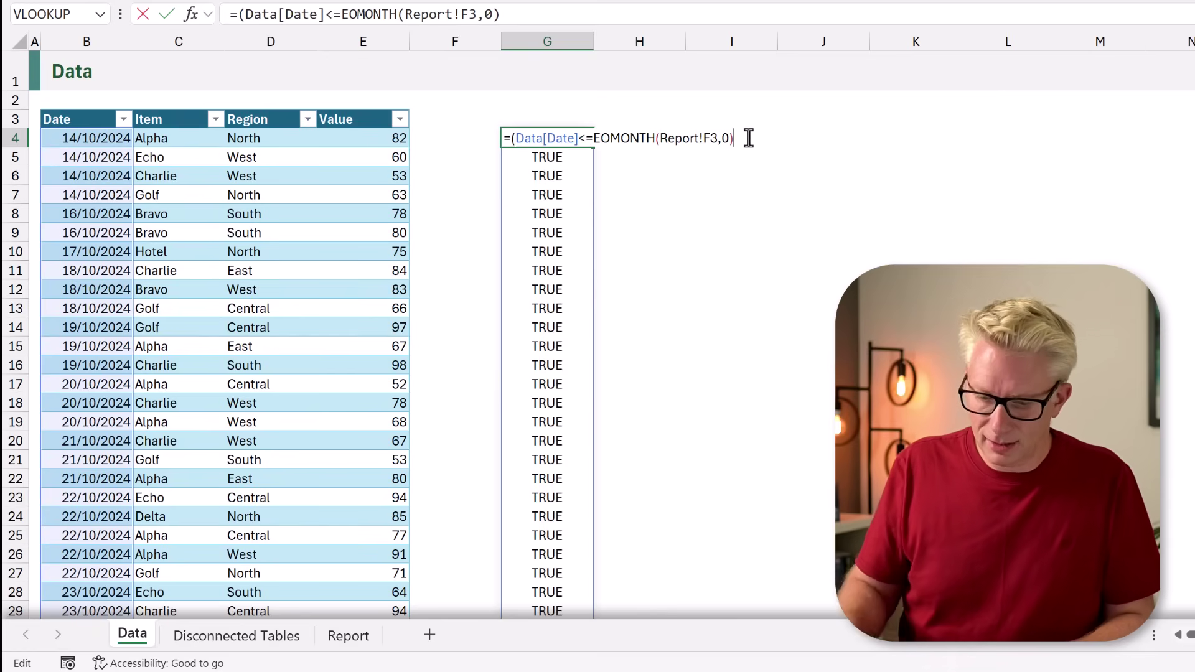
type("(")
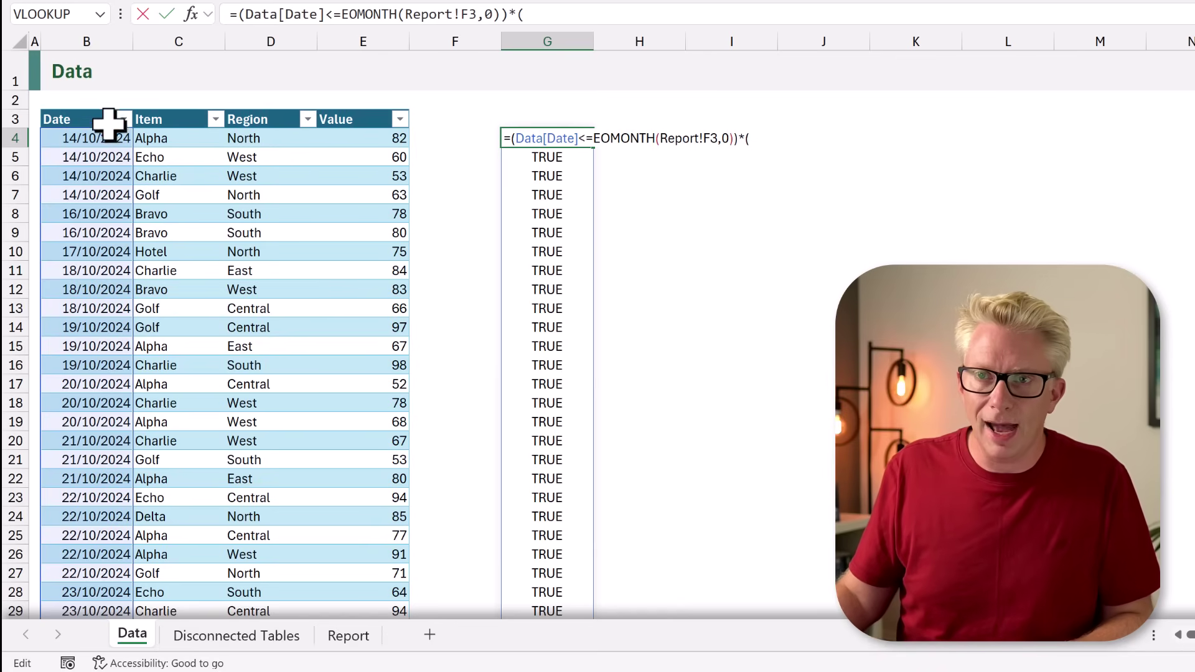
- Complete the G4 formula with the second condition Data[Date]>EOMONTH(Report!F3,-1) and check the column G results around the end of October 2024
left_click(98, 104)
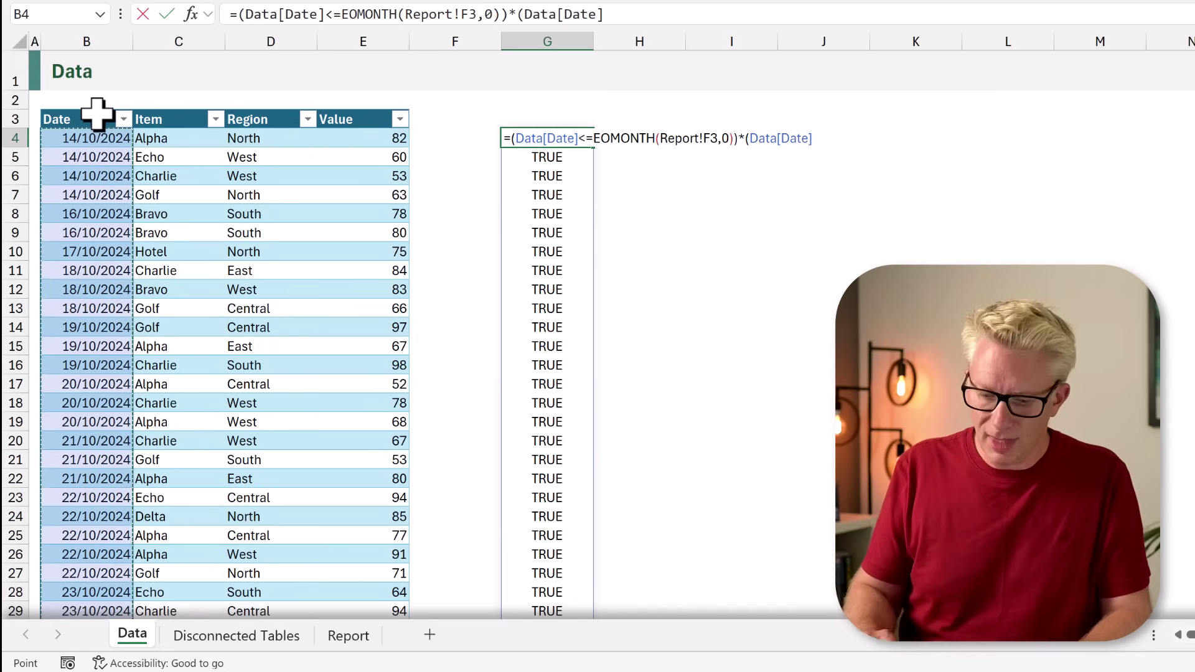
type(">E")
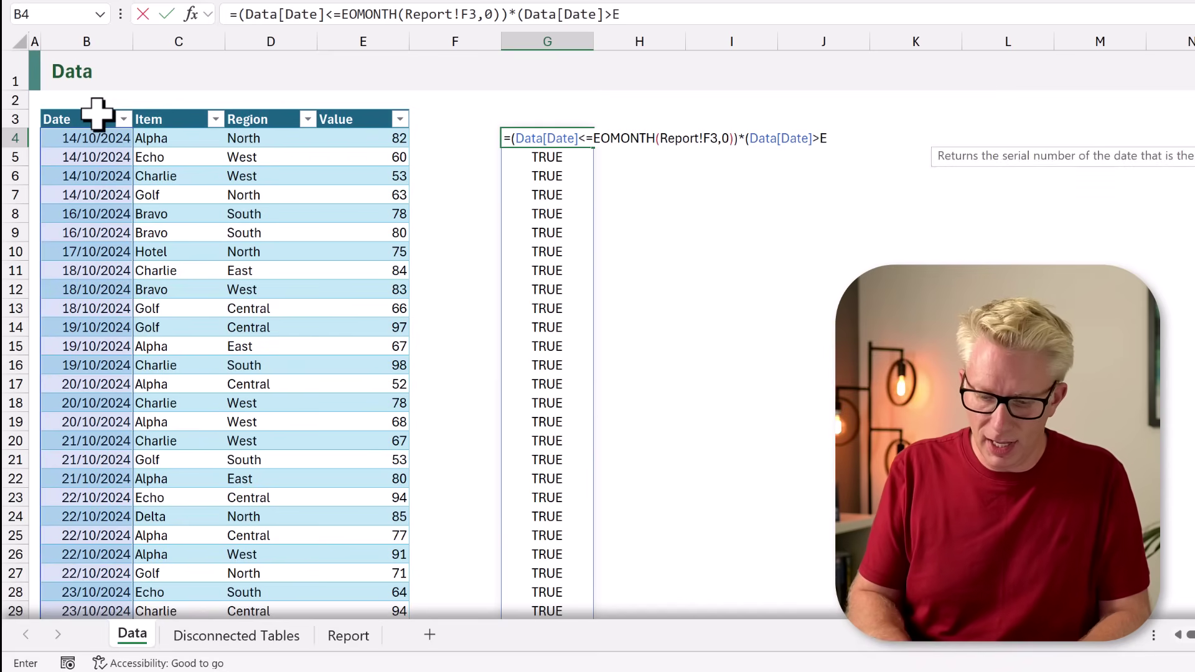
type("OMONTH(")
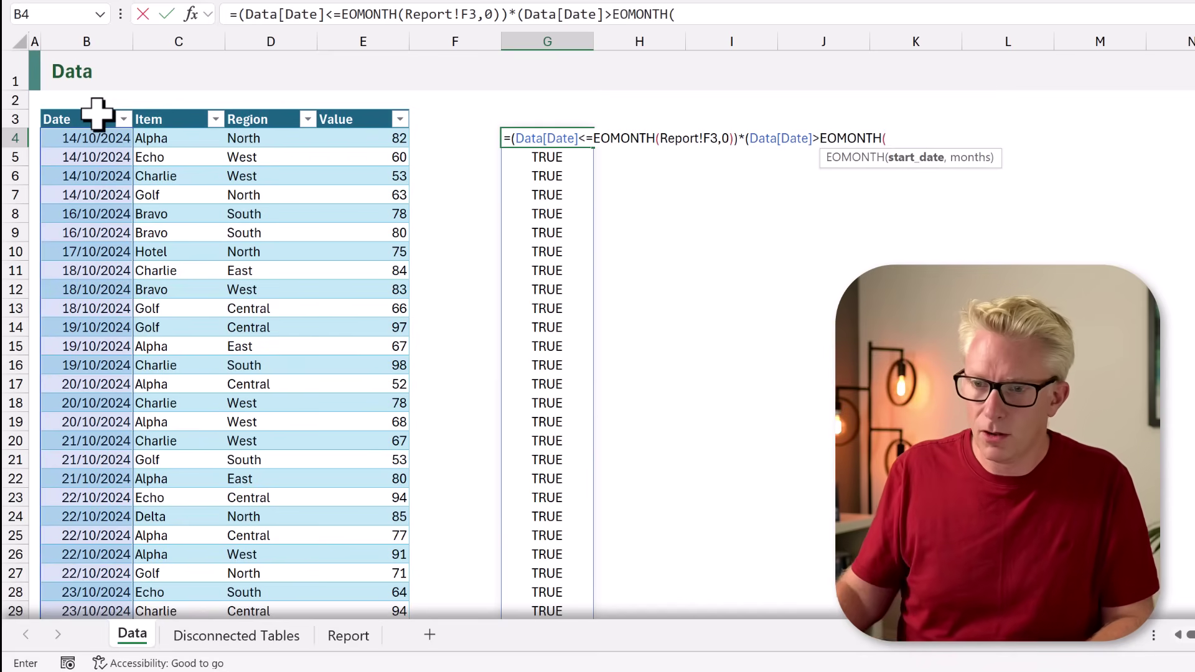
left_click(348, 635)
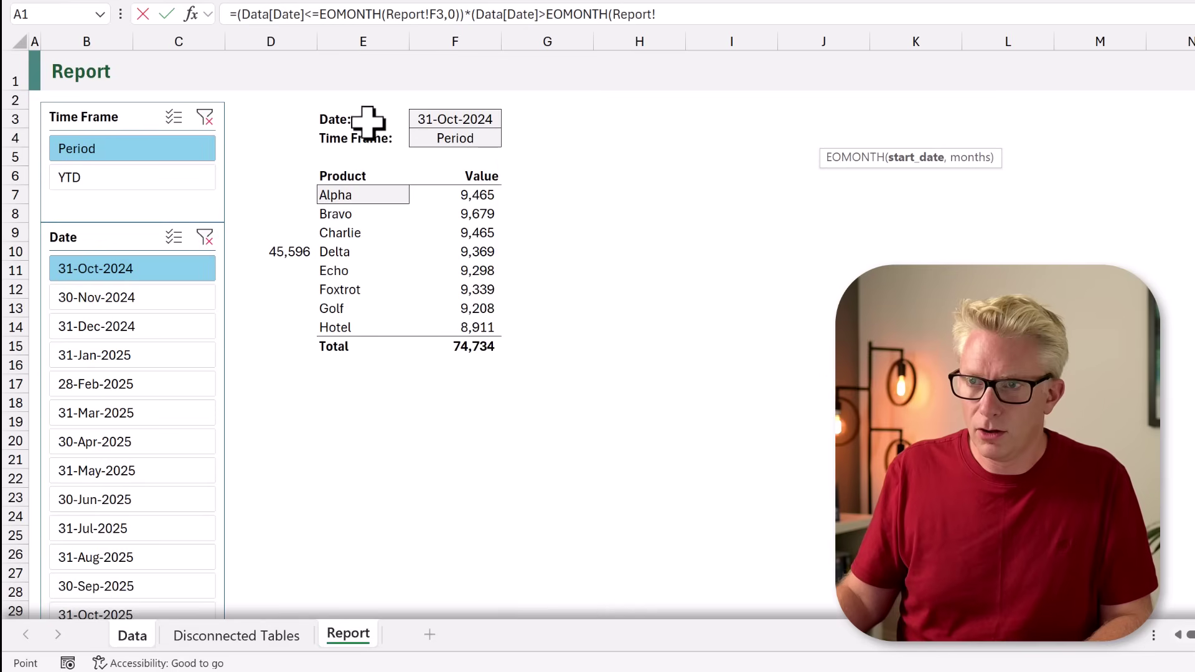
left_click(439, 122)
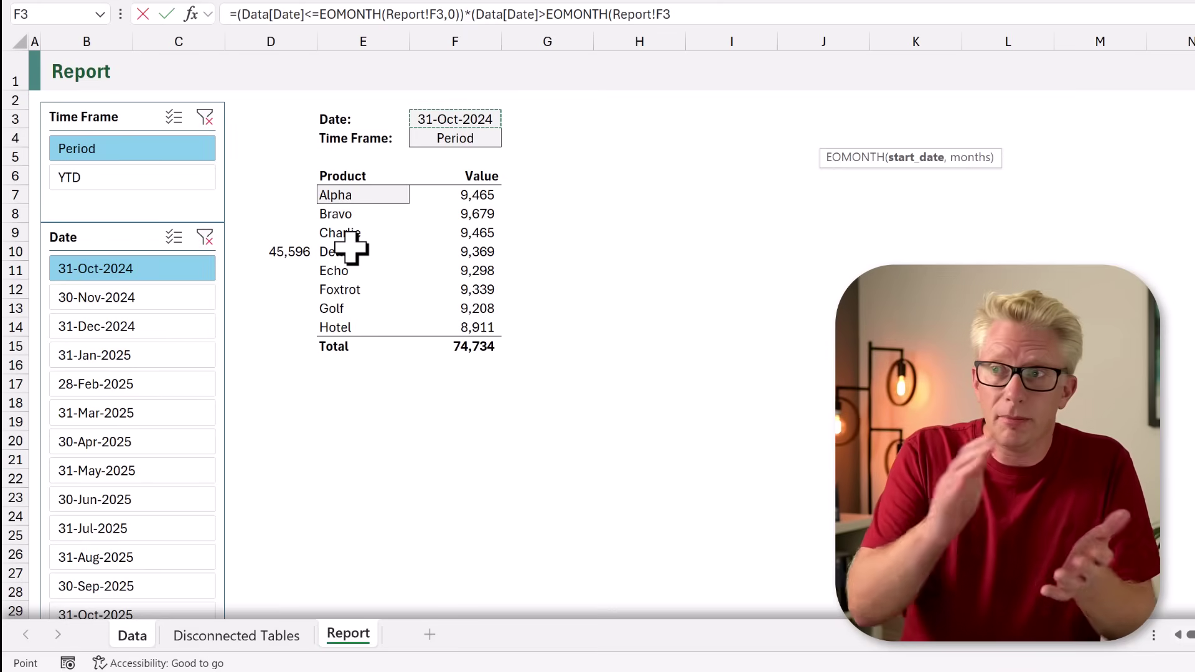
type(",")
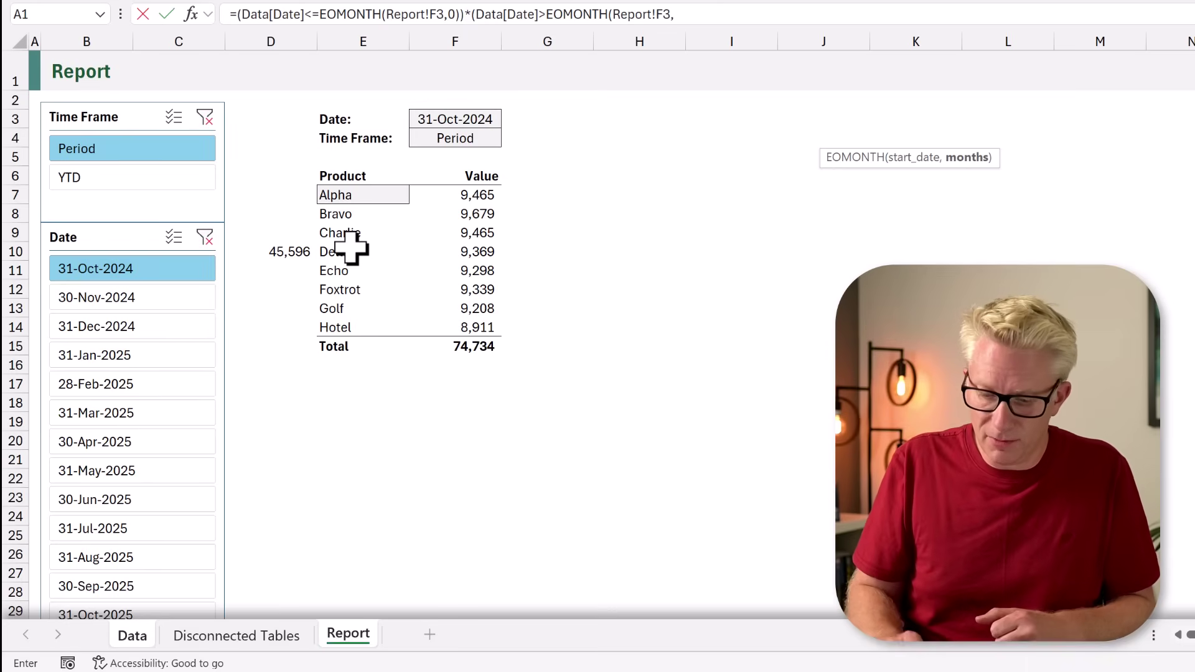
type("-1")
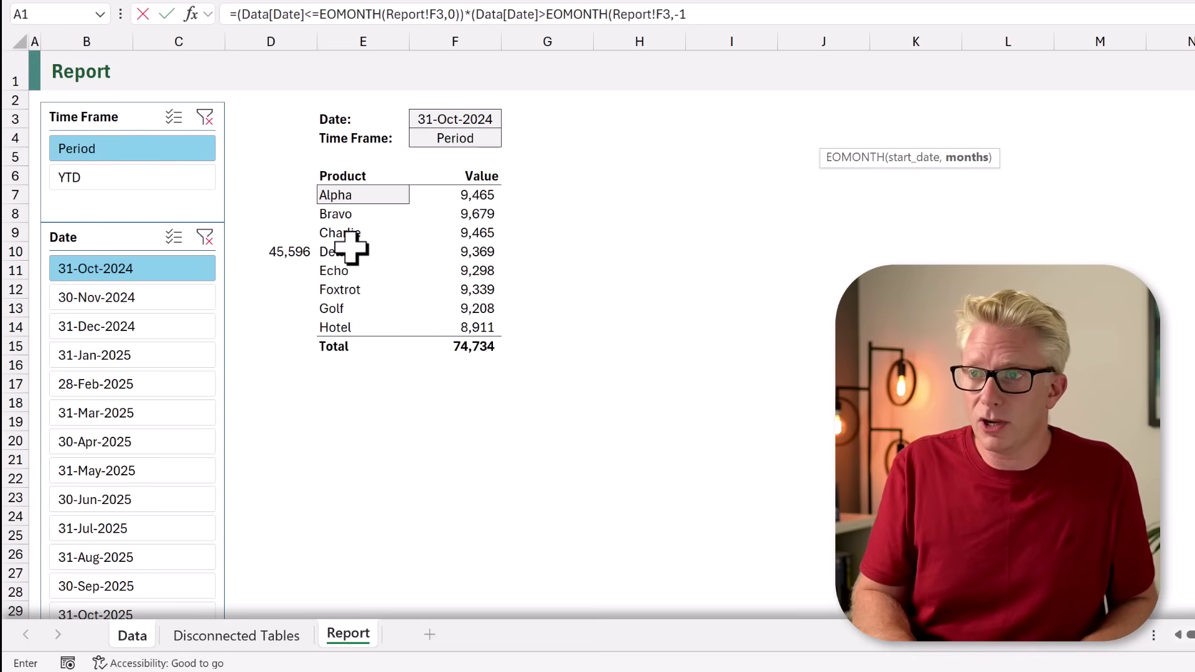
type(")")
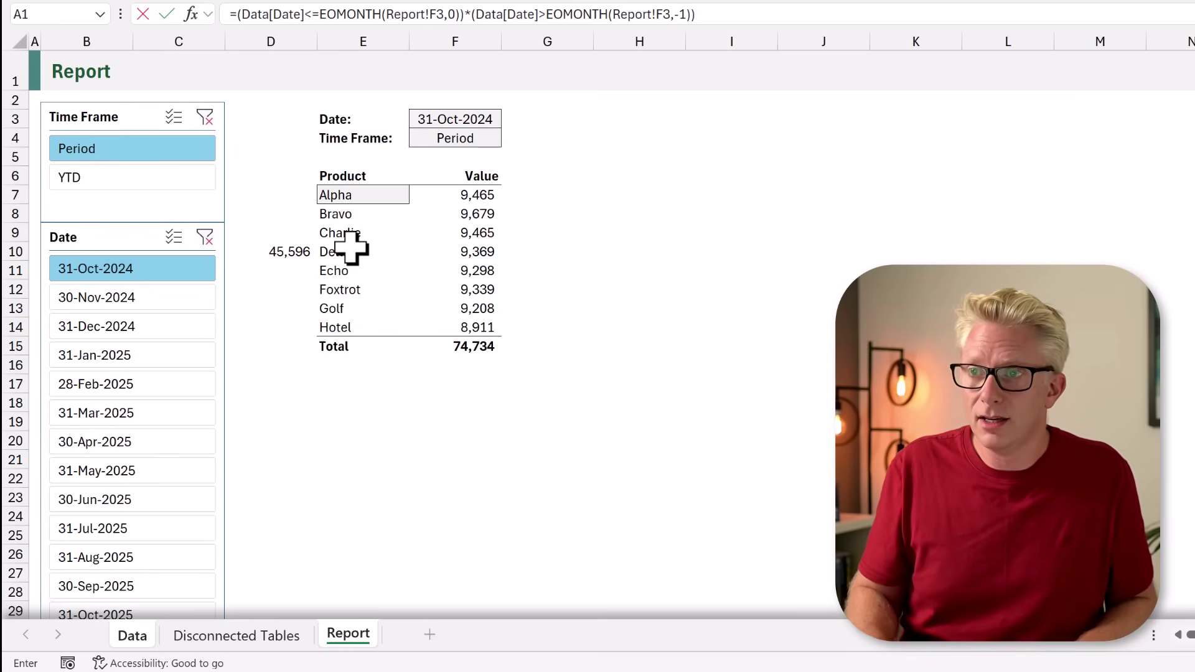
key("Return")
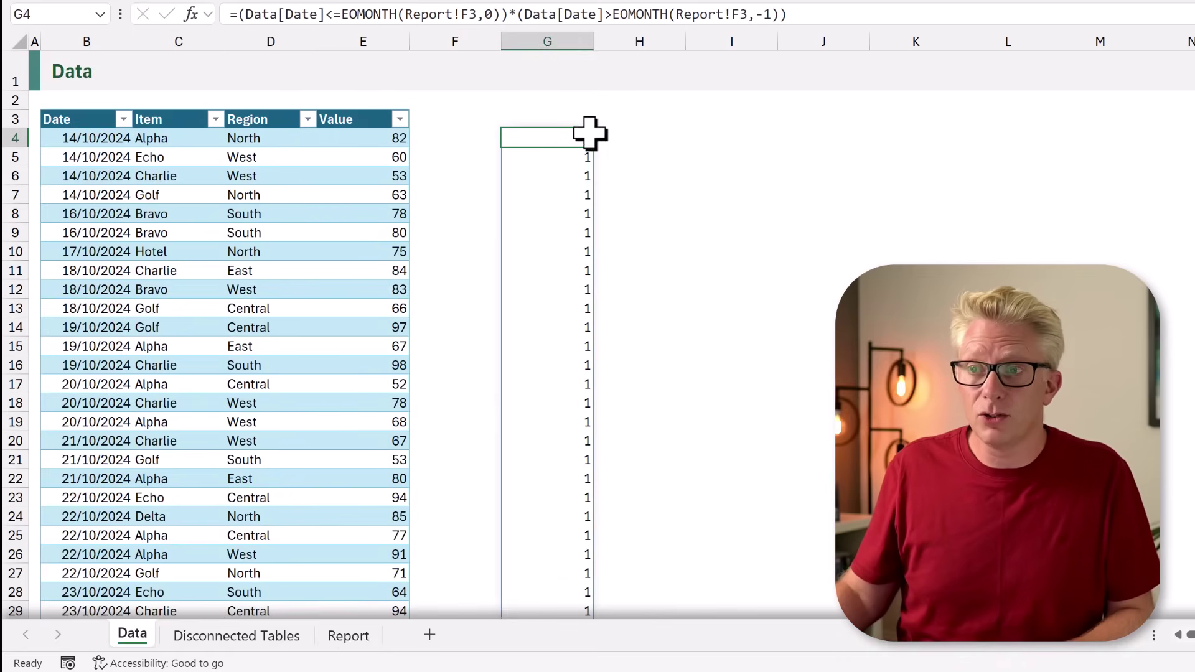
scroll(576, 137, "down", 12)
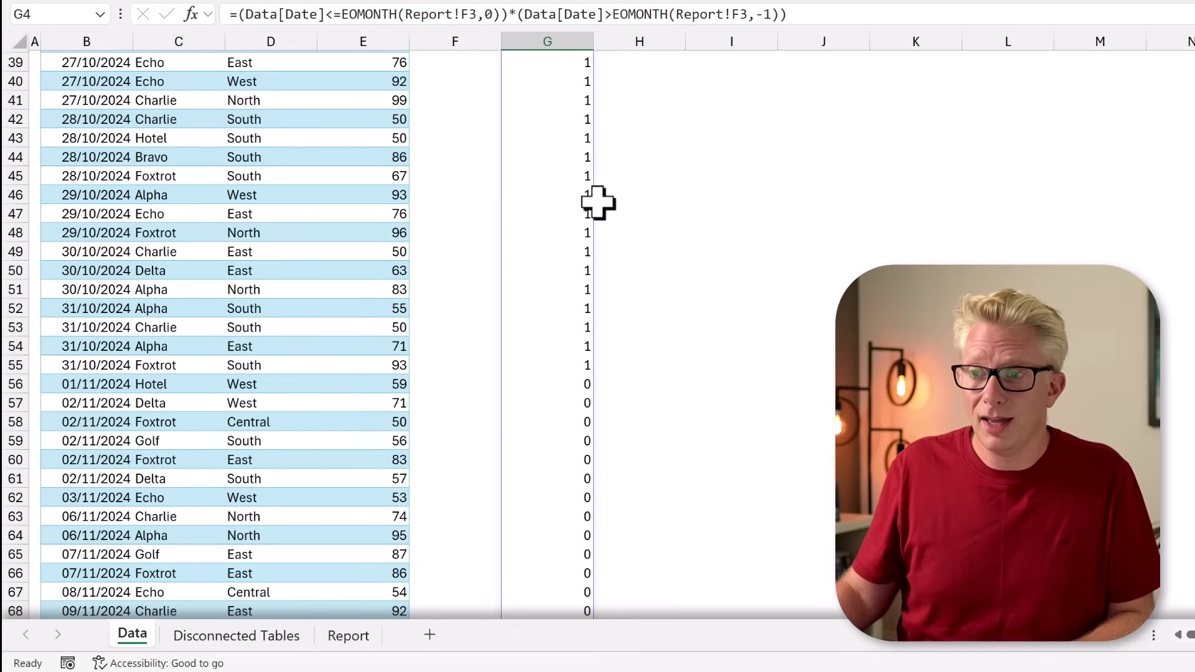
- Set the Report sheet's Date slicer to 30-Nov-2024 and check the Data sheet's column G results from October to early December 2024
left_click(358, 635)
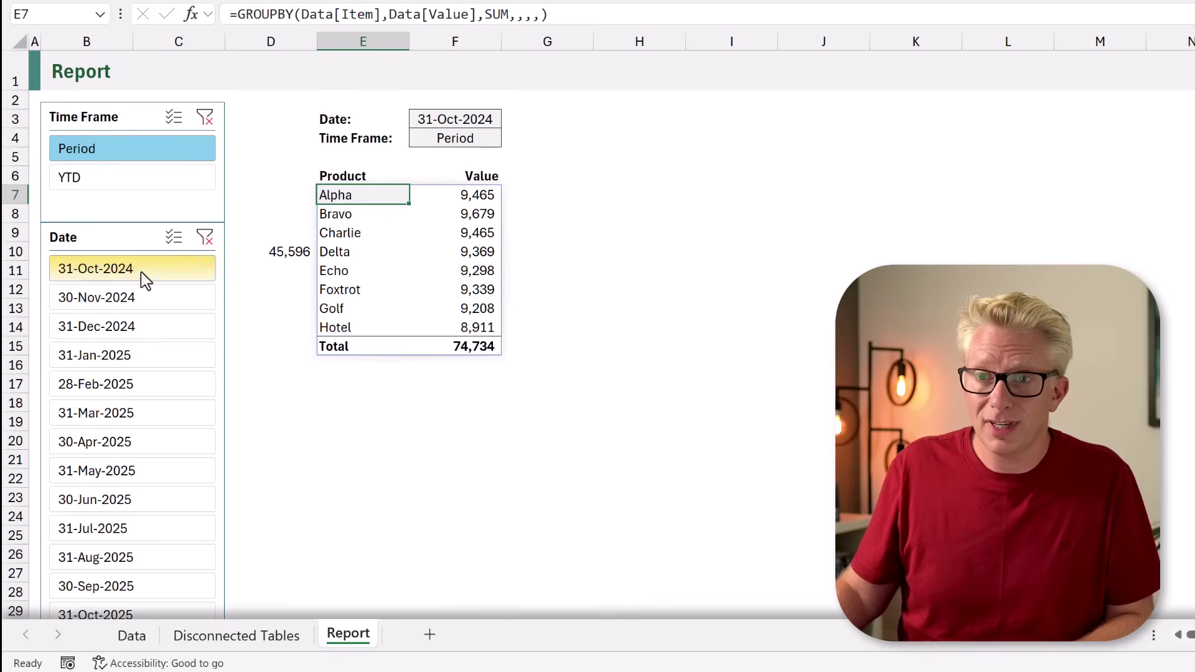
left_click(137, 304)
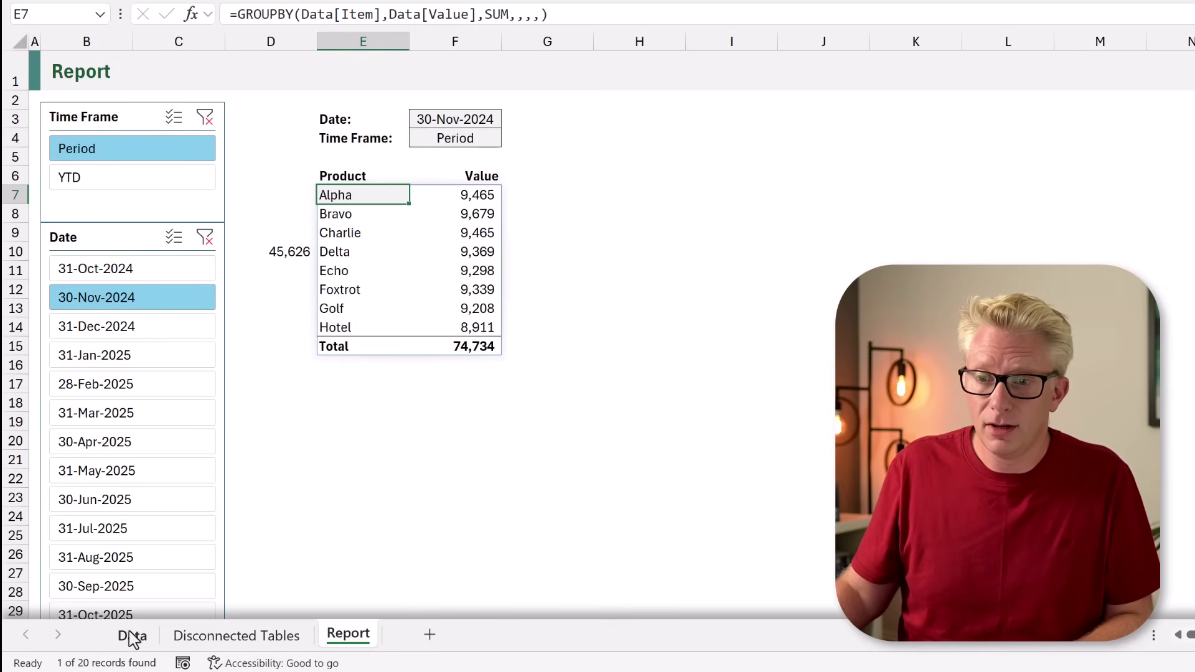
key("ctrl+Page_Up")
key("ctrl+Page_Up")
scroll(493, 227, "up", 12)
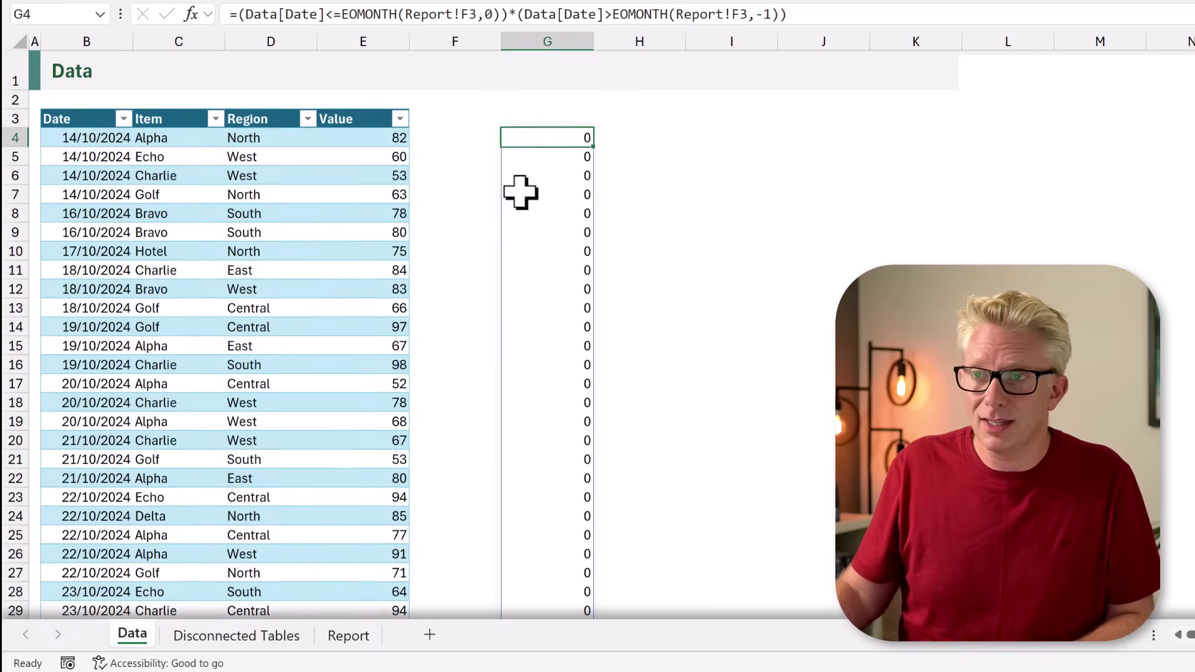
scroll(520, 193, "down", 18)
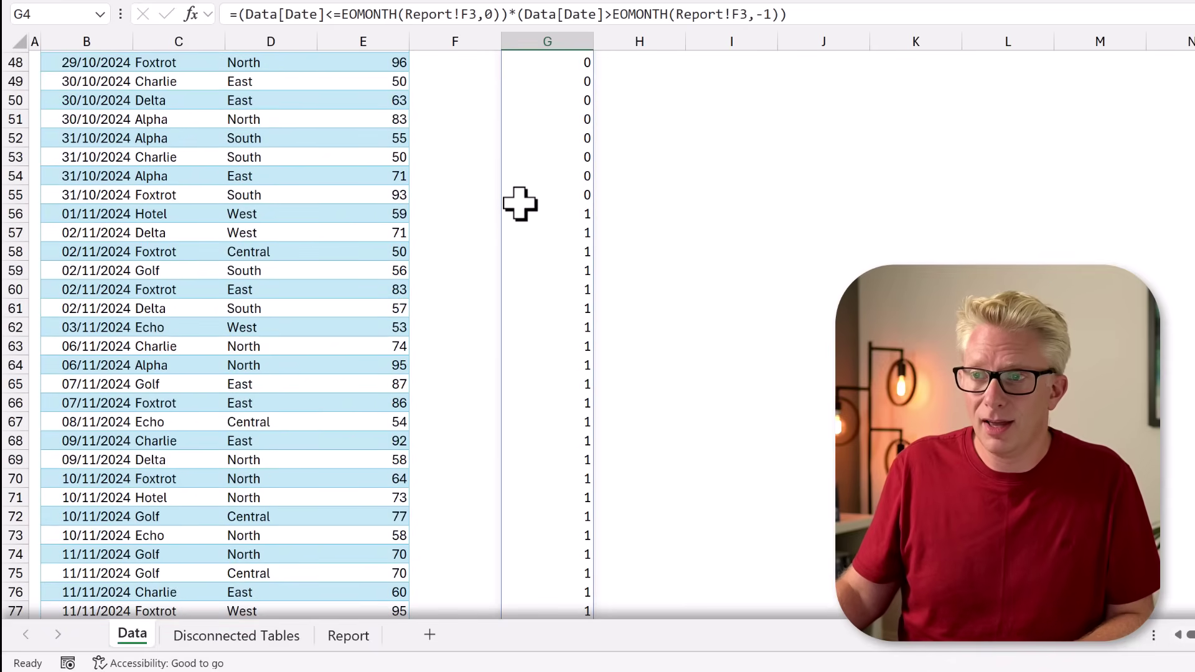
scroll(520, 203, "down", 20)
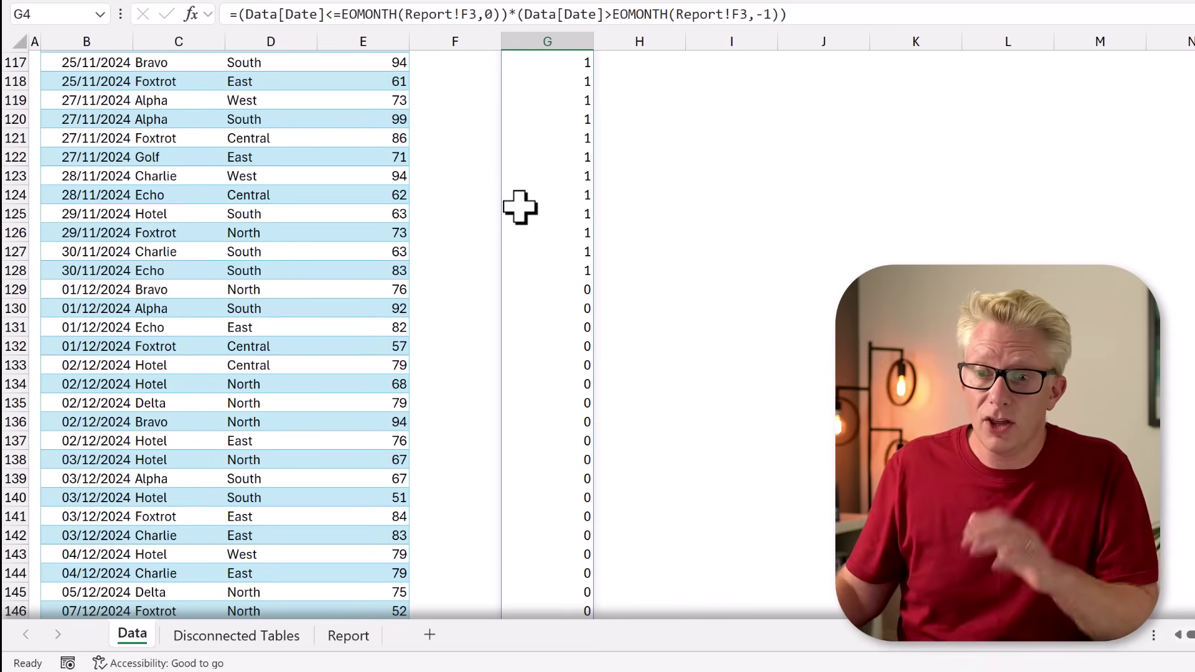
scroll(560, 245, "up", 20)
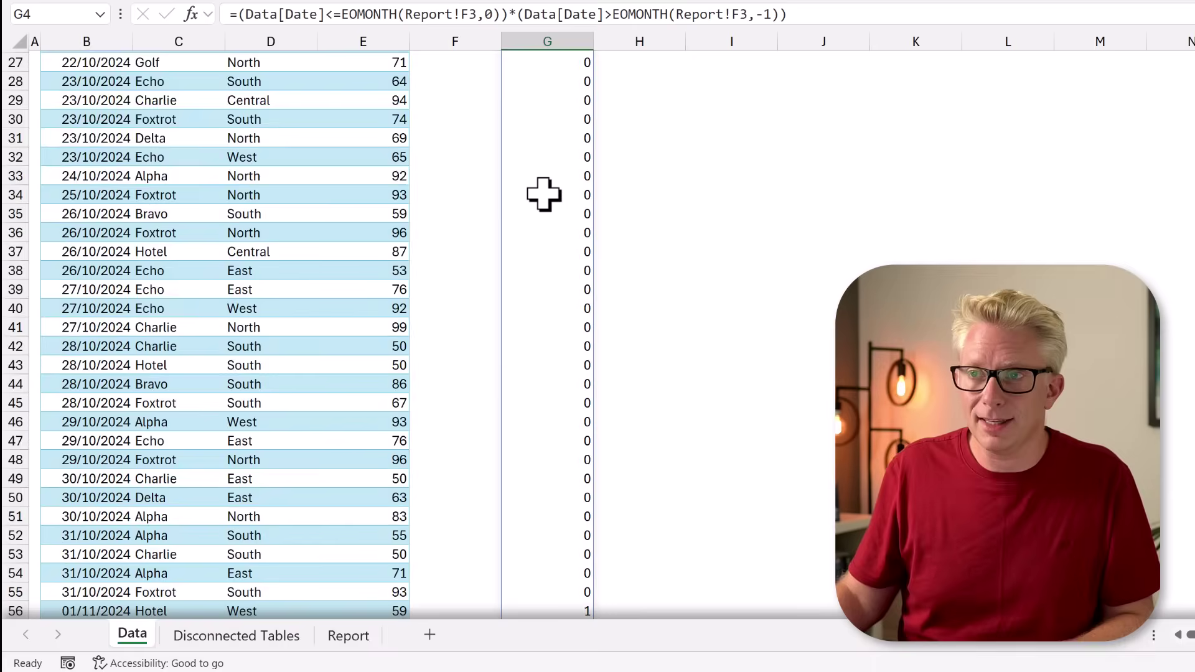
scroll(544, 195, "up", 1)
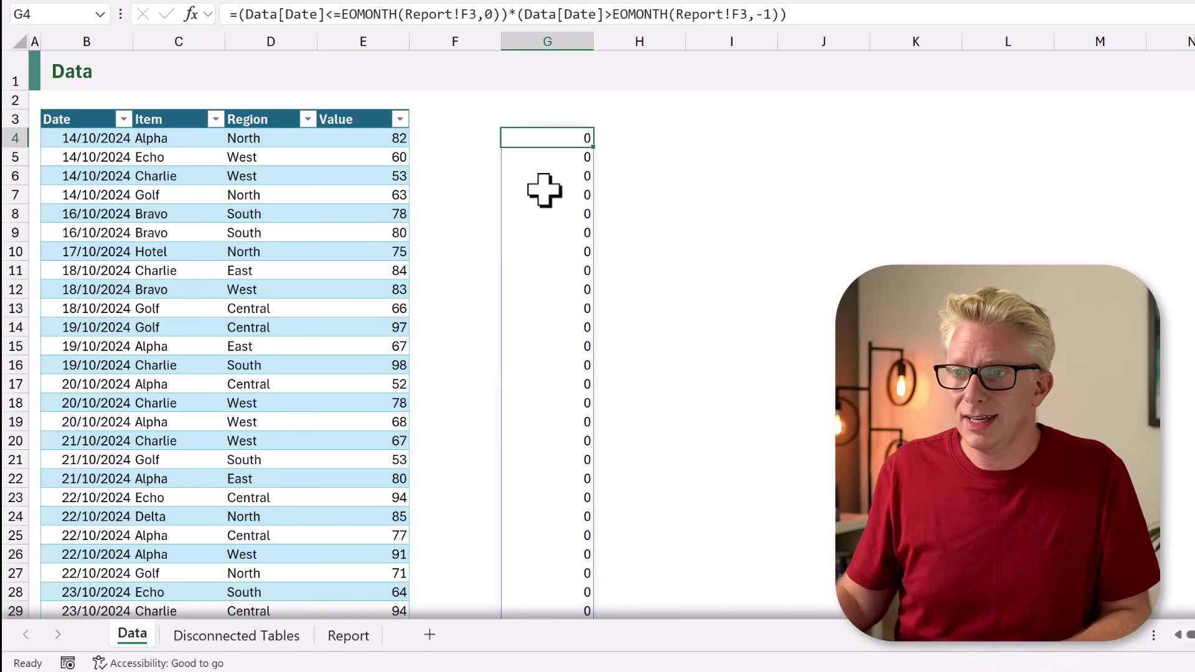
- Wrap the G4 formula in SWITCH(Report!F4, and put "Period", before the existing date test on a new line
double_click(546, 139)
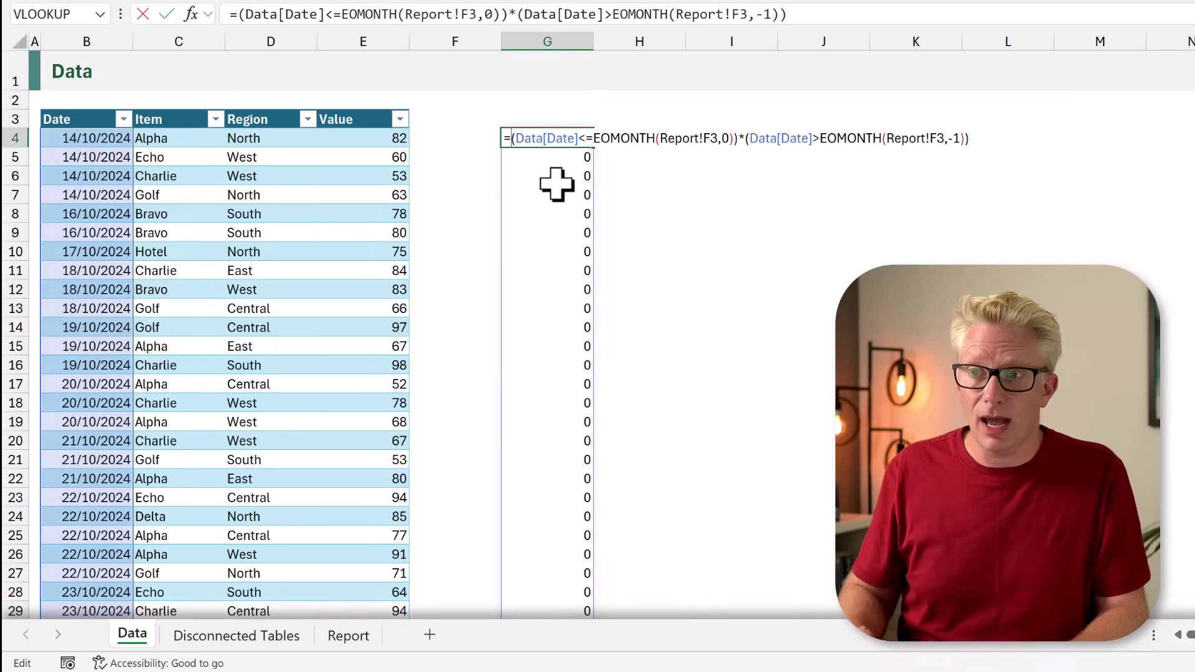
type("S")
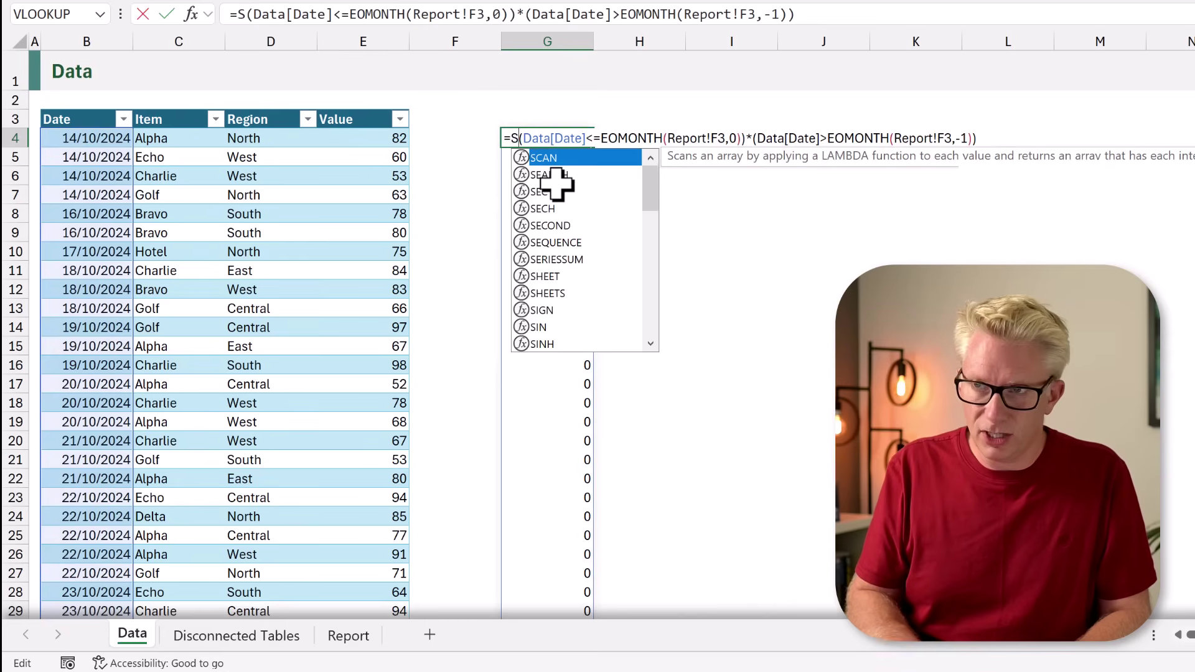
type("WITCH(Report!")
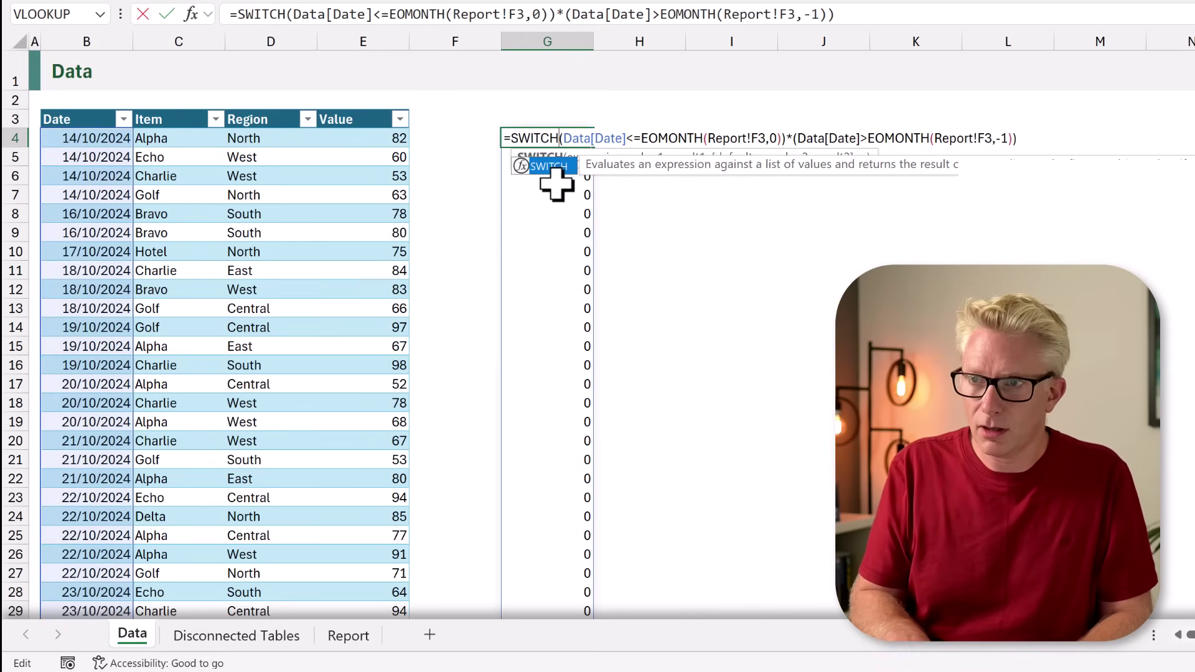
left_click(348, 636)
left_click(457, 136)
type(",")
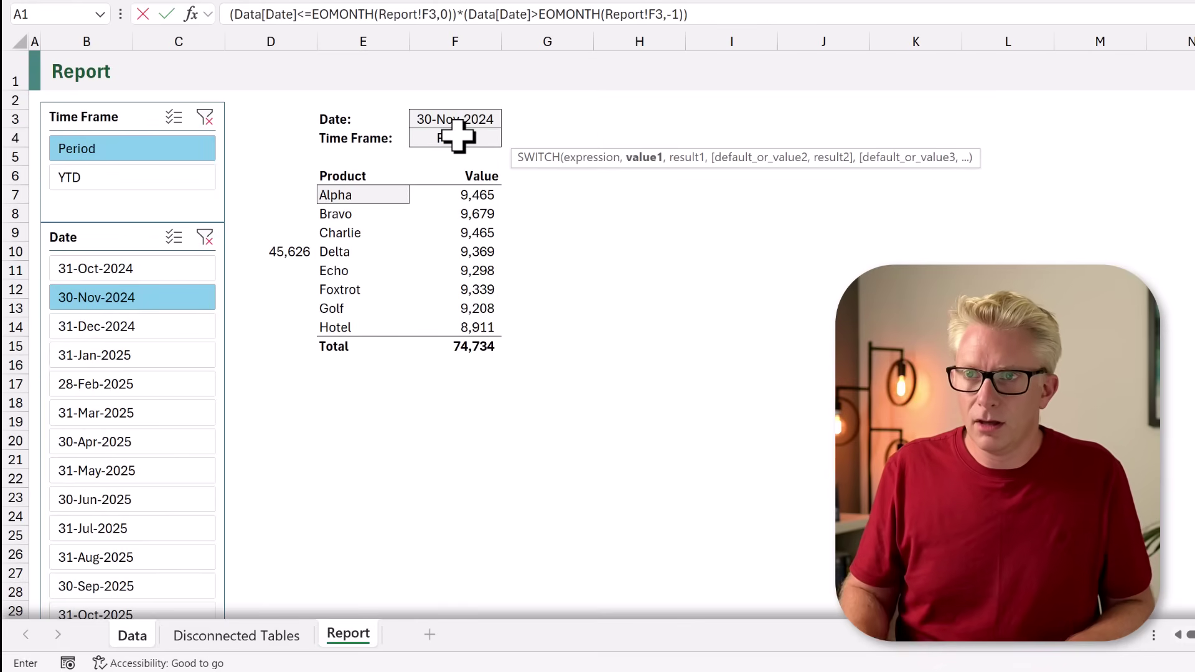
left_click(129, 635)
key("Return")
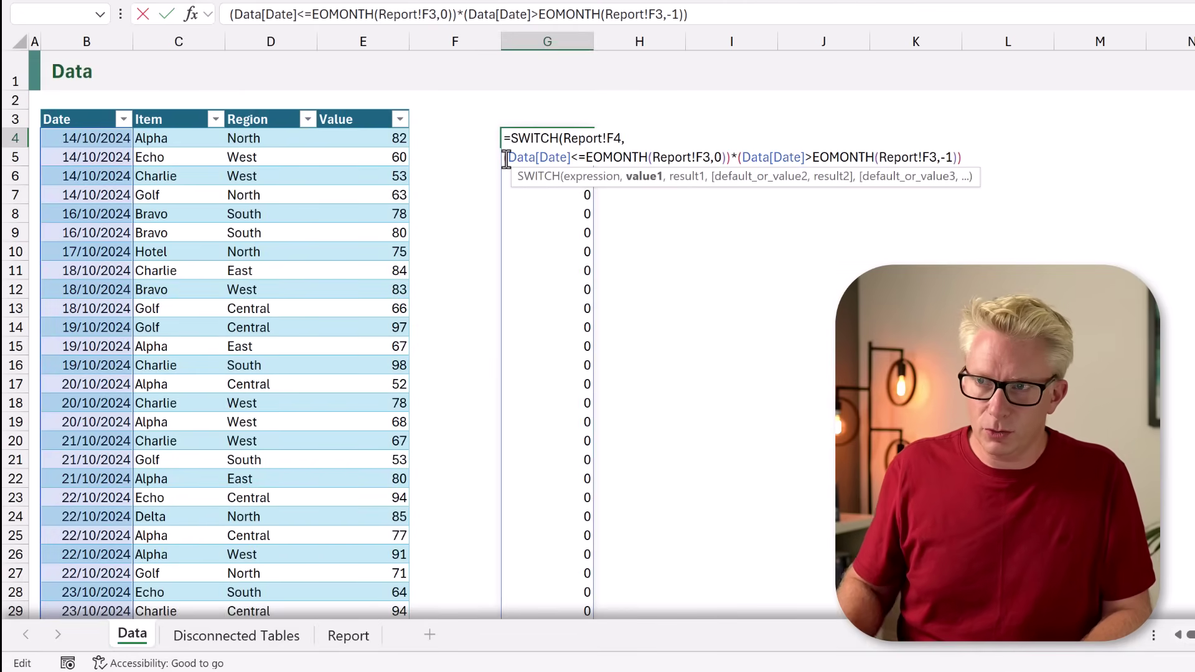
type("\"Period\",")
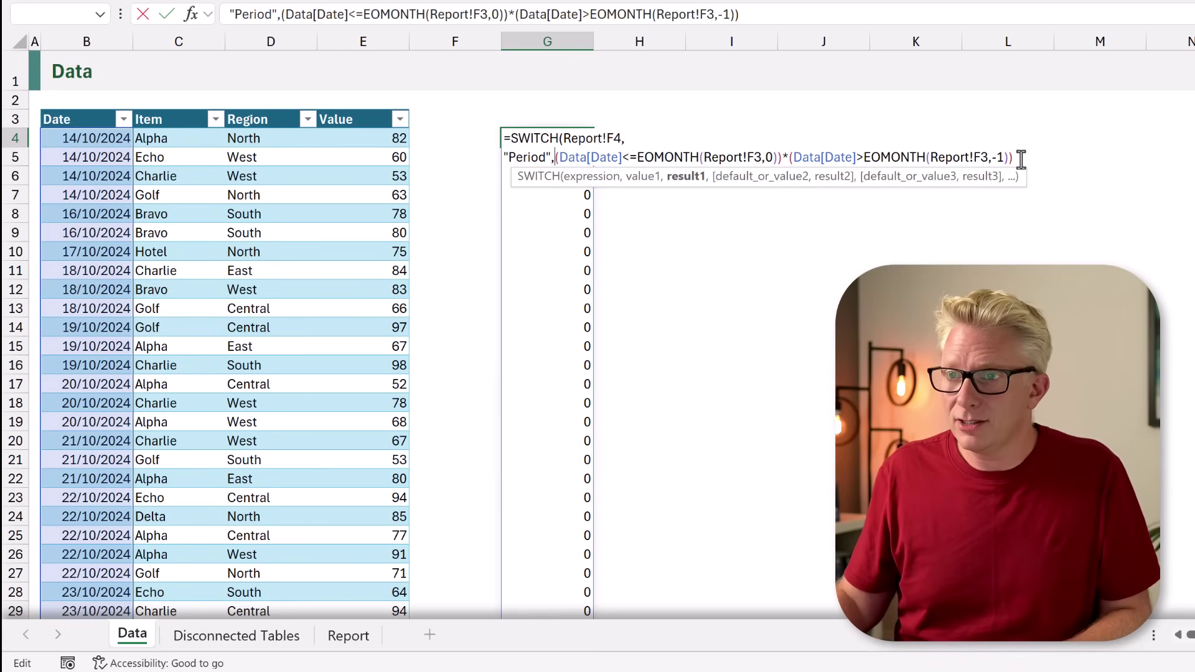
- Add a comma after the Period result and enter "YTD", as the second SWITCH value on a new line
type(",")
key("alt+Return")
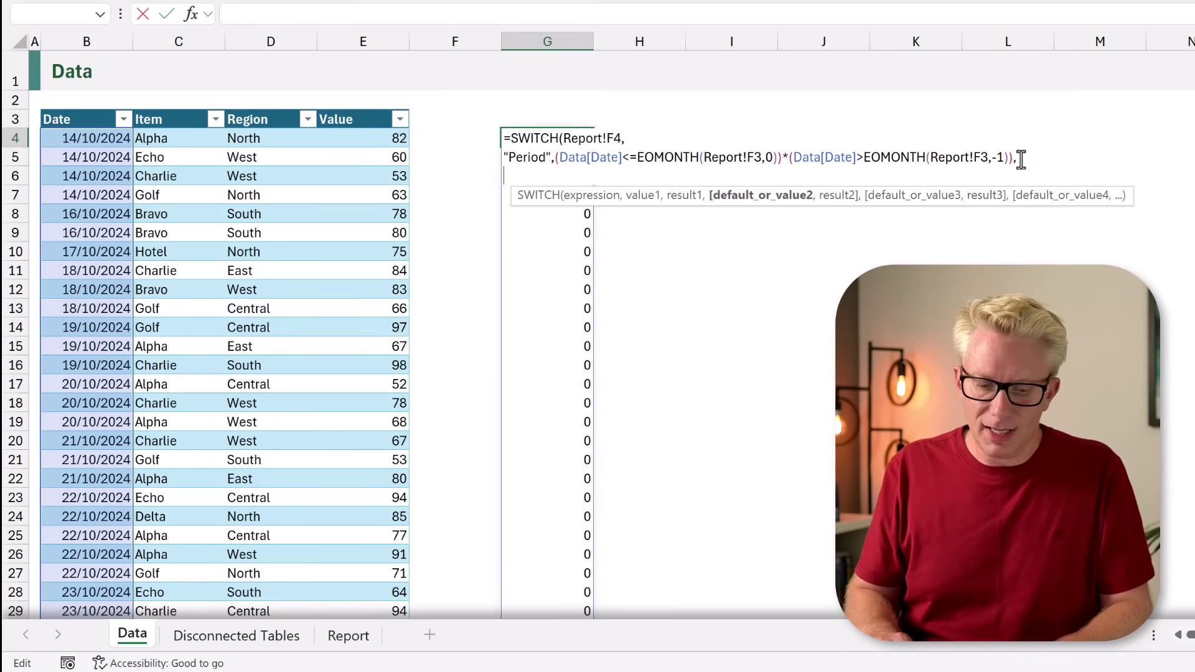
type("W")
key("BackSpace")
type("\"")
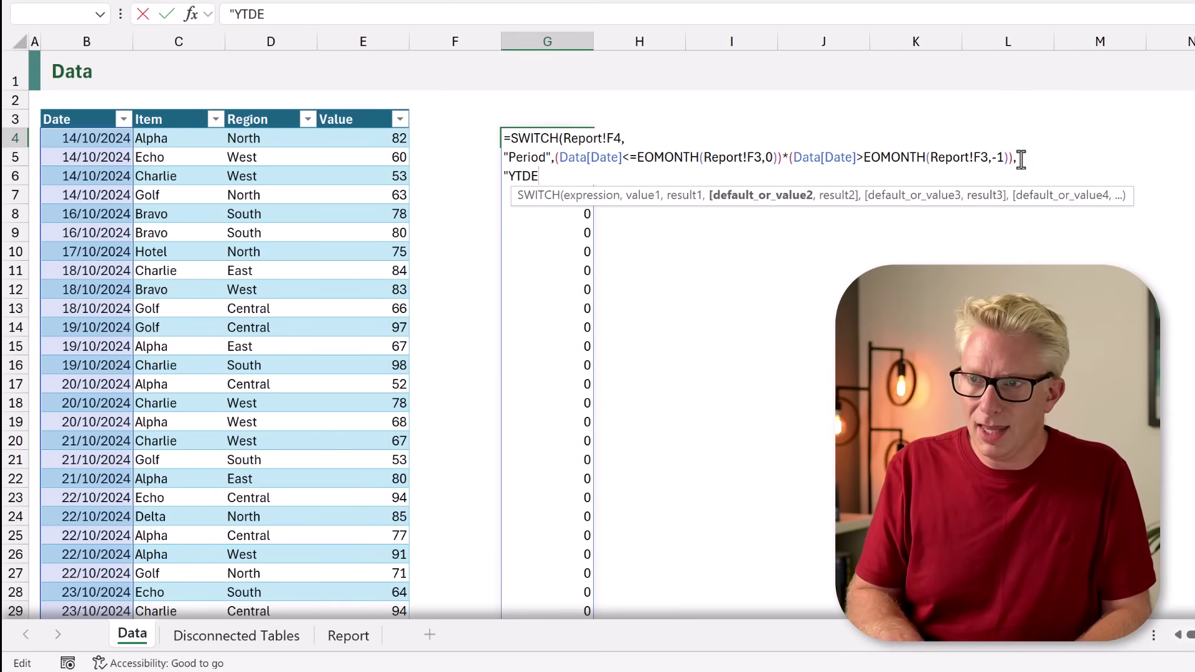
type("YTD\",")
- Copy the Period date test into the YTD result of the G4 SWITCH formula and end it with a closing parenthesis
left_click_drag(1019, 160, 557, 156)
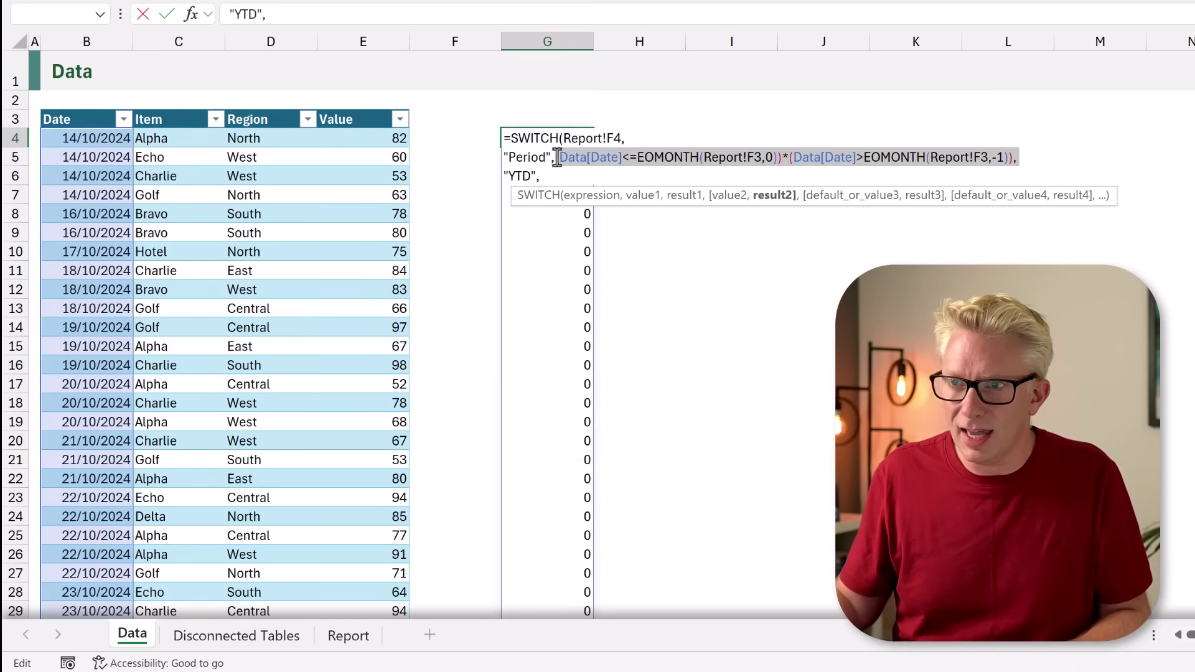
key("ctrl+c")
left_click(547, 176)
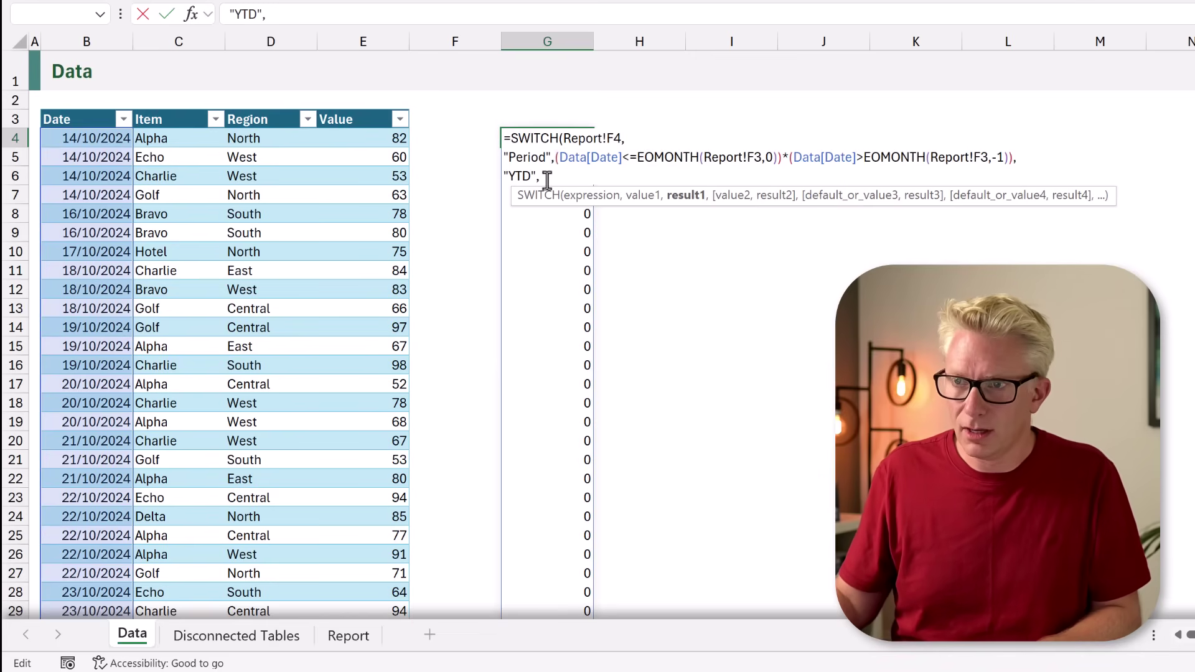
key("ctrl+v")
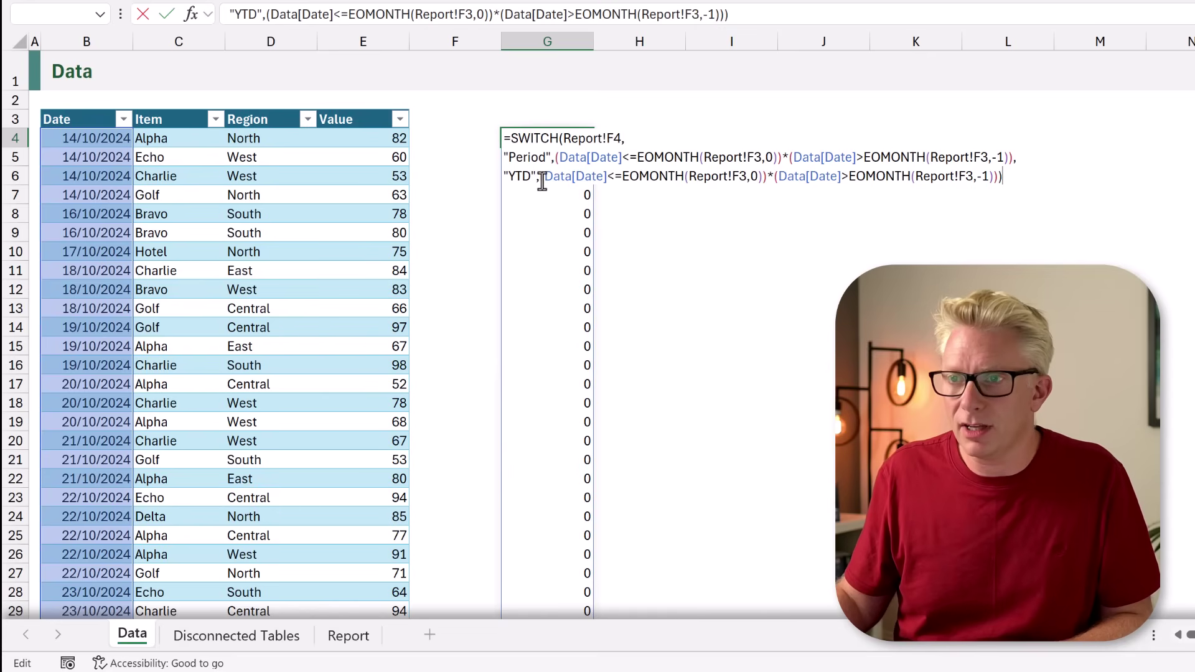
- Delete the second date condition, (Data[Date]>EOMONTH(Report!F3,-1)), from the YTD result of the G4 SWITCH formula
left_click_drag(541, 176, 714, 182)
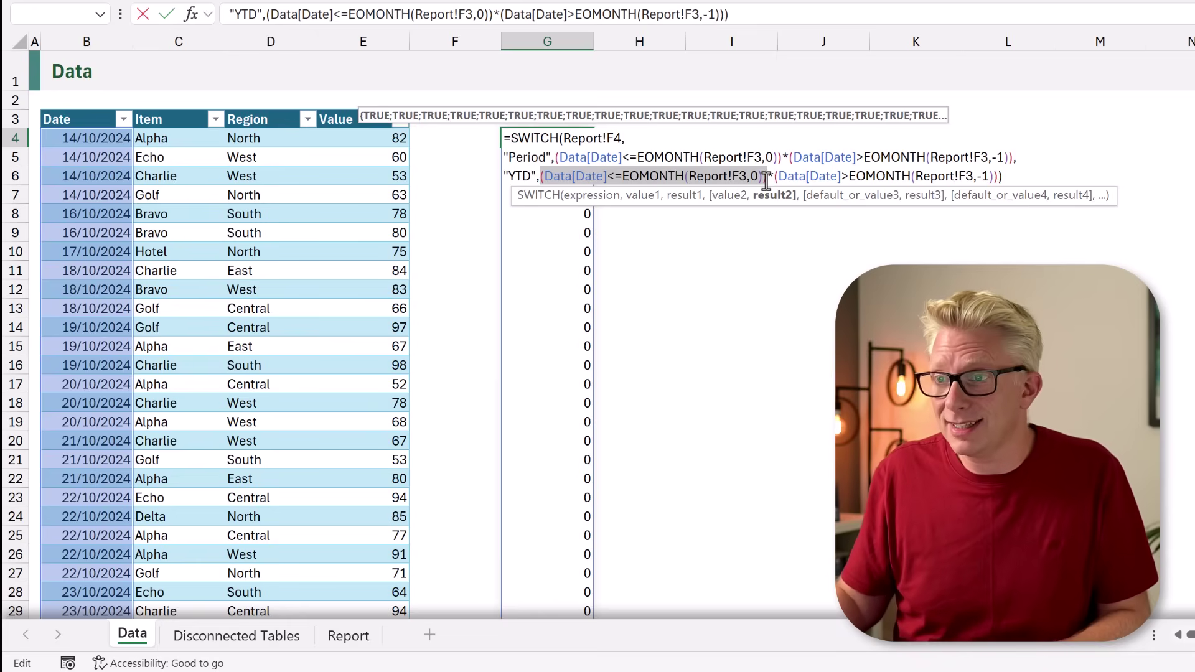
left_click(772, 178)
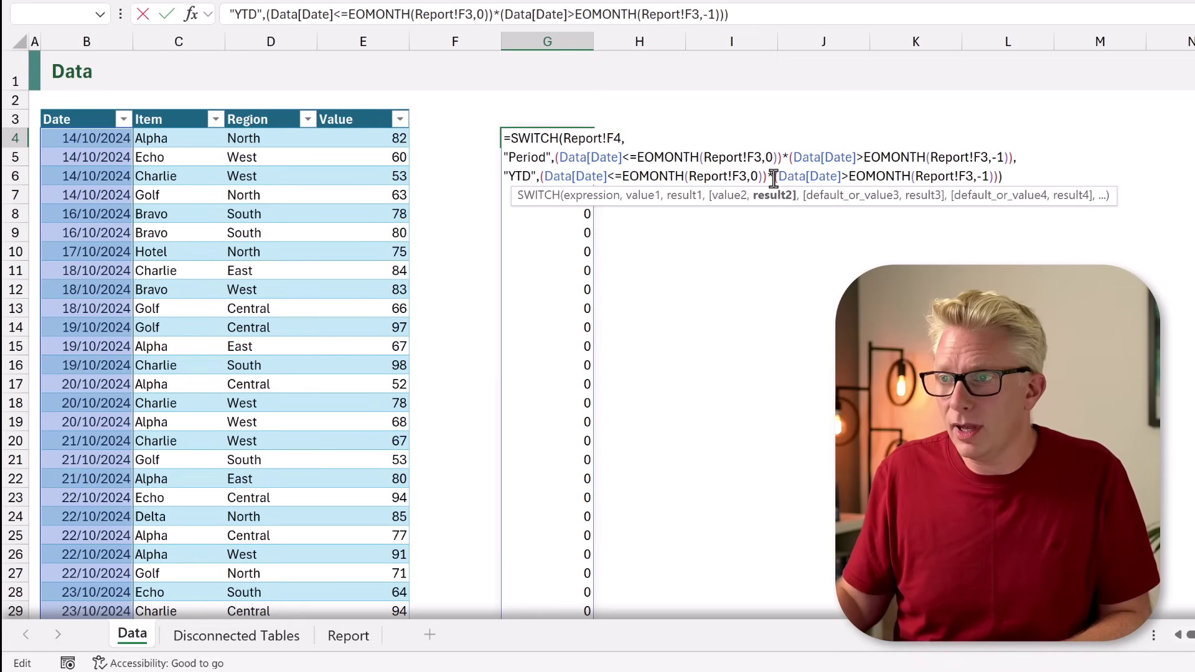
left_click_drag(776, 179, 956, 189)
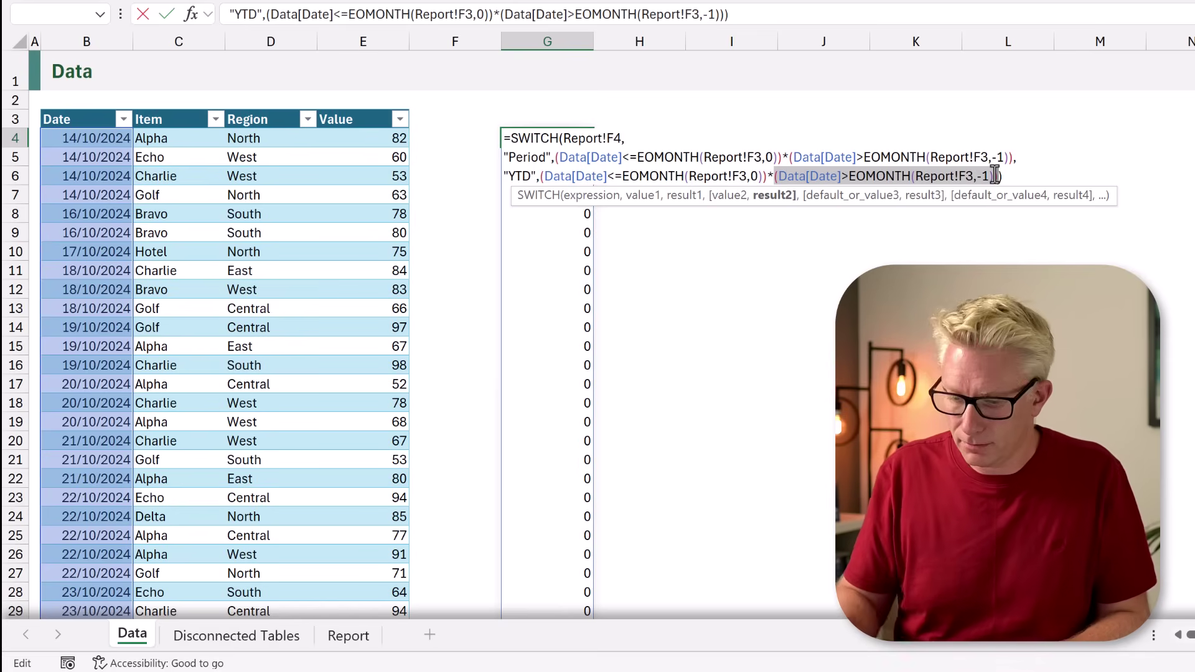
key("Delete")
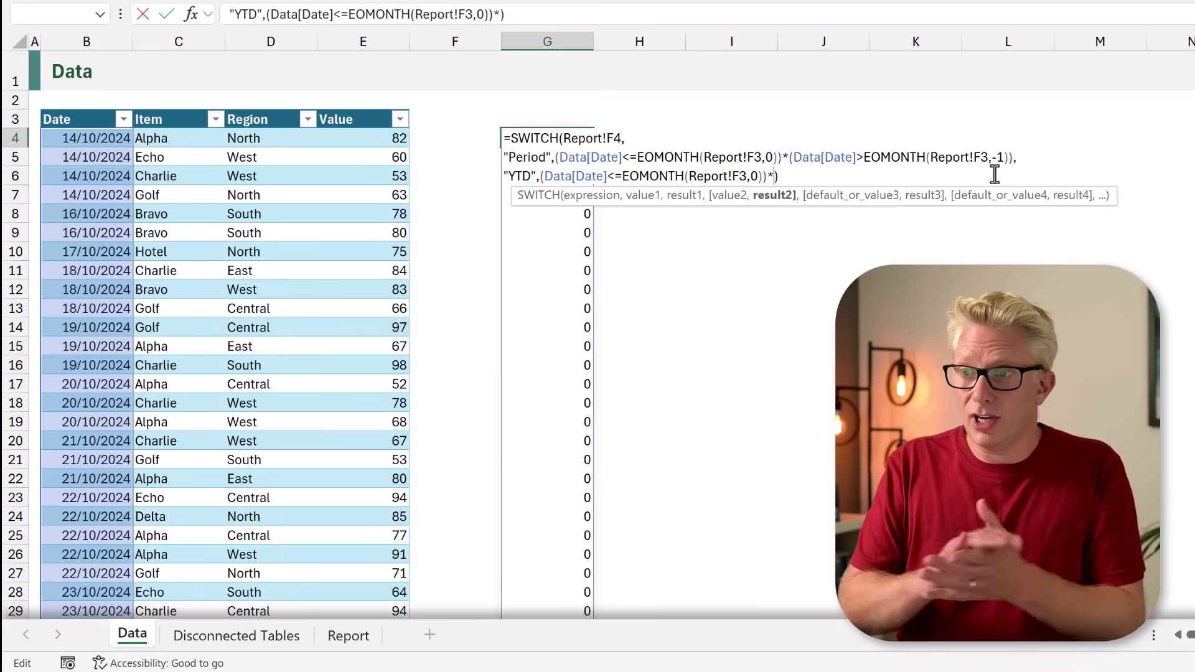
- Start a new second YTD condition in the G4 formula with (Data[Date]>DATE(YEAR(Report!F3), followed by a comma
type("(")
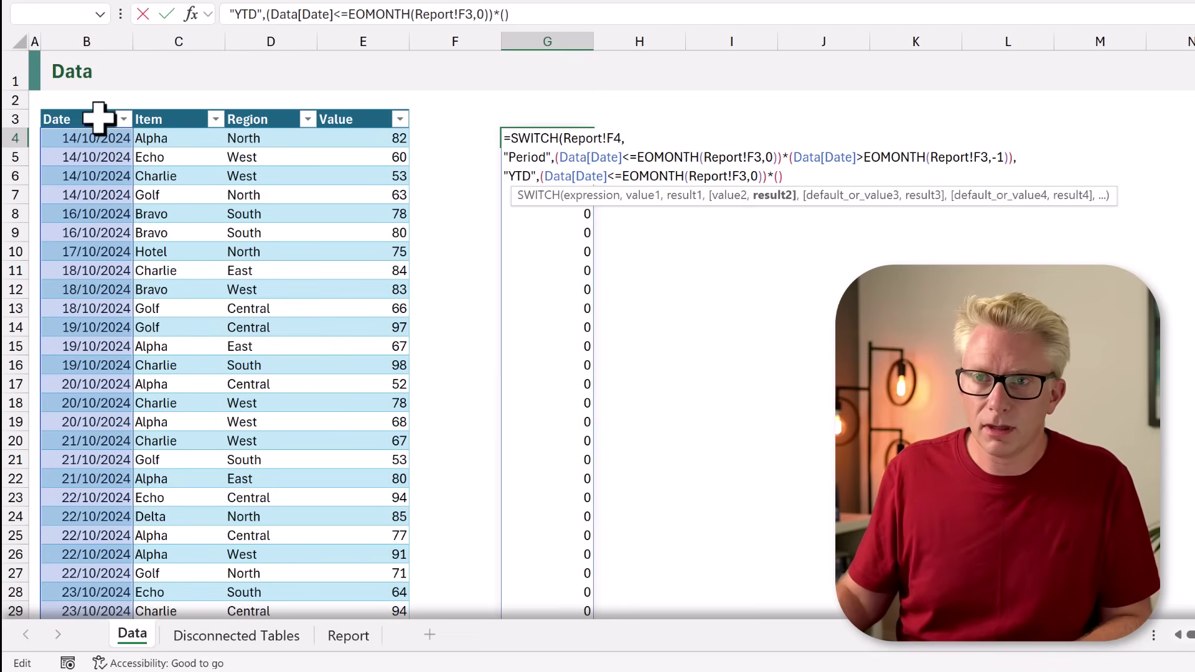
left_click(99, 110)
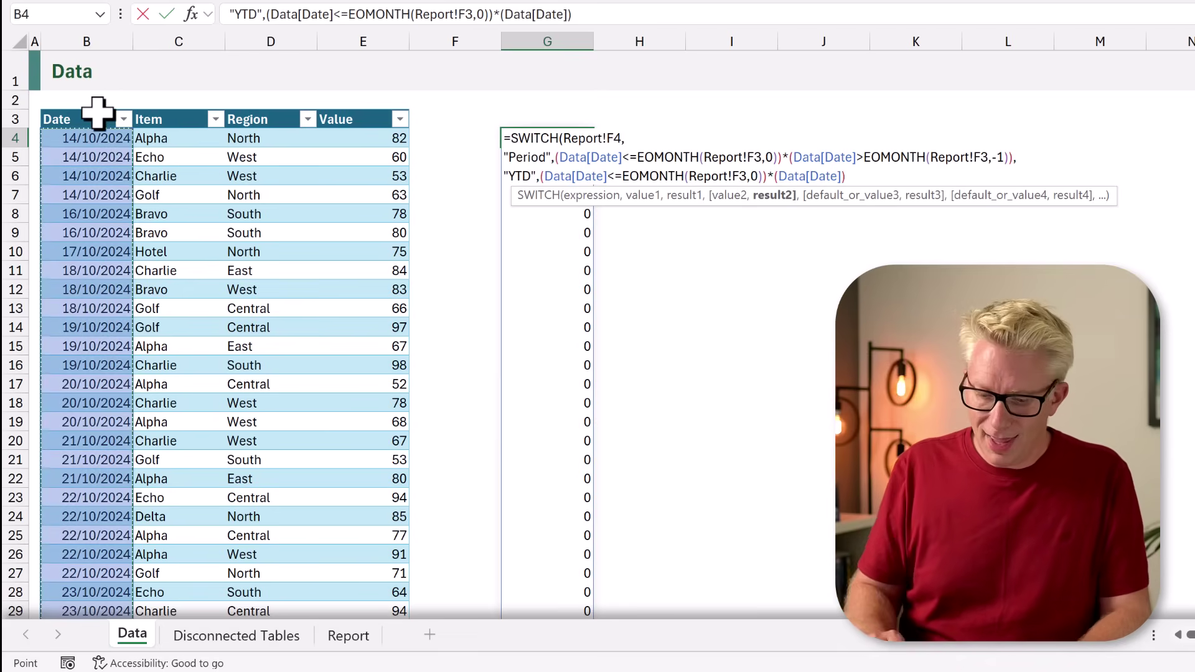
type(">DATE(")
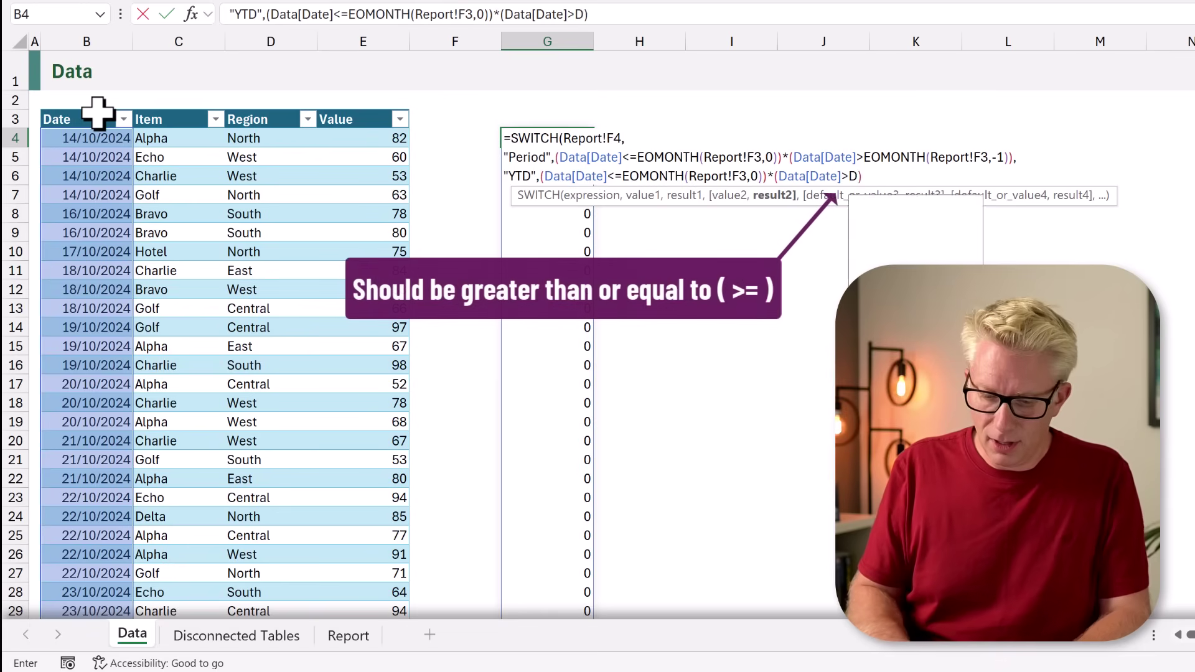
type("YEAR(")
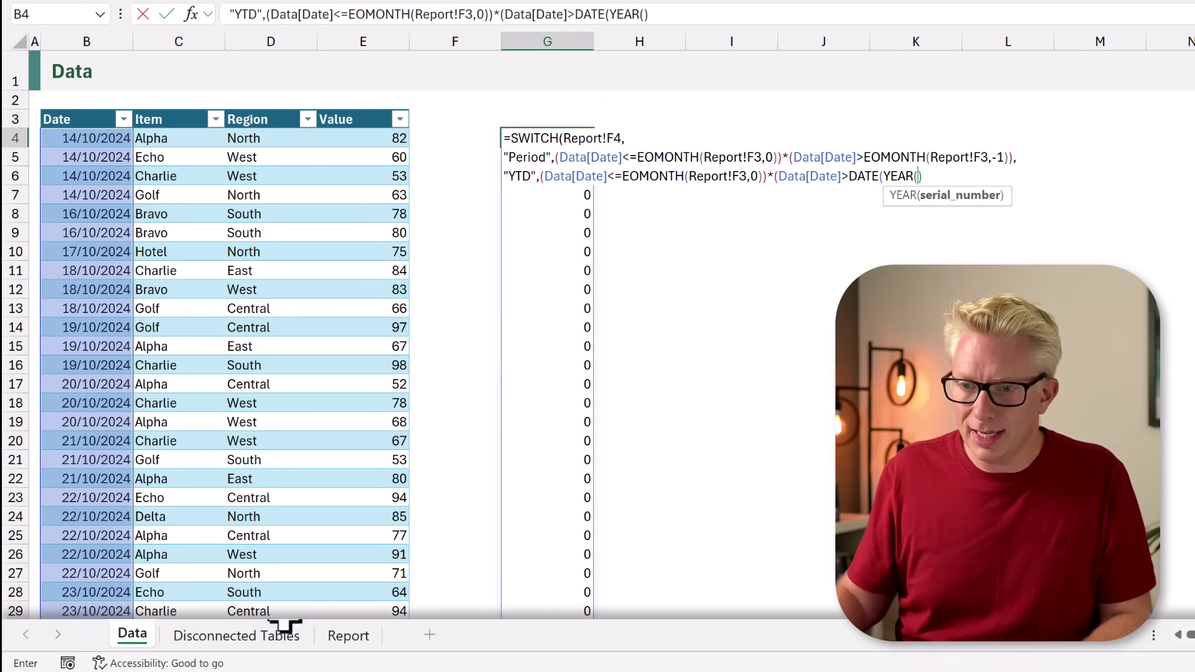
left_click(342, 636)
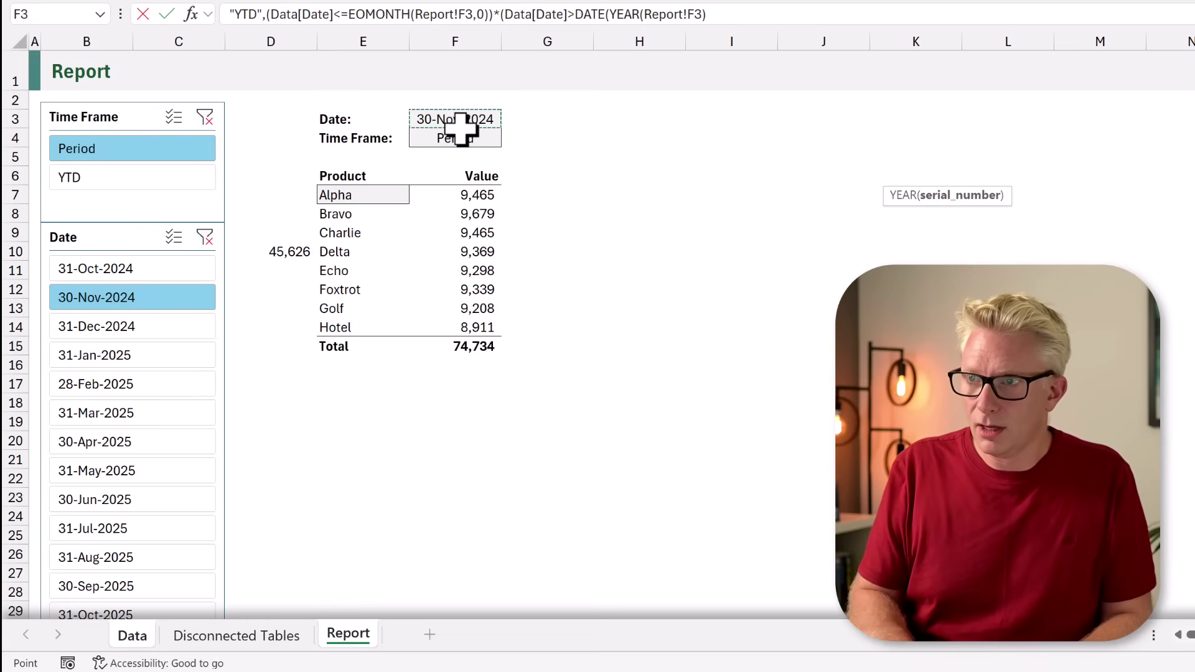
type(")")
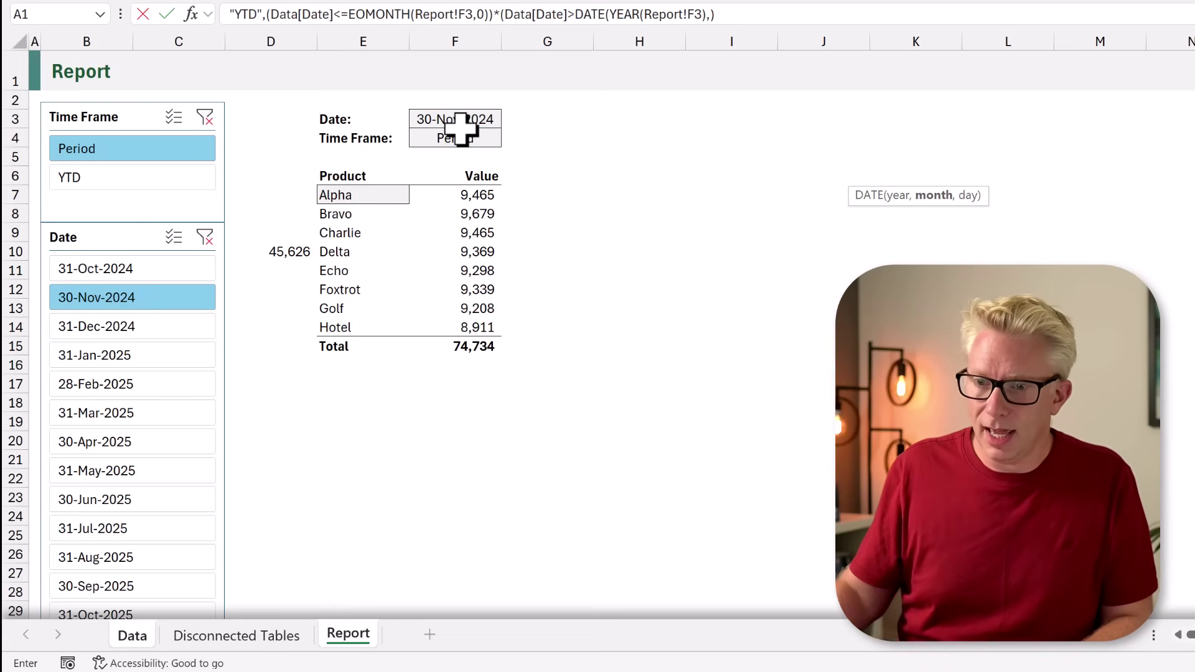
- Complete the YTD condition's DATE function with month 1 and day 1, remove the stray Data! reference, close the parentheses and commit the G4 formula
left_click(151, 632)
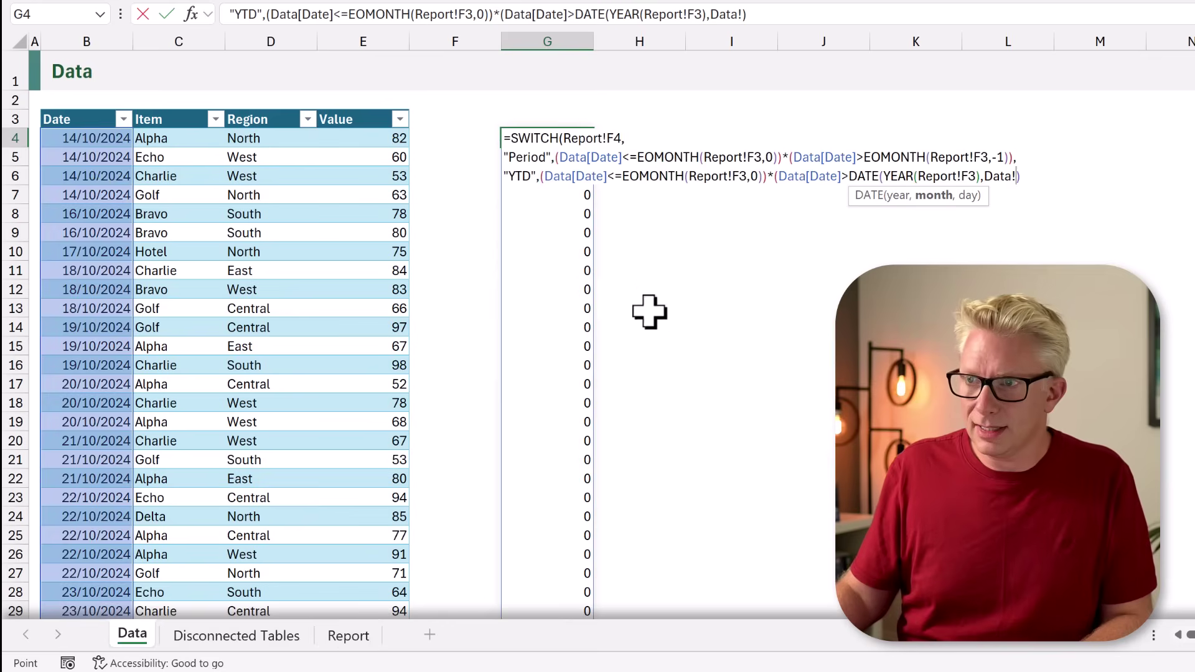
key("BackSpace")
key("BackSpace")
key("BackSpace")
key("BackSpace")
key("BackSpace")
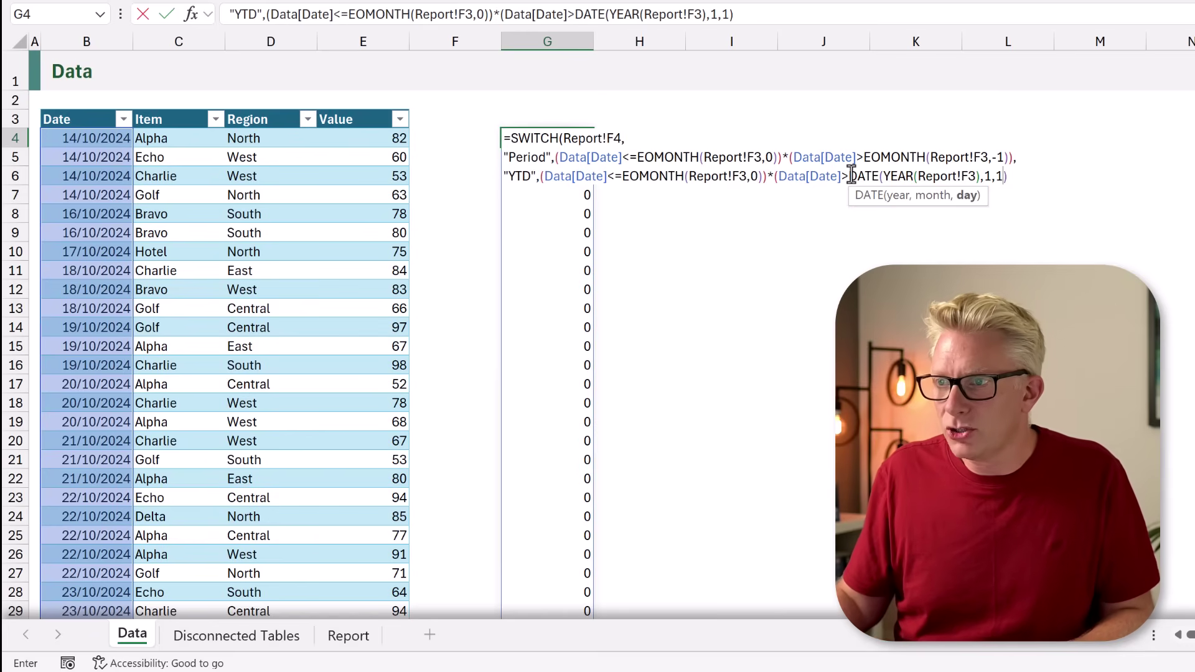
left_click_drag(869, 175, 990, 176)
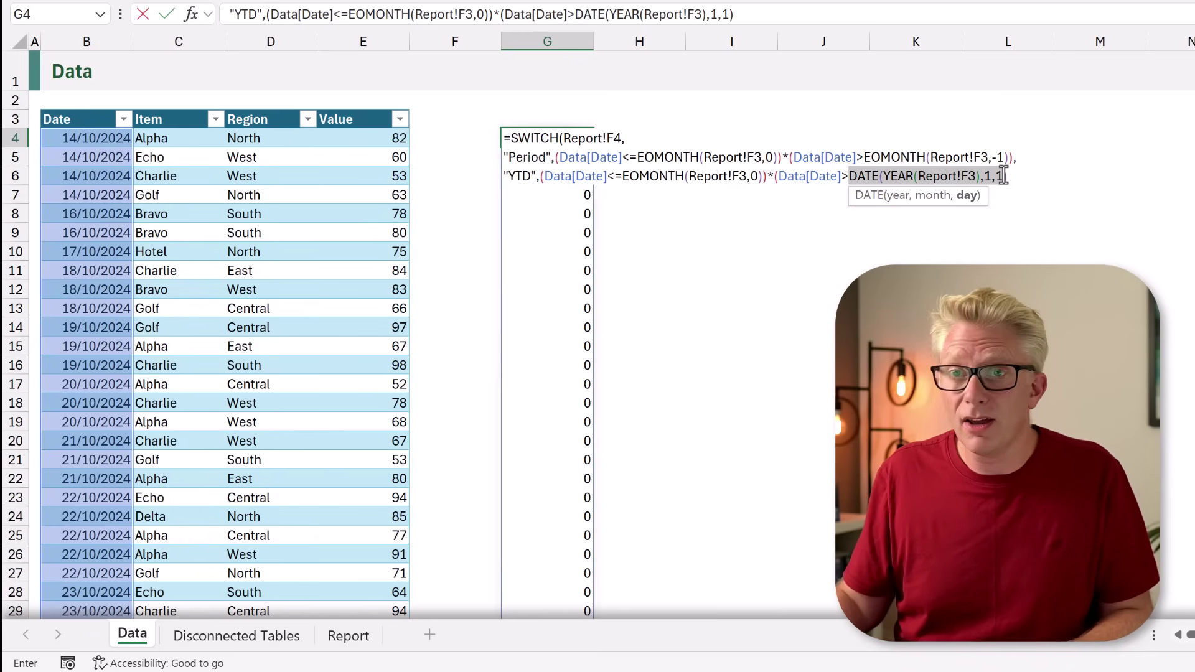
type(")")
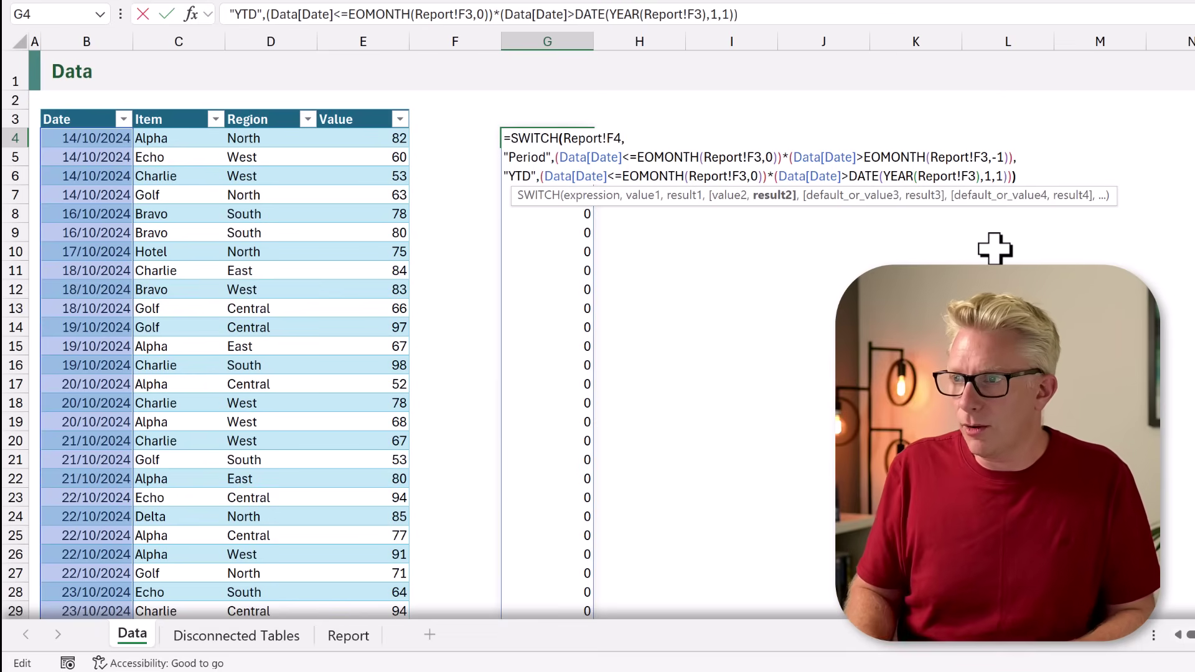
key("ctrl+Return")
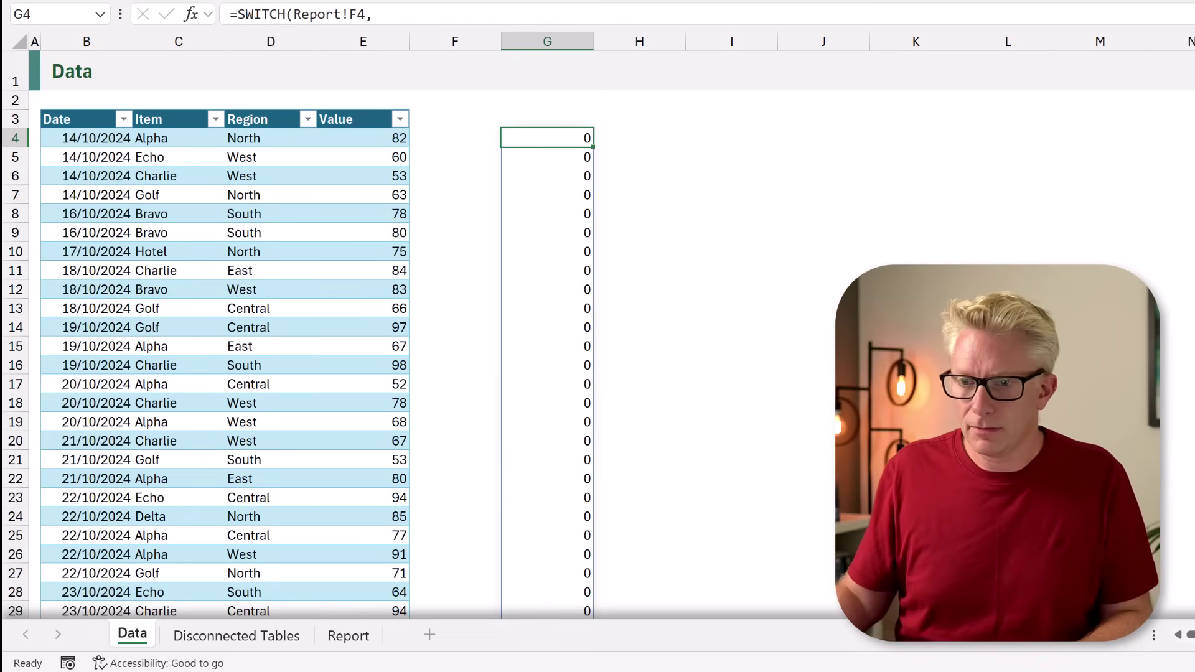
- Set the Report sheet's Time Frame slicer to YTD and check the Data sheet's column G results from October to early December 2024
left_click(339, 642)
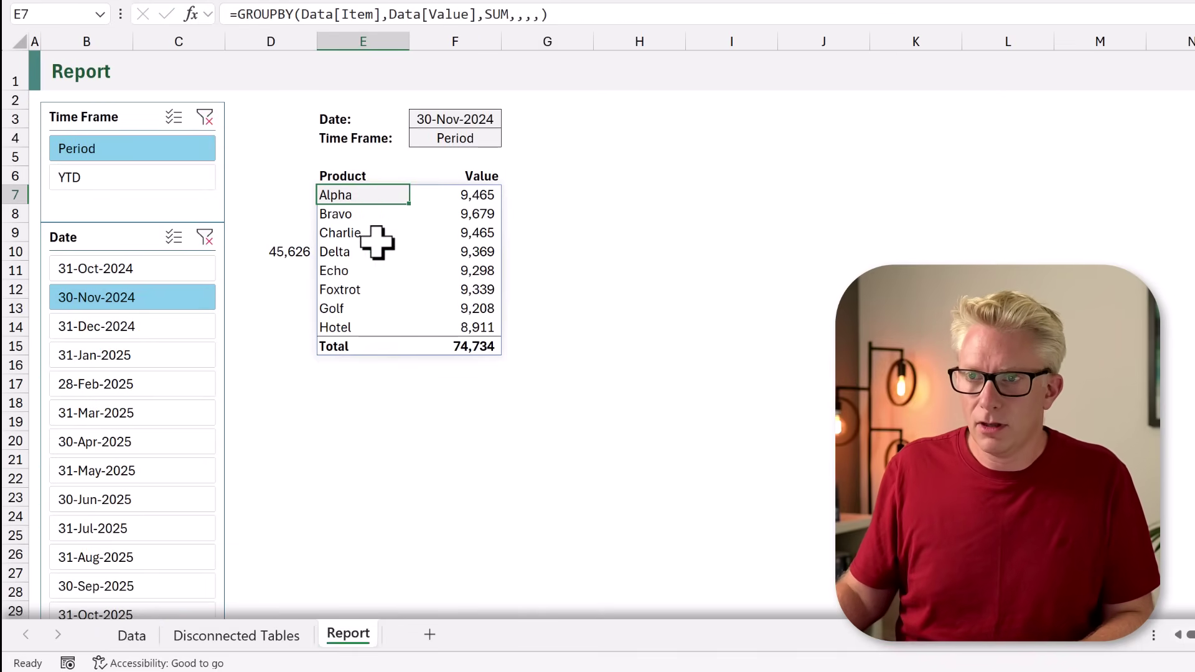
left_click(449, 140)
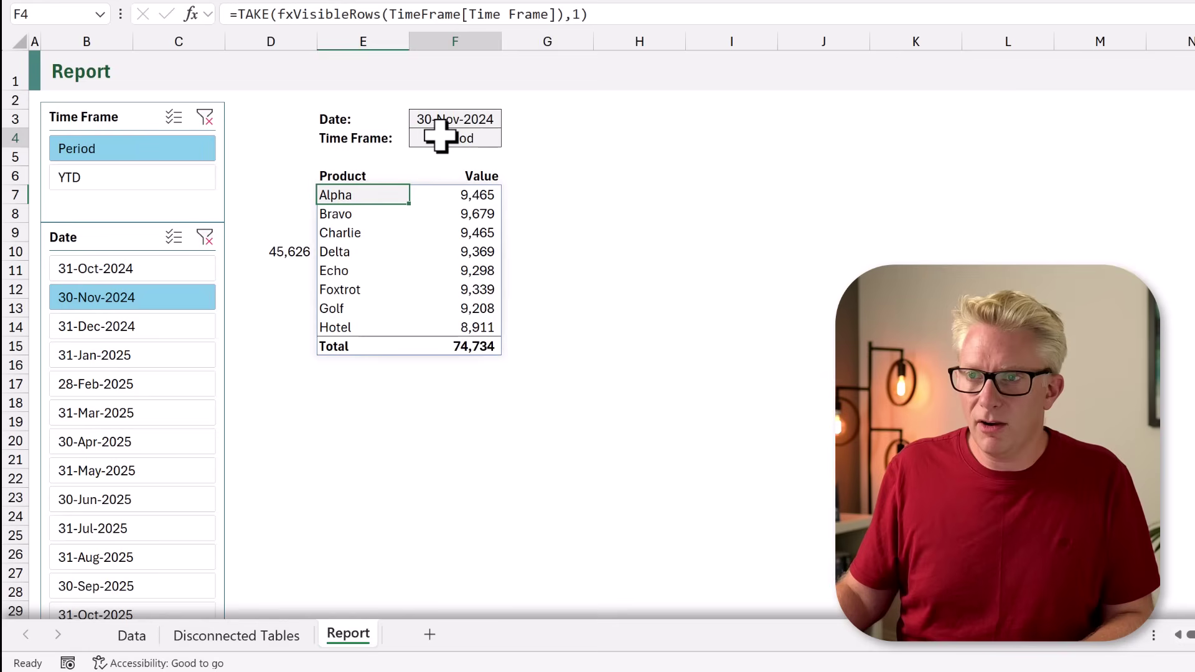
left_click(163, 176)
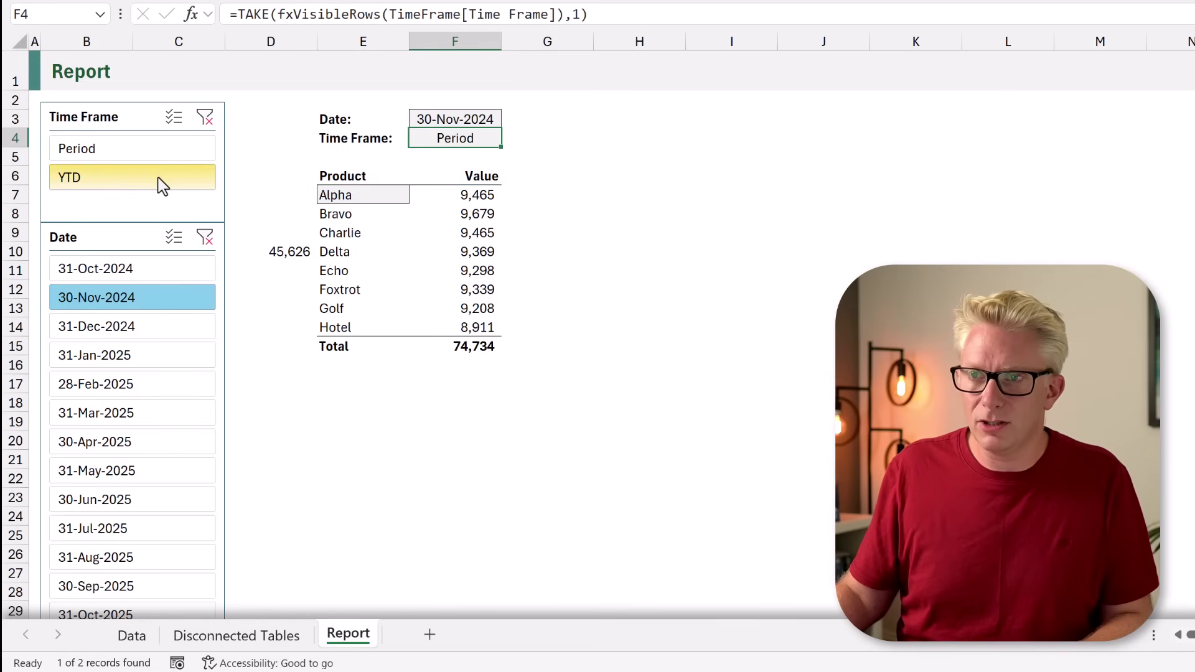
left_click(133, 635)
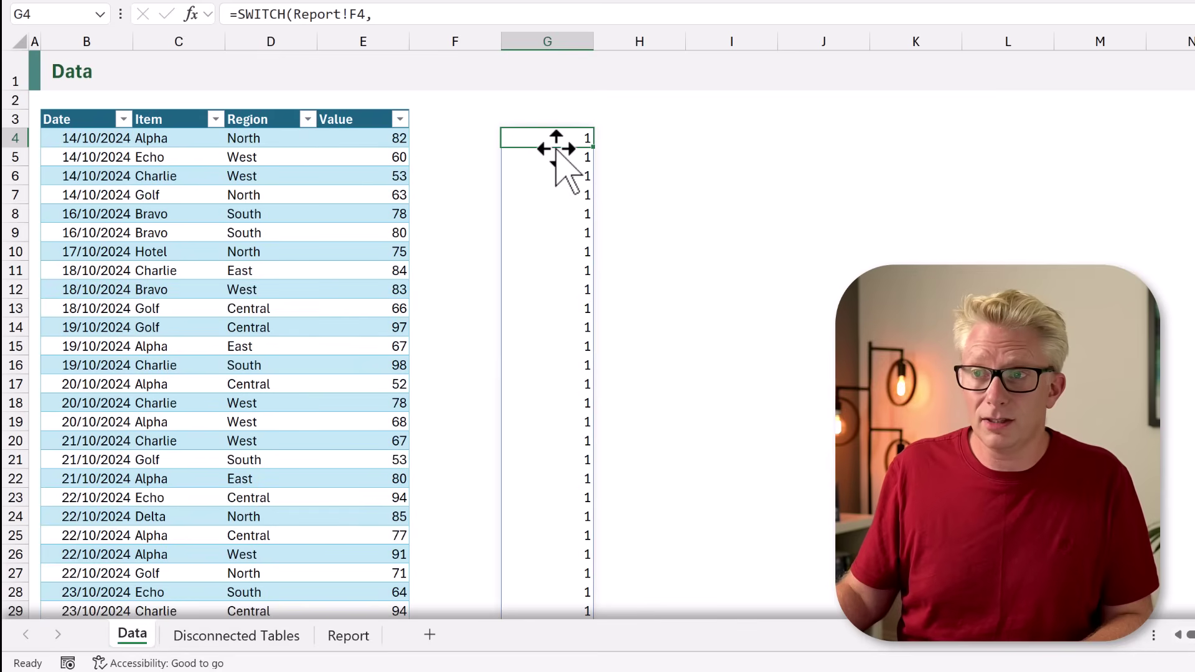
scroll(556, 155, "down", 2)
scroll(556, 156, "down", 20)
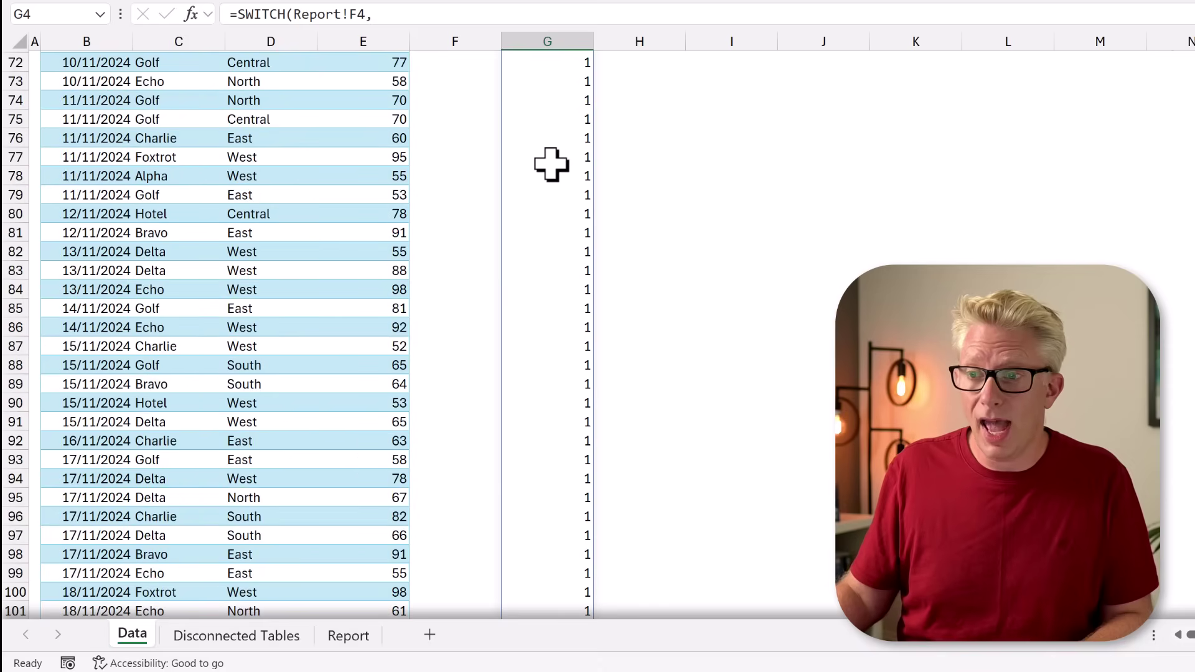
scroll(548, 189, "down", 13)
scroll(548, 194, "up", 8)
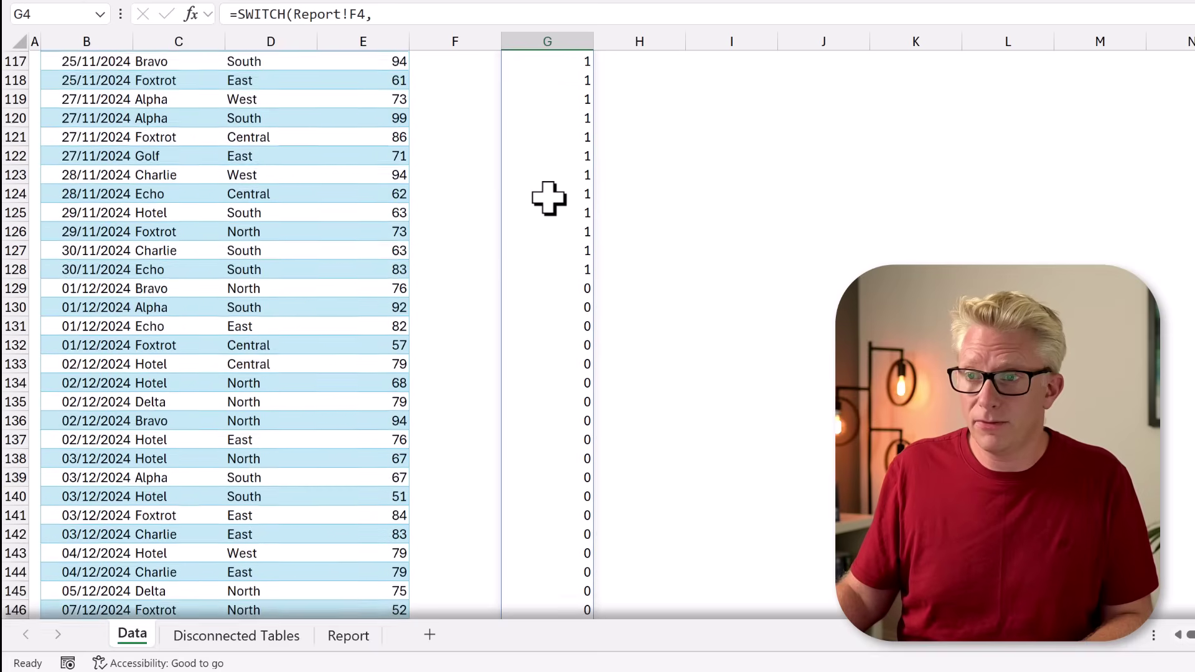
scroll(549, 197, "up", 20)
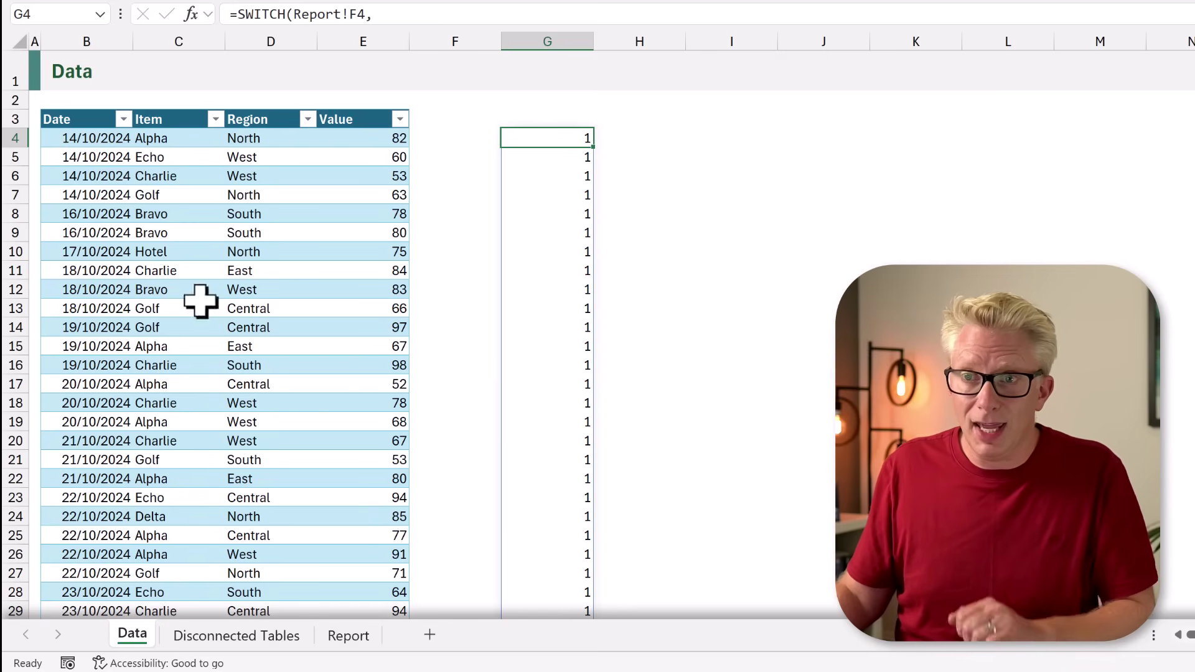
- Copy the complete SWITCH expression from the G4 formula without its equals sign, leaving the cell unchanged
double_click(569, 133)
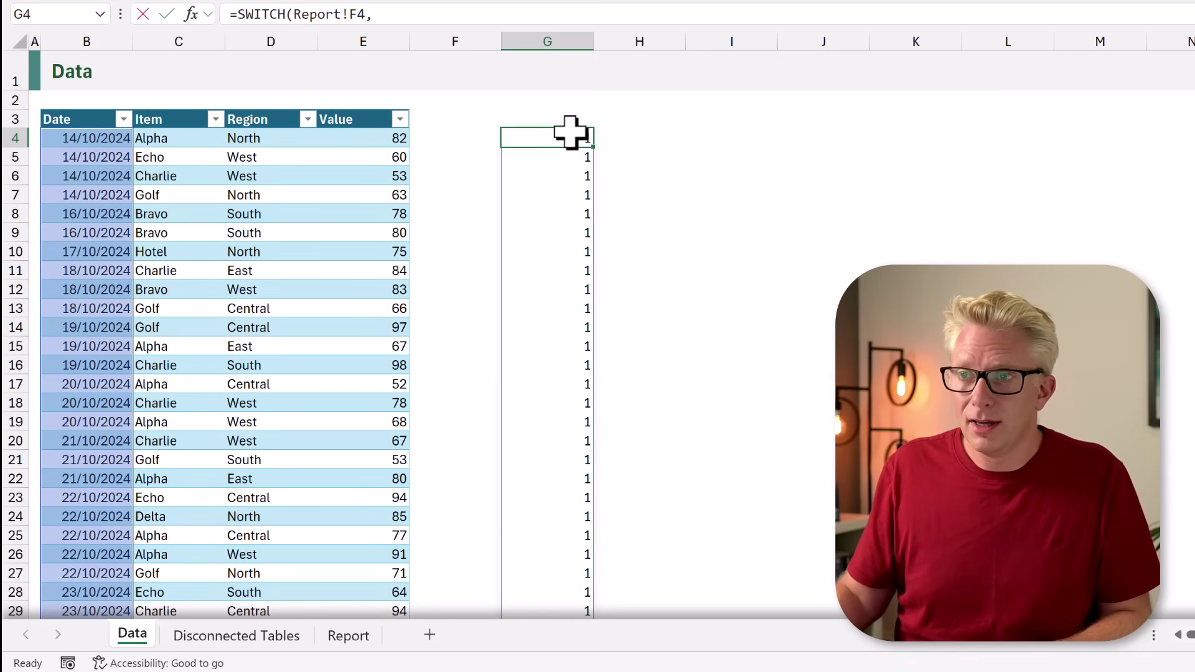
left_click_drag(1026, 178, 516, 143)
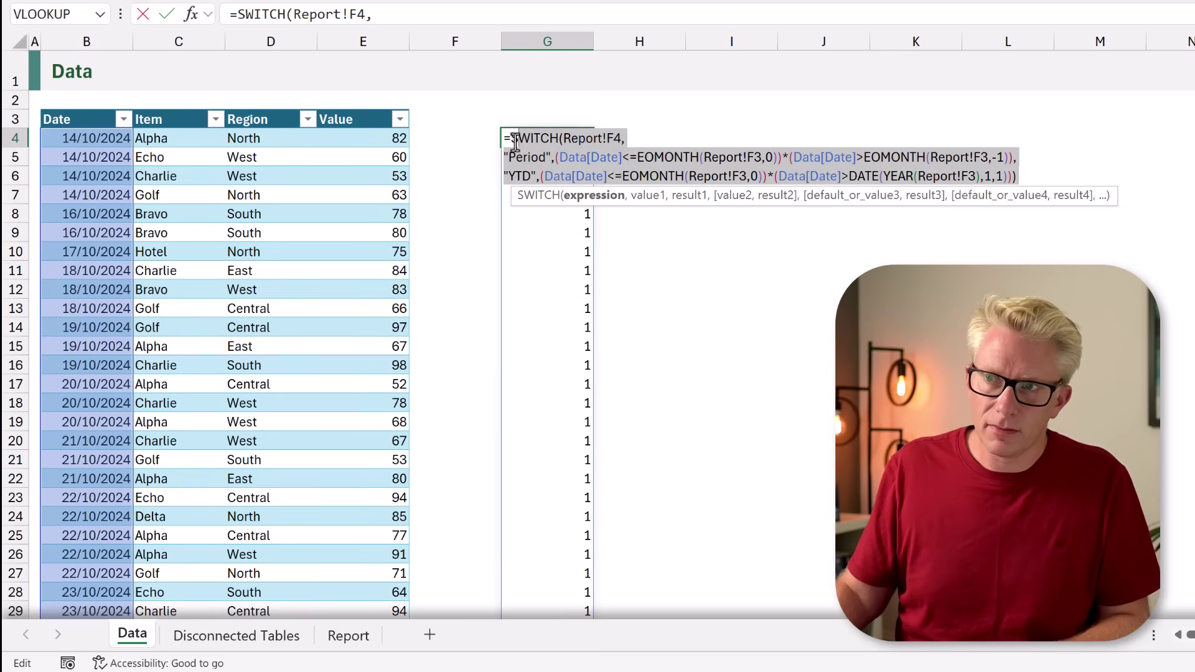
key("ctrl+c")
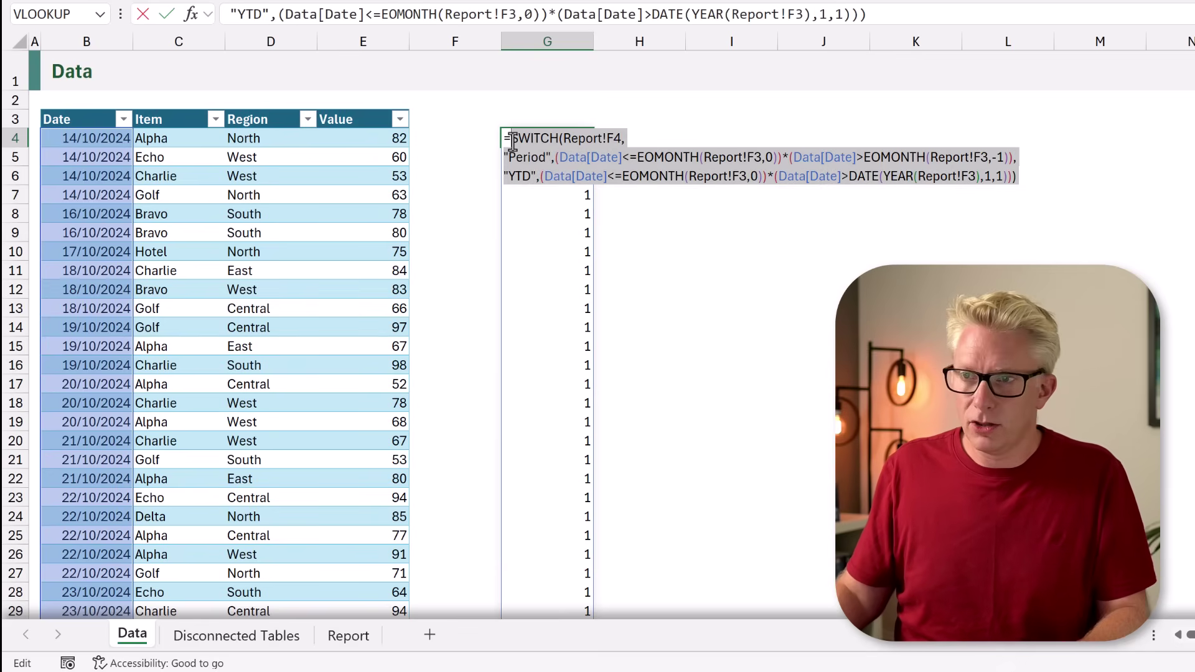
key("Escape")
- Paste the copied SWITCH expression as the filter_array argument of the GROUPBY formula in Report cell E7 and commit it
left_click(362, 641)
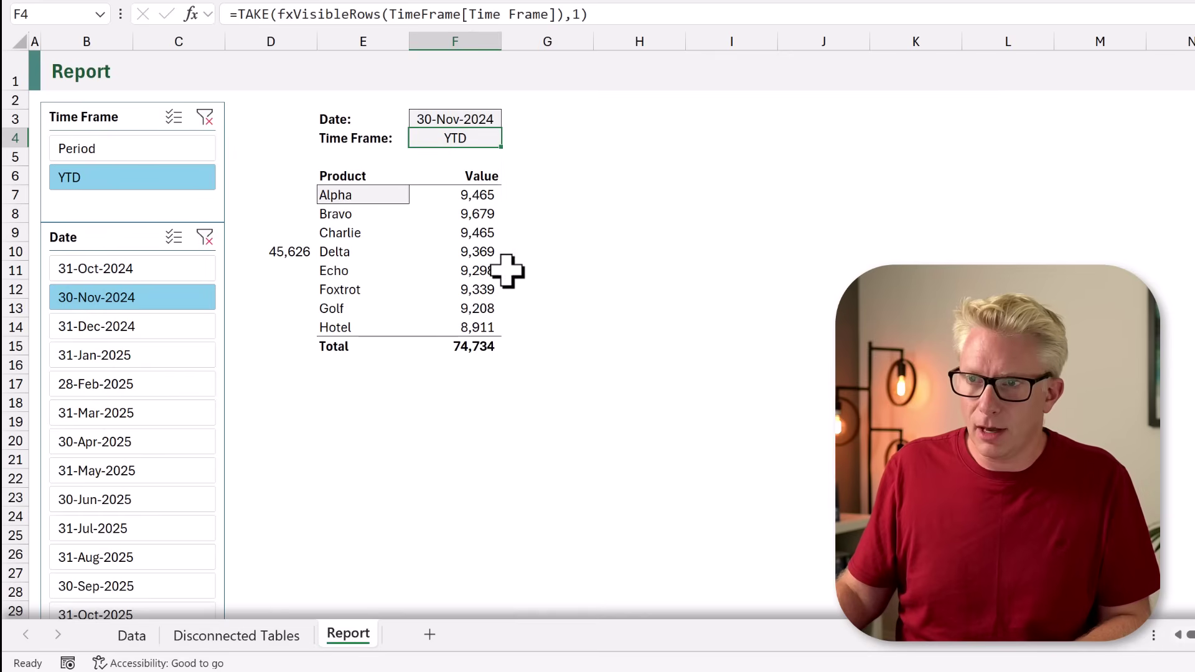
double_click(392, 196)
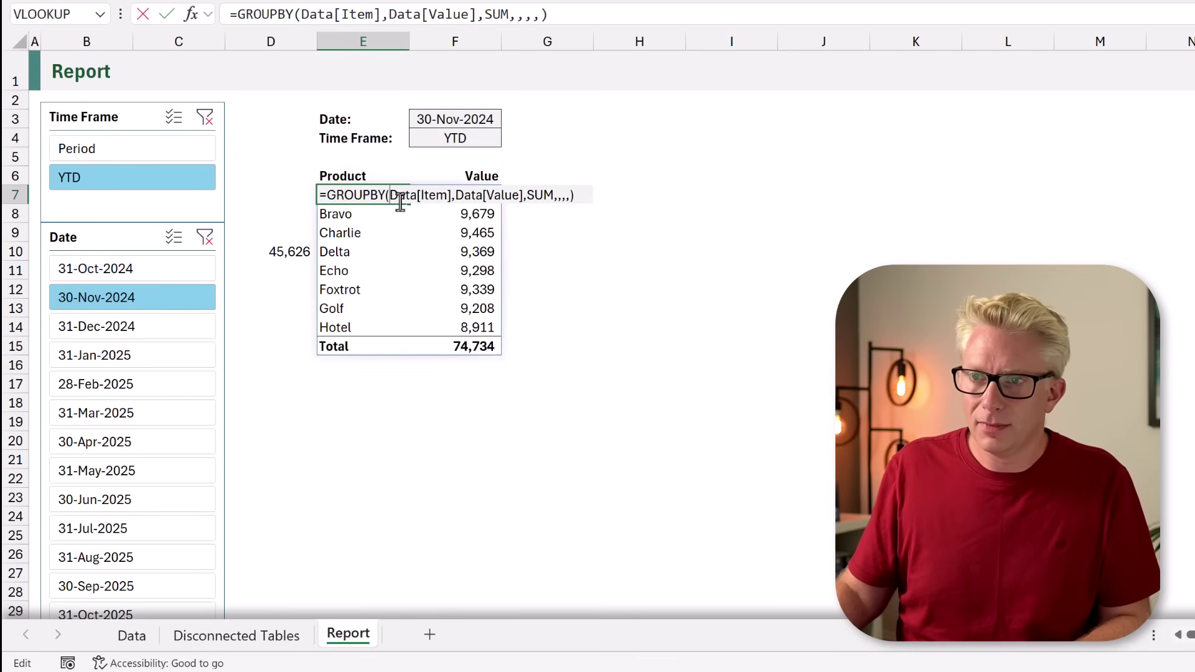
left_click(569, 197)
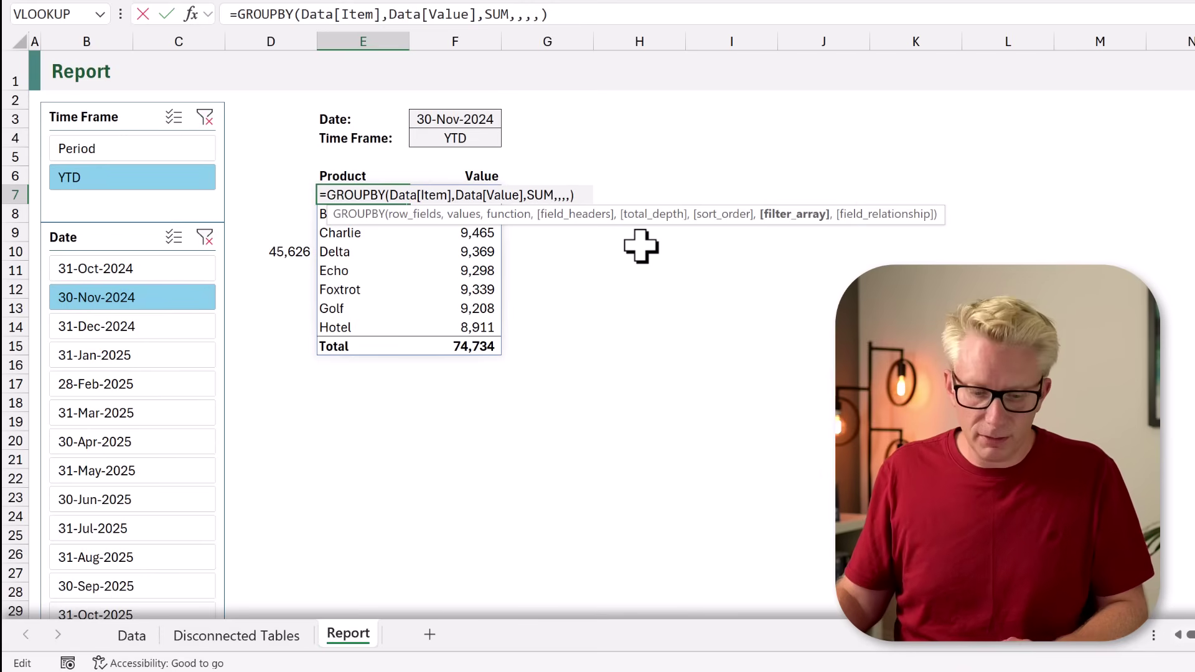
key("ctrl+v")
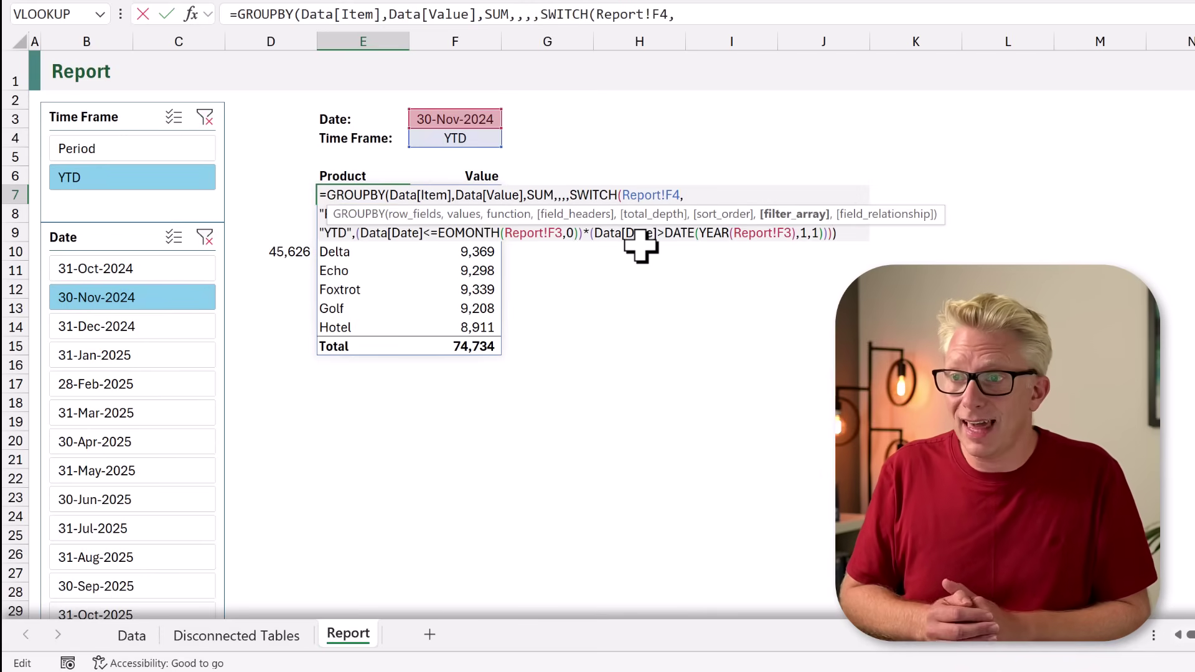
key("ctrl+Return")
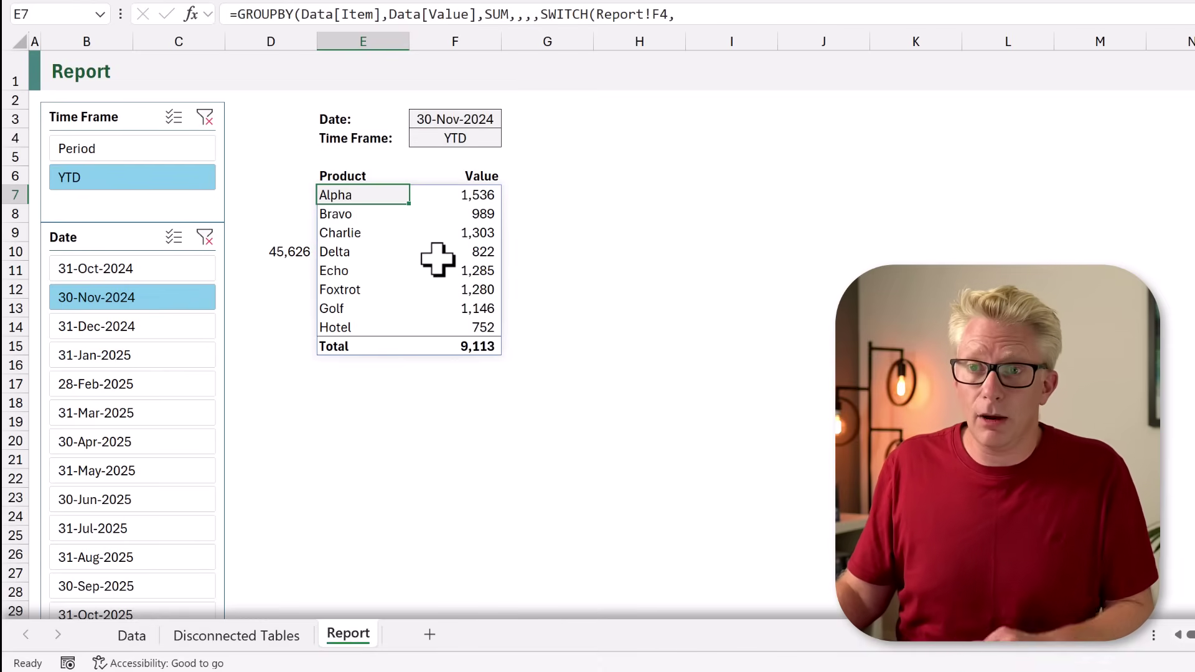
- Set the Time Frame slicer to Period and test the Date slicer month by month from 31-Oct-2024 to 28-Feb-2025, returning to 31-Oct-2024
left_click(121, 153)
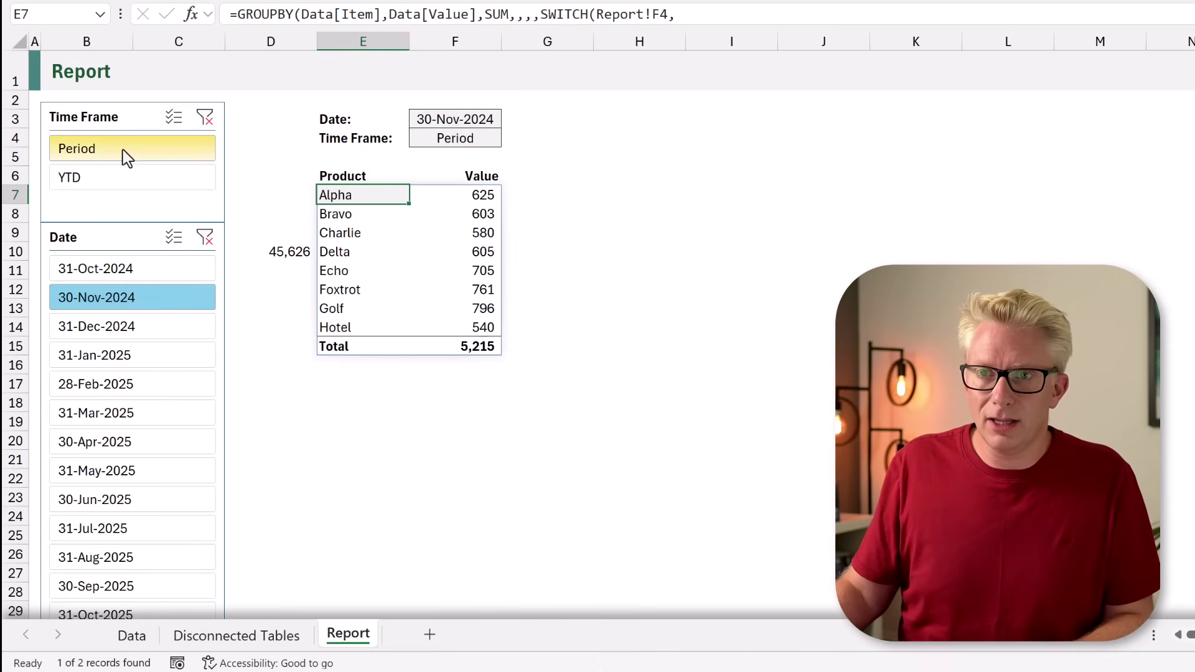
left_click(139, 275)
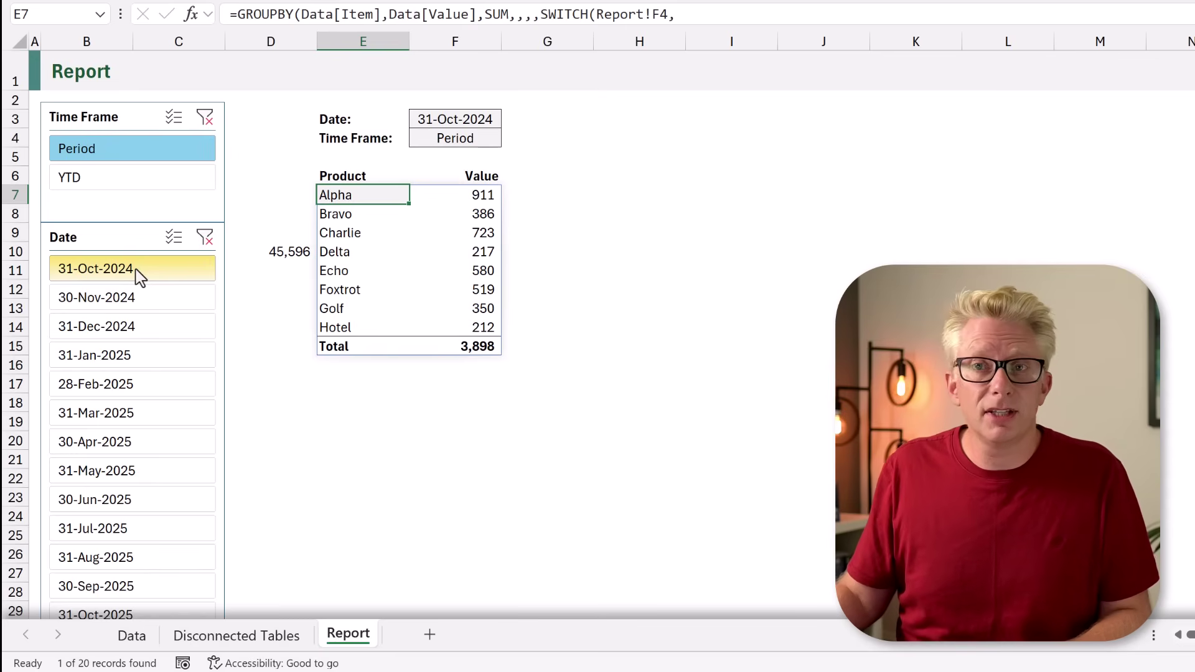
left_click(146, 306)
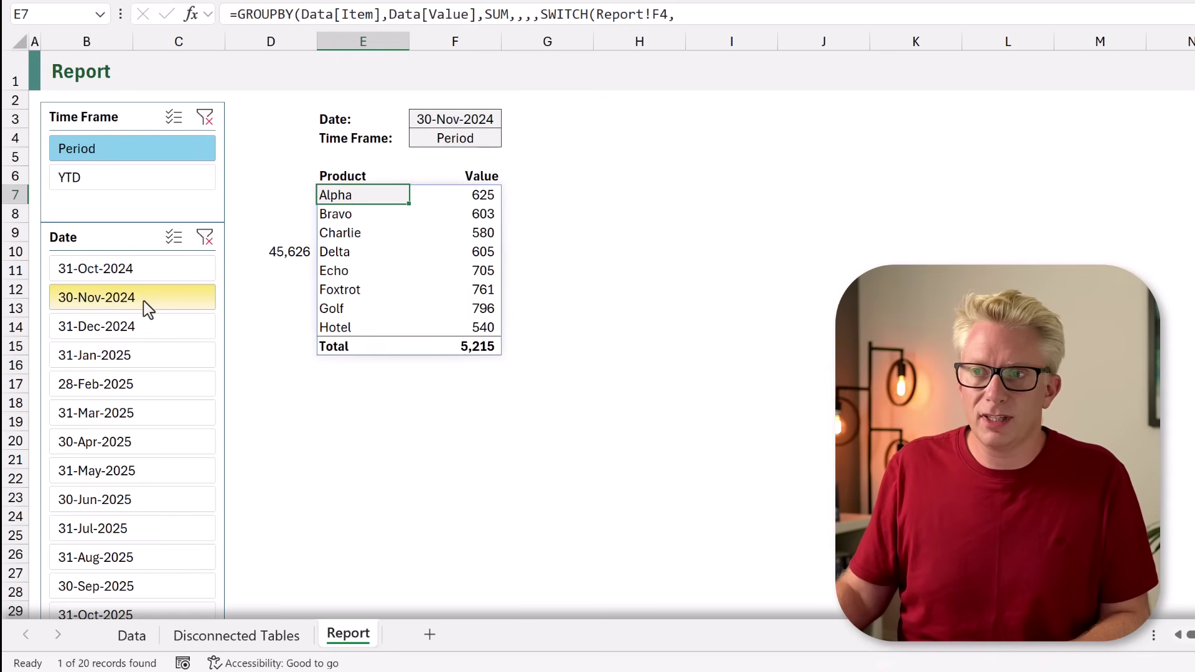
left_click(149, 337)
left_click(148, 358)
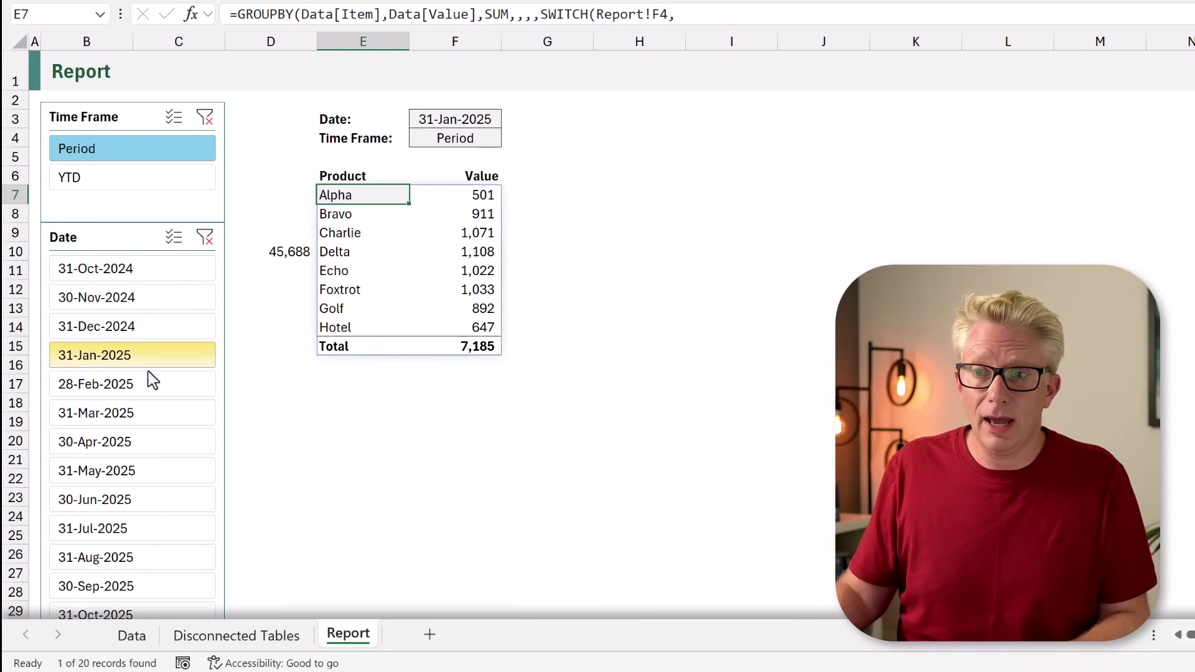
left_click(154, 386)
left_click(164, 273)
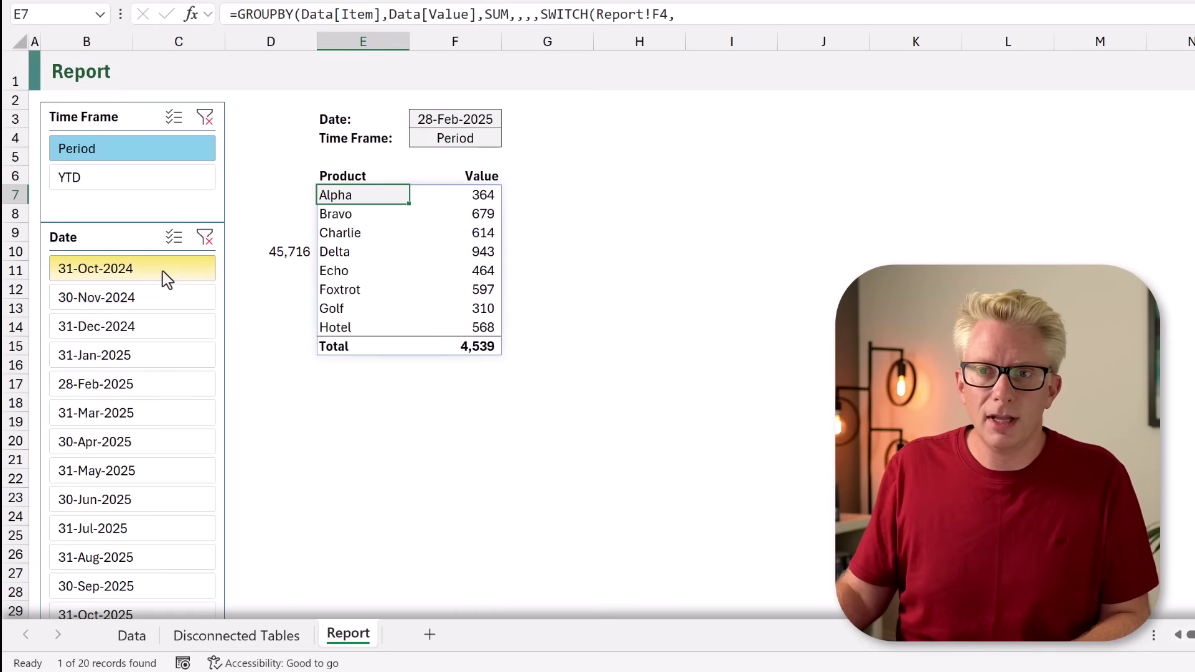
- Set the Time Frame slicer to YTD and test the Date slicer month by month from 30-Nov-2024 to 30-Apr-2025
left_click(154, 188)
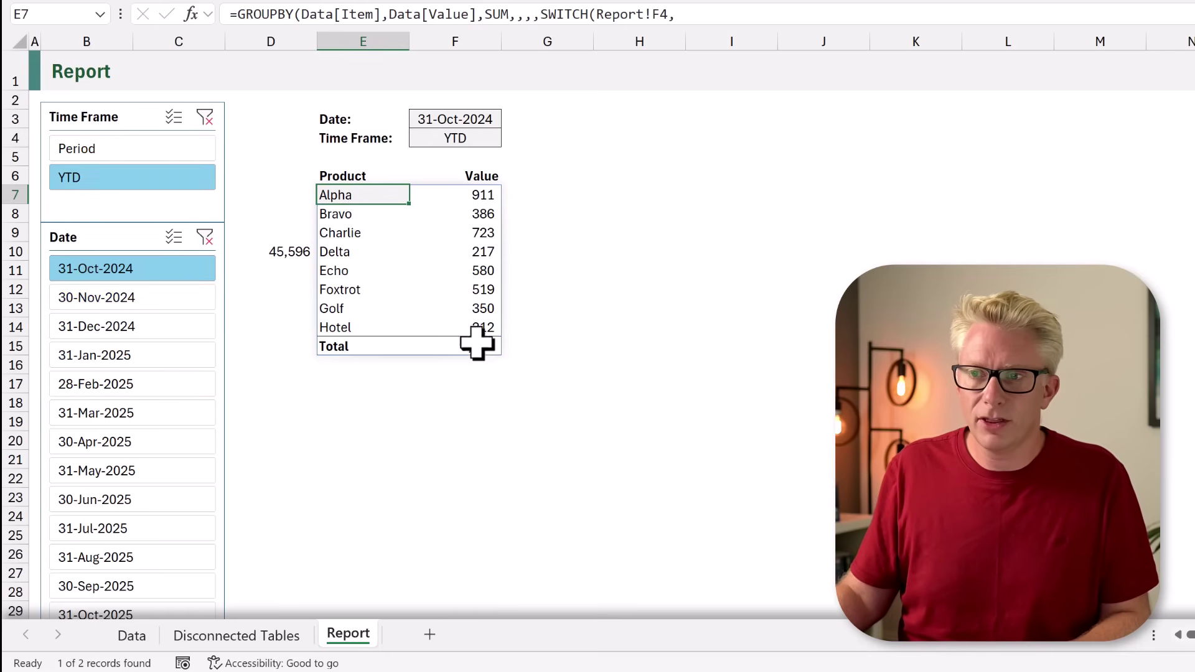
left_click(129, 302)
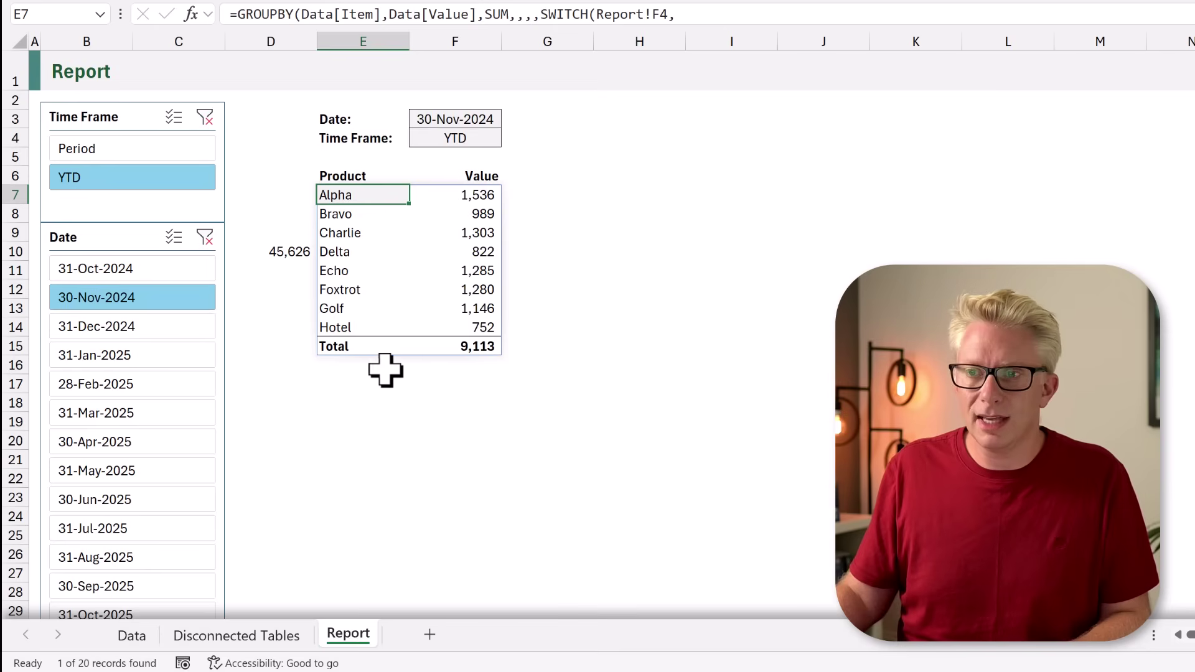
left_click(192, 333)
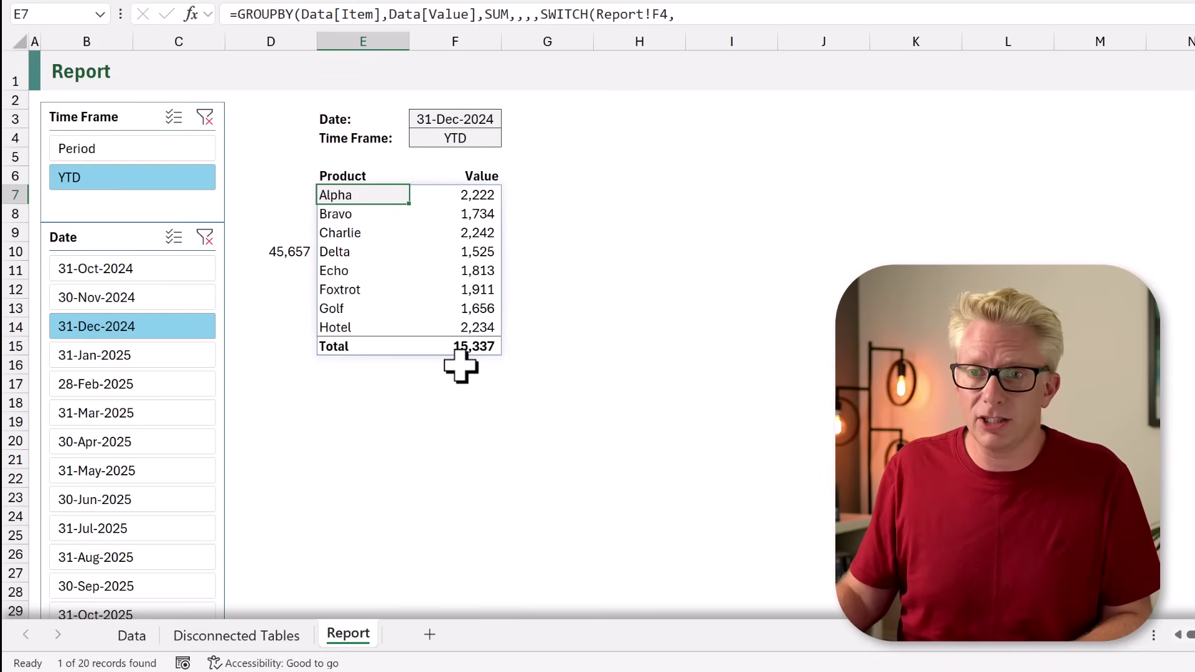
left_click(195, 368)
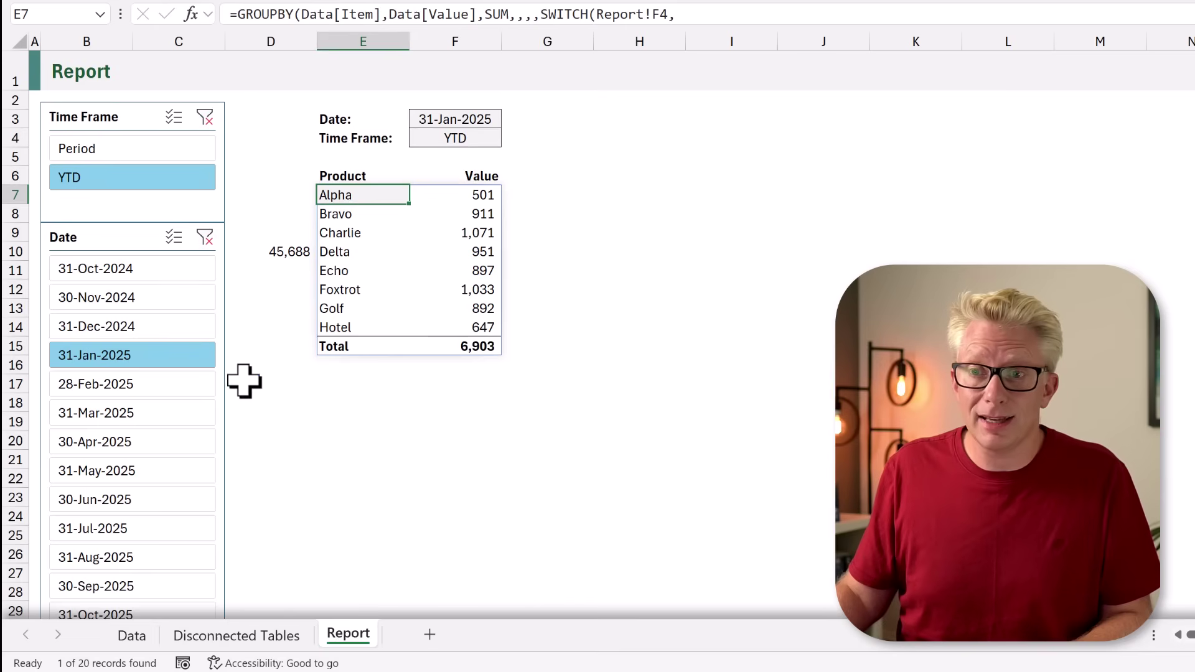
left_click(198, 394)
left_click(194, 423)
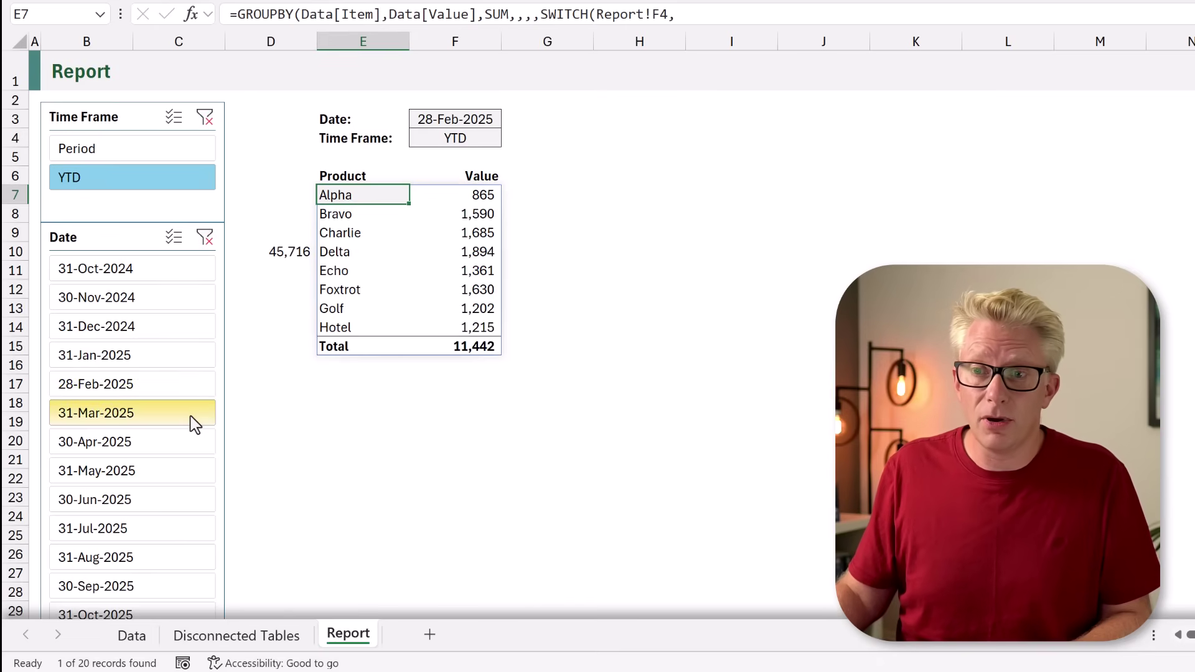
left_click(187, 442)
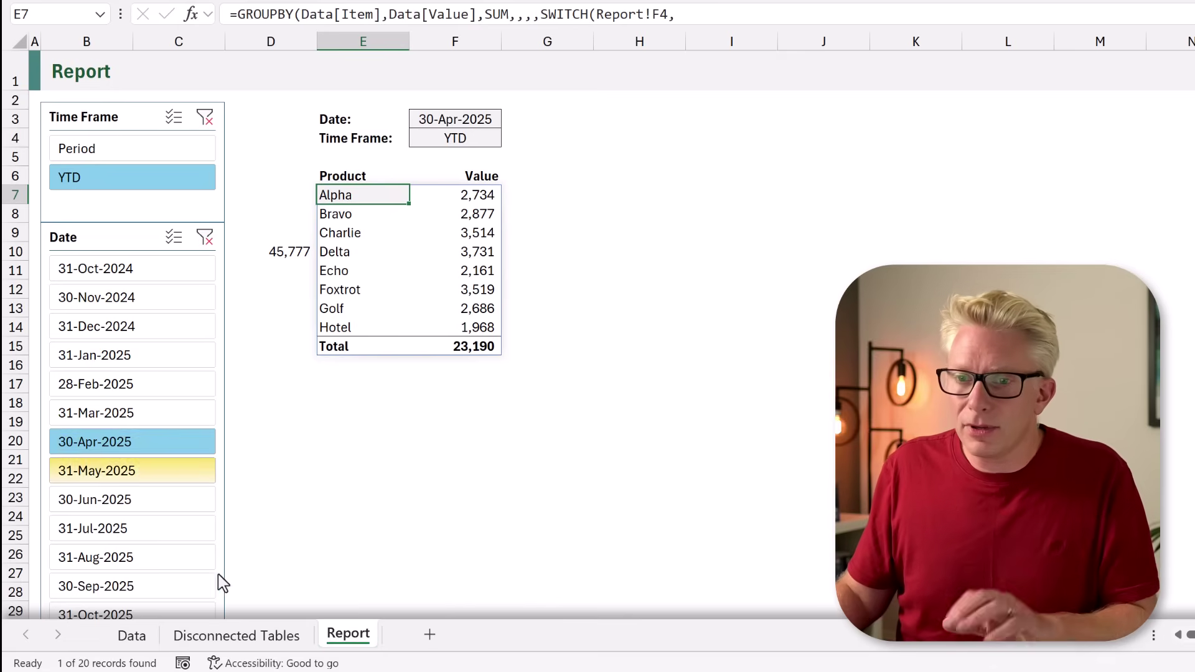
scroll(131, 411, "down", 3)
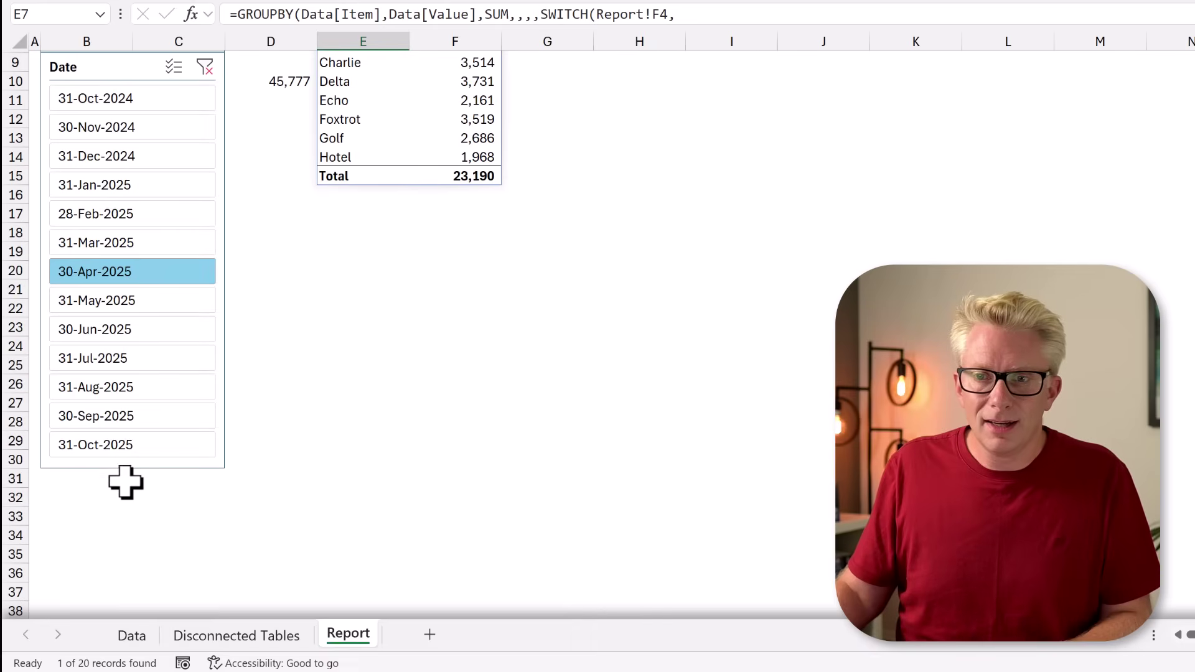
scroll(125, 451, "up", 3)
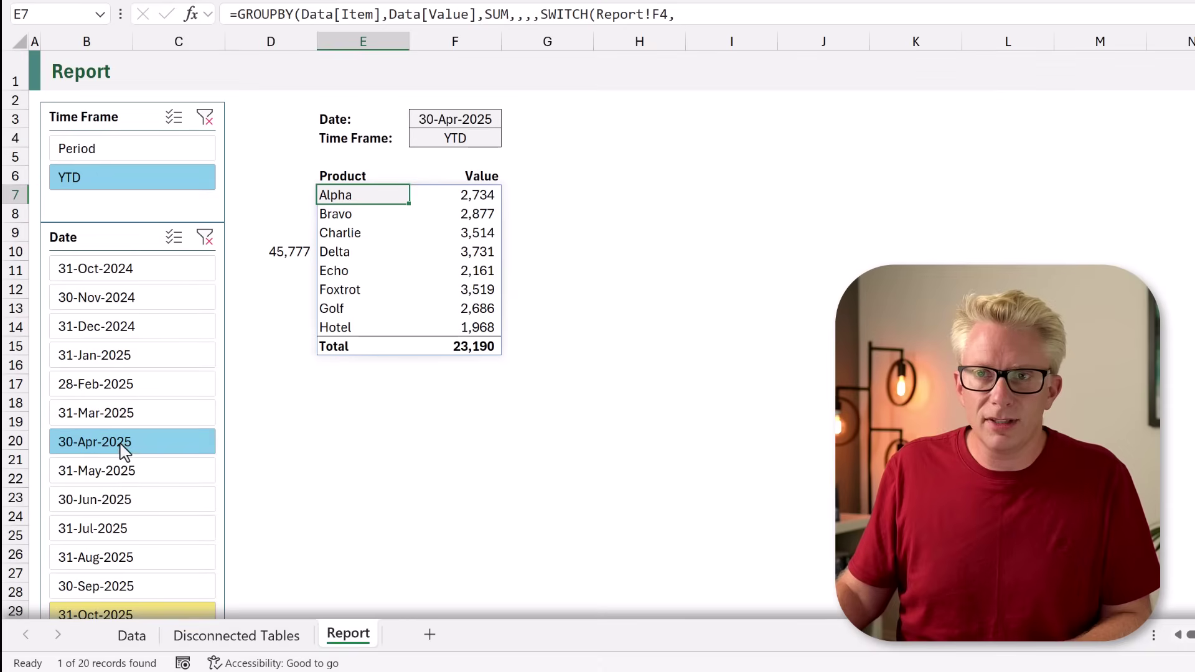
- Move the four November 2025 rows in B1007:E1010 of the Data sheet directly beneath the table, starting at B1004, so they join it
left_click(132, 636)
left_click(94, 617)
key("ctrl+Down")
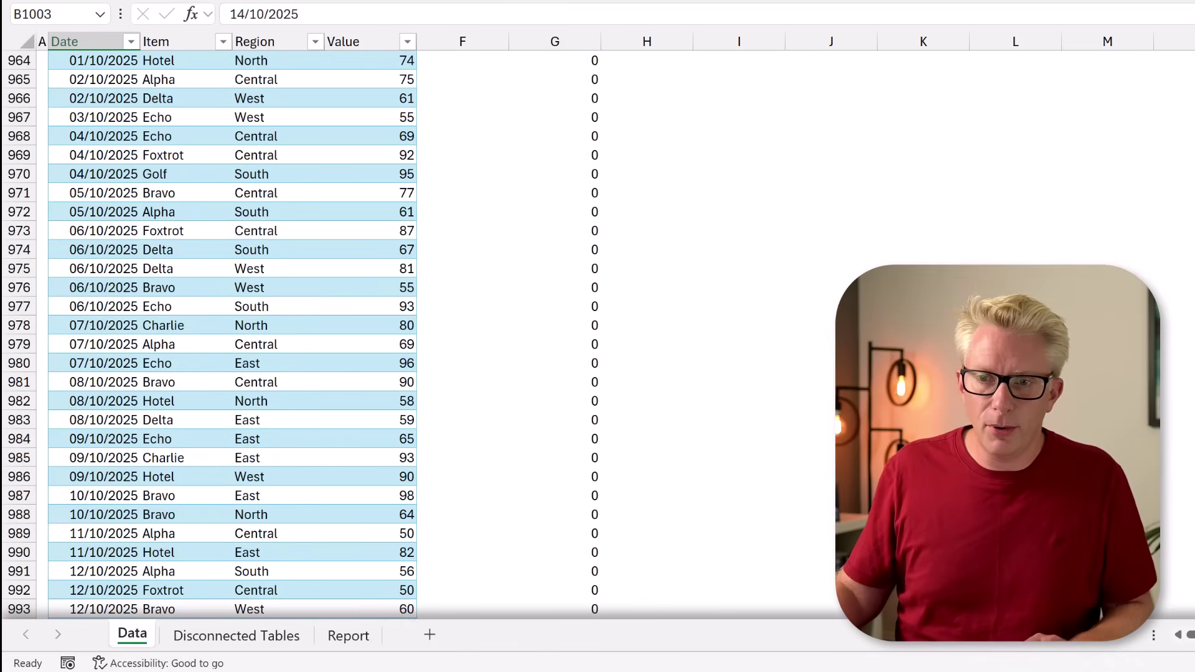
scroll(95, 571, "down", 7)
left_click_drag(101, 480, 379, 530)
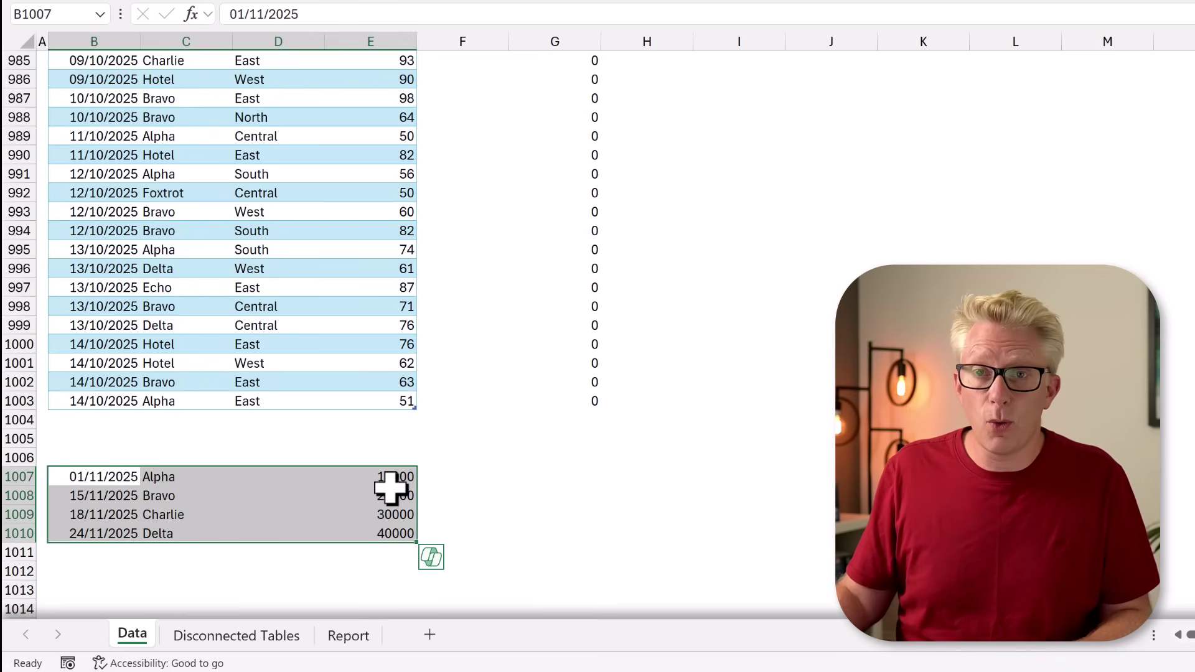
left_click_drag(303, 471, 309, 436)
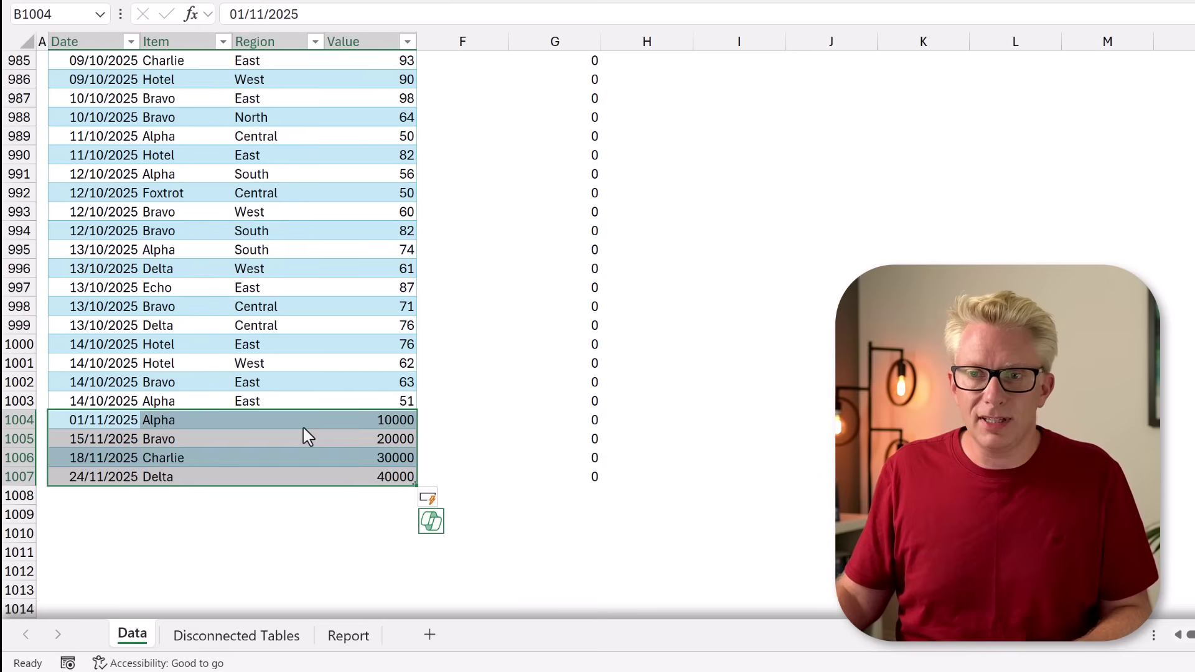
- Check the Date table on the Disconnected Tables sheet, and set the Report sheet's Date slicer to 30-Nov-2025
left_click(248, 638)
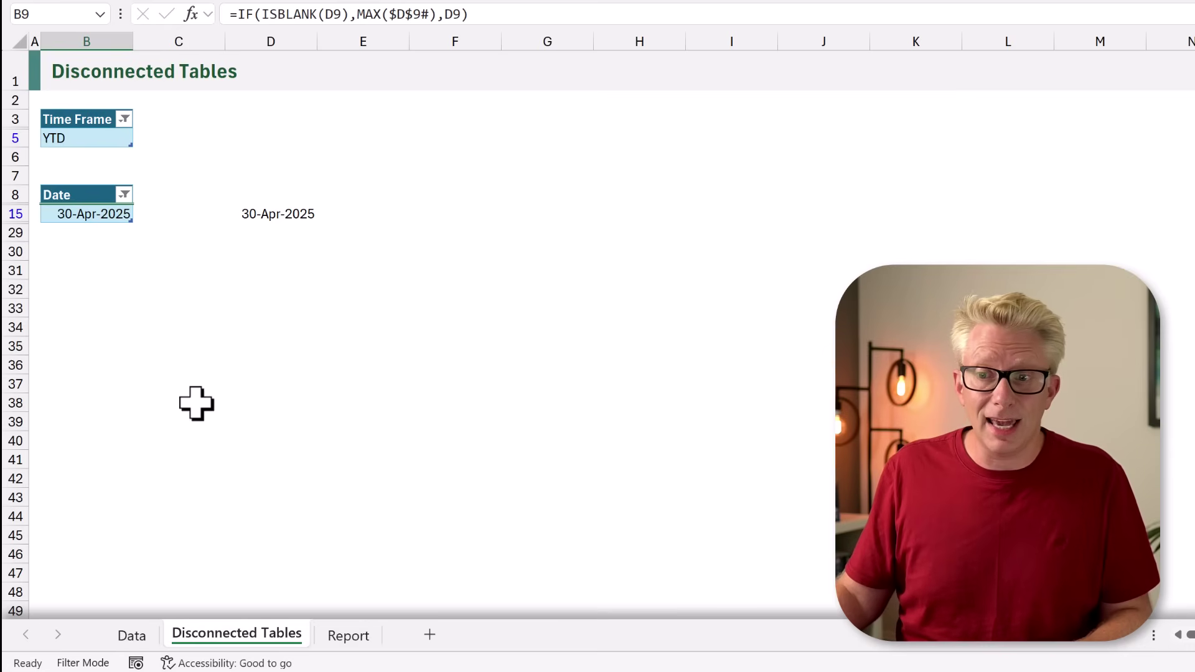
left_click(349, 636)
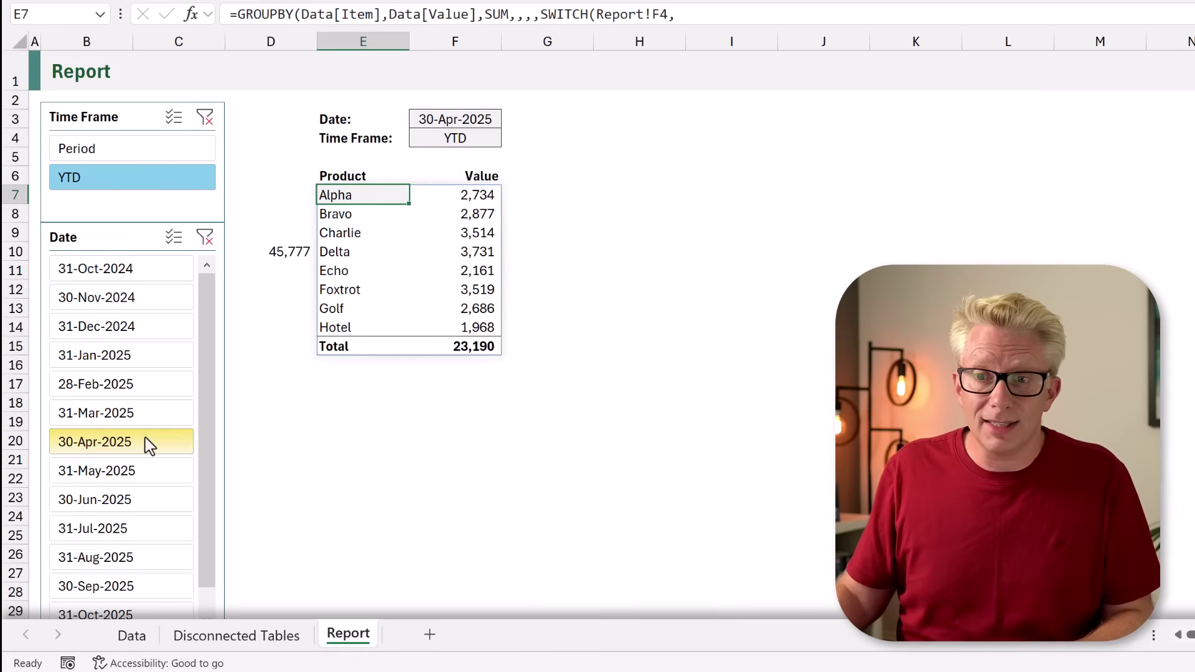
scroll(206, 326, "down", 4)
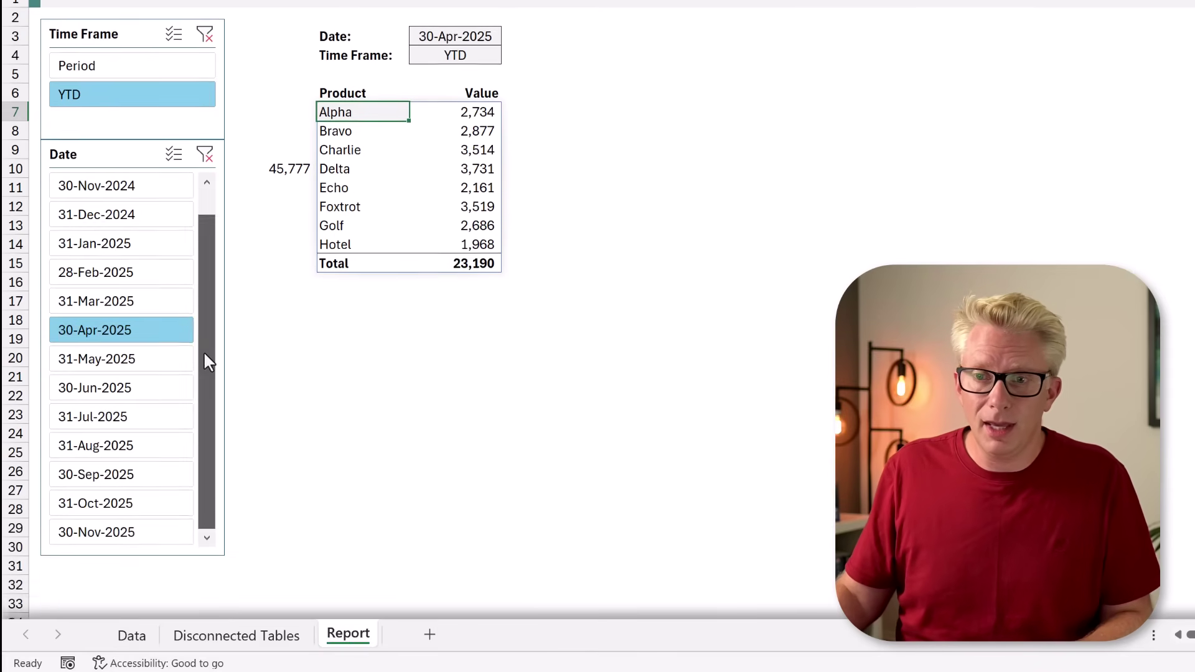
left_click(132, 527)
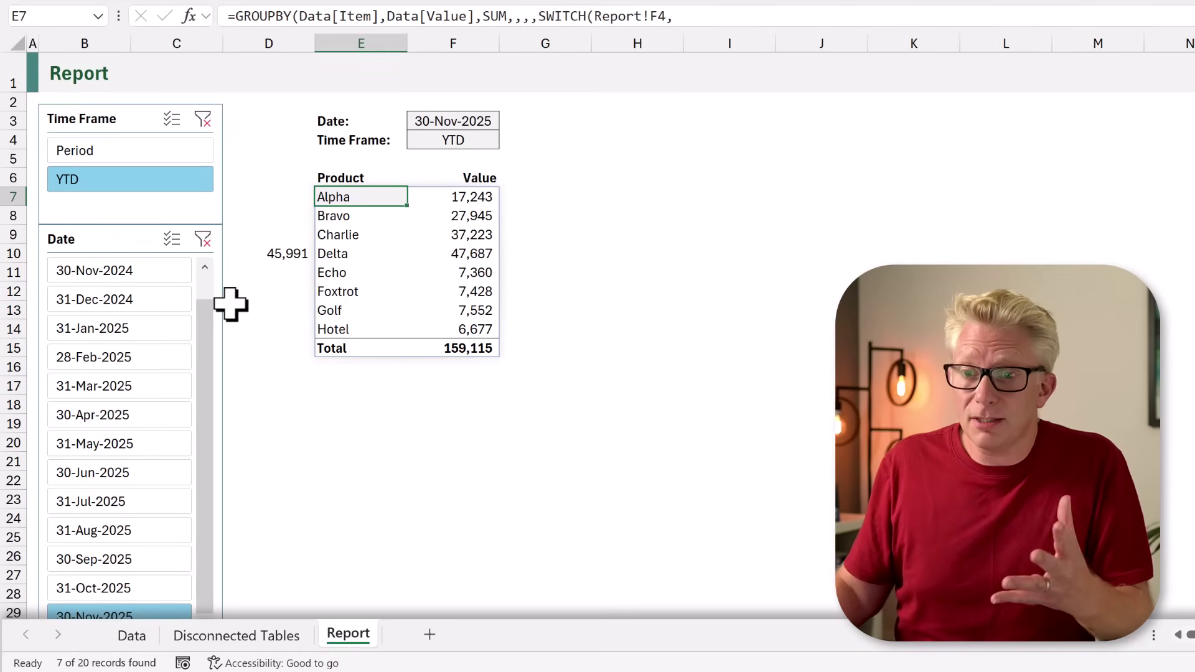
- Review the source rows on Data, the filtered tables on Disconnected Tables, and the Date and Time Frame formulas in Report cells F3 and F4
left_click(133, 634)
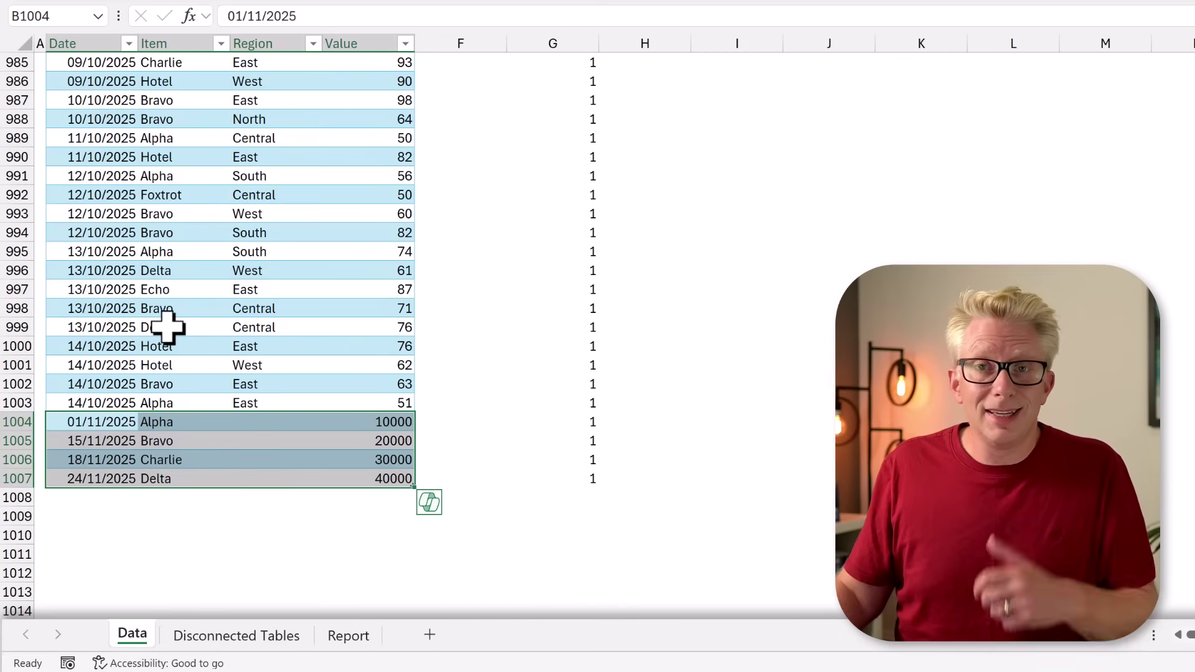
left_click(264, 636)
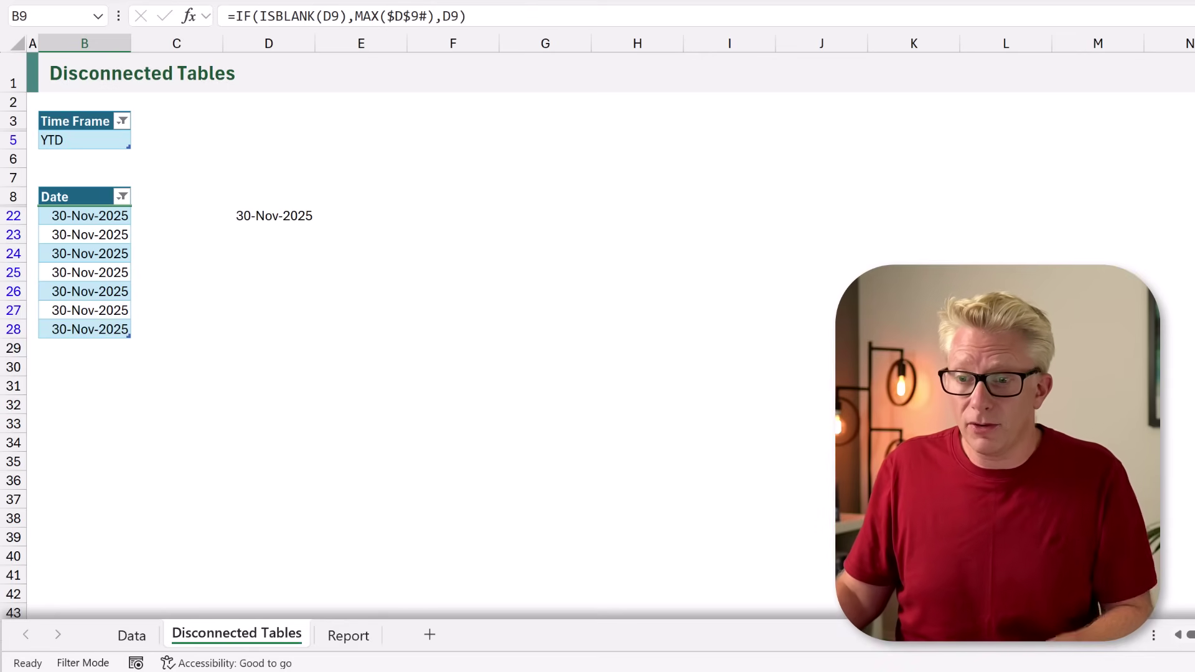
key("ctrl+Page_Down")
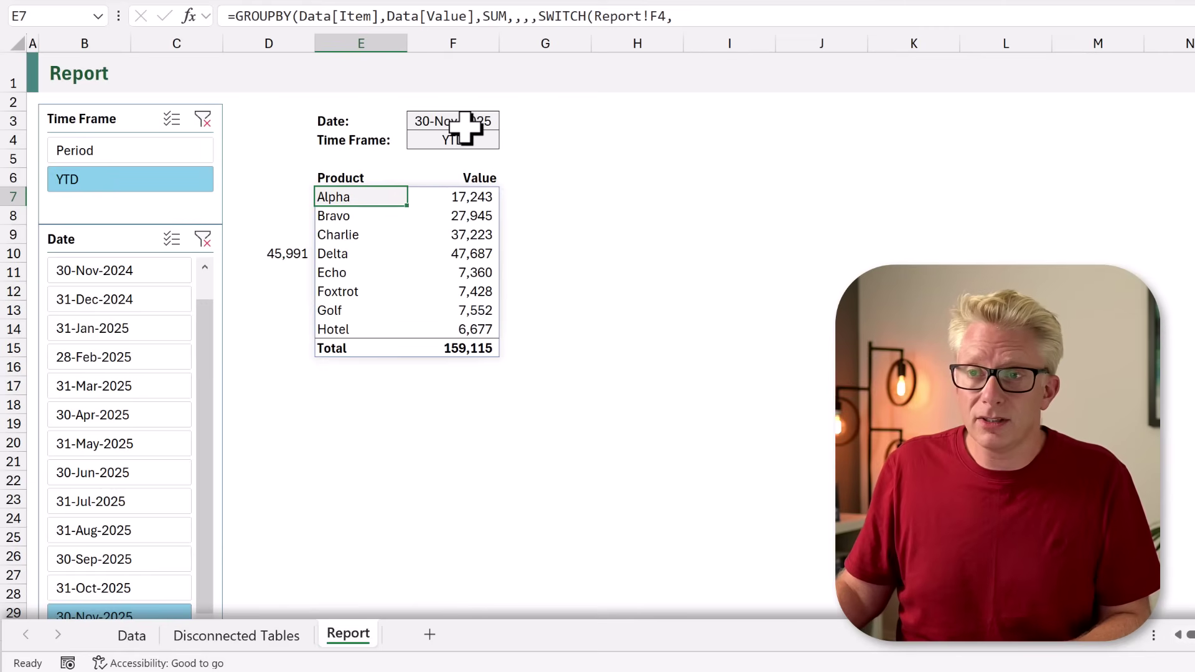
left_click(465, 122)
left_click(467, 142)
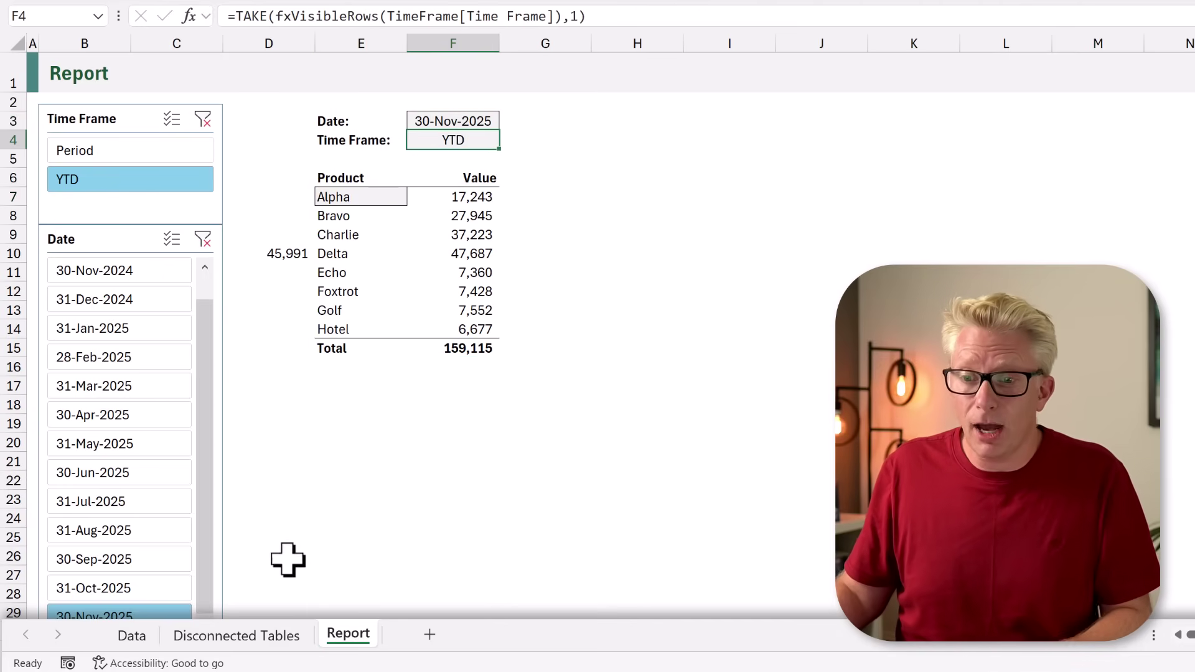
- Examine the Data sheet's column G test results from the last table rows up to the header, and return to the Report sheet
left_click(129, 636)
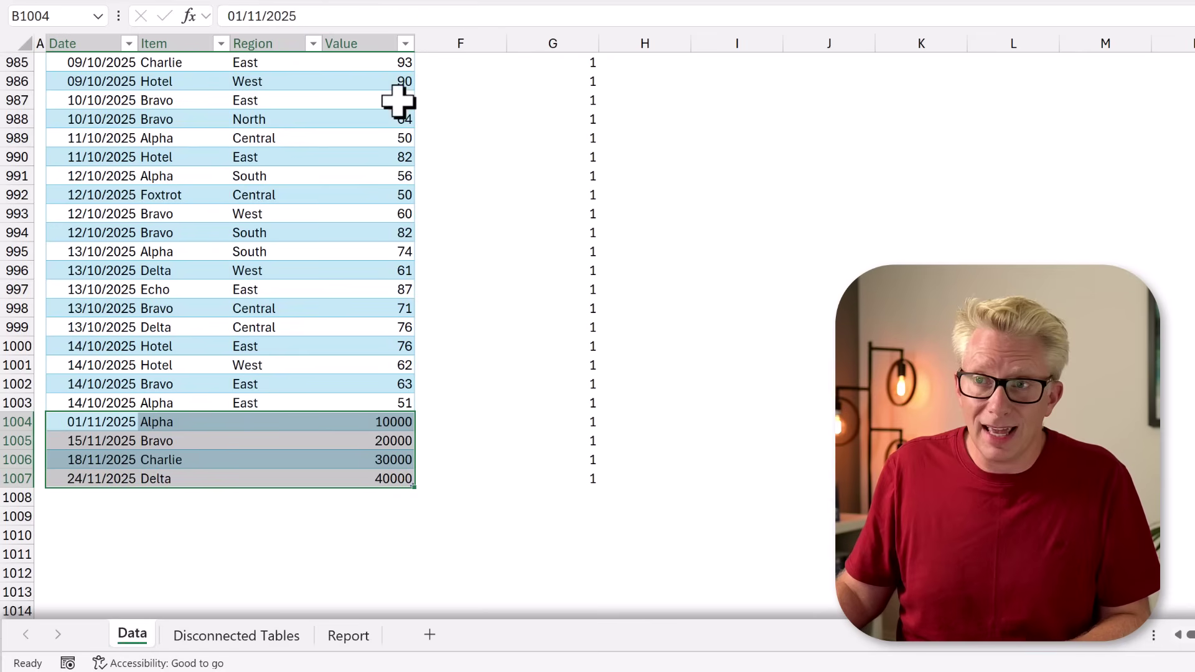
scroll(343, 189, "up", 20)
scroll(343, 189, "up", 20)
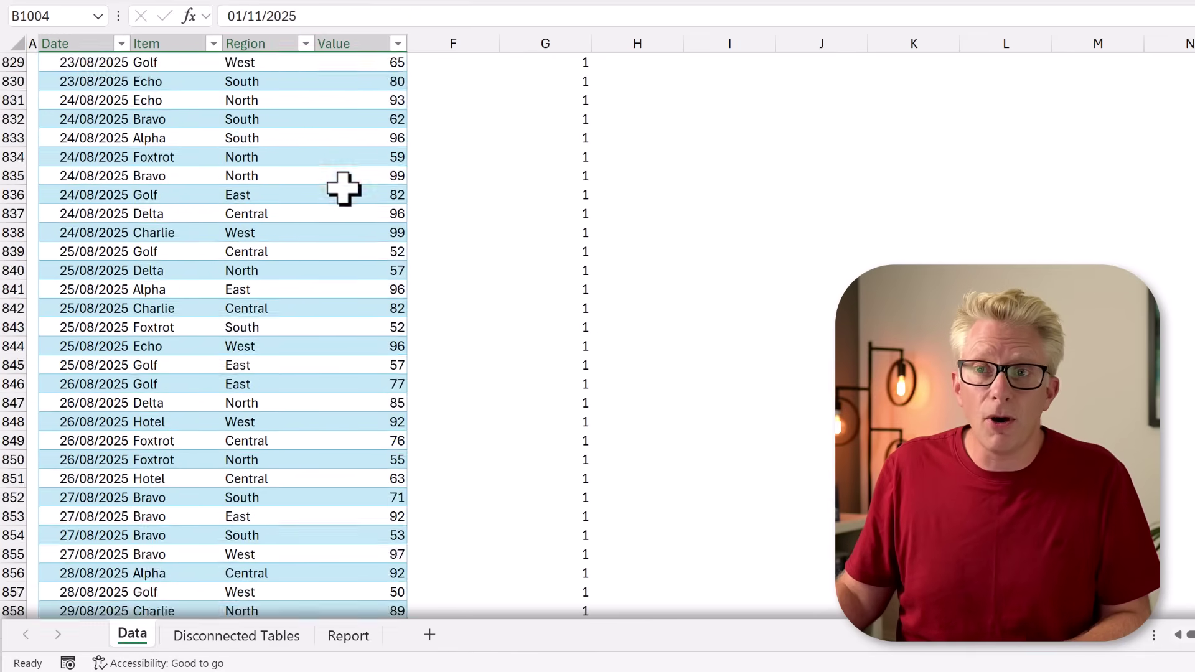
left_click(343, 193)
key("ctrl+Up")
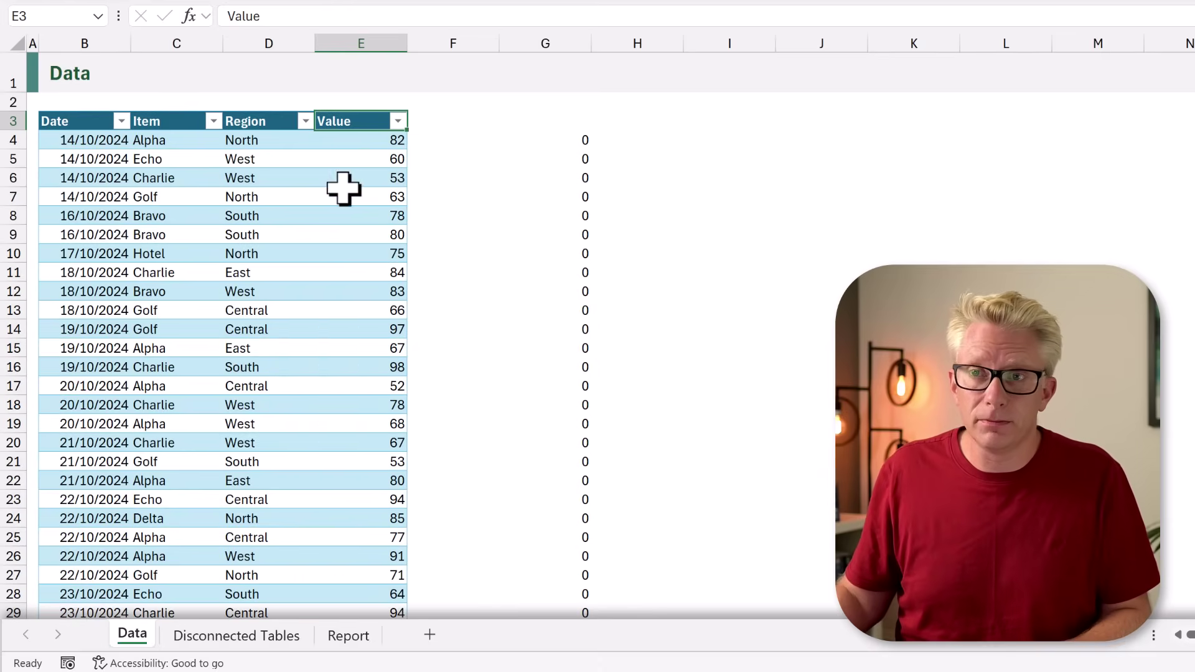
left_click(349, 635)
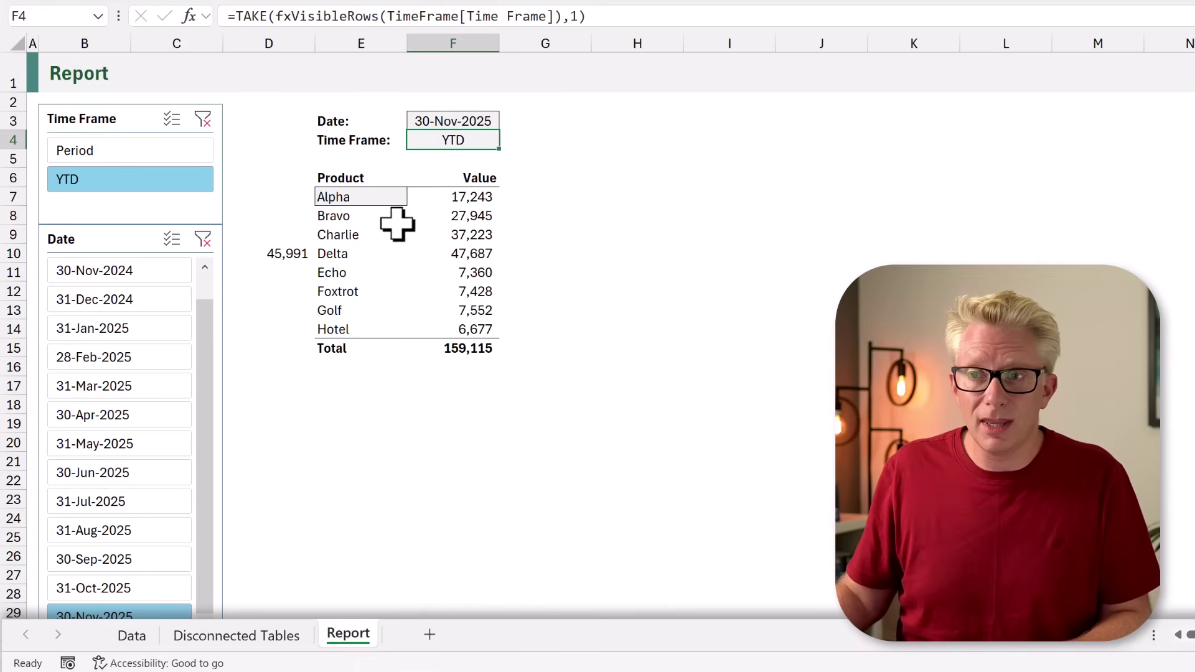